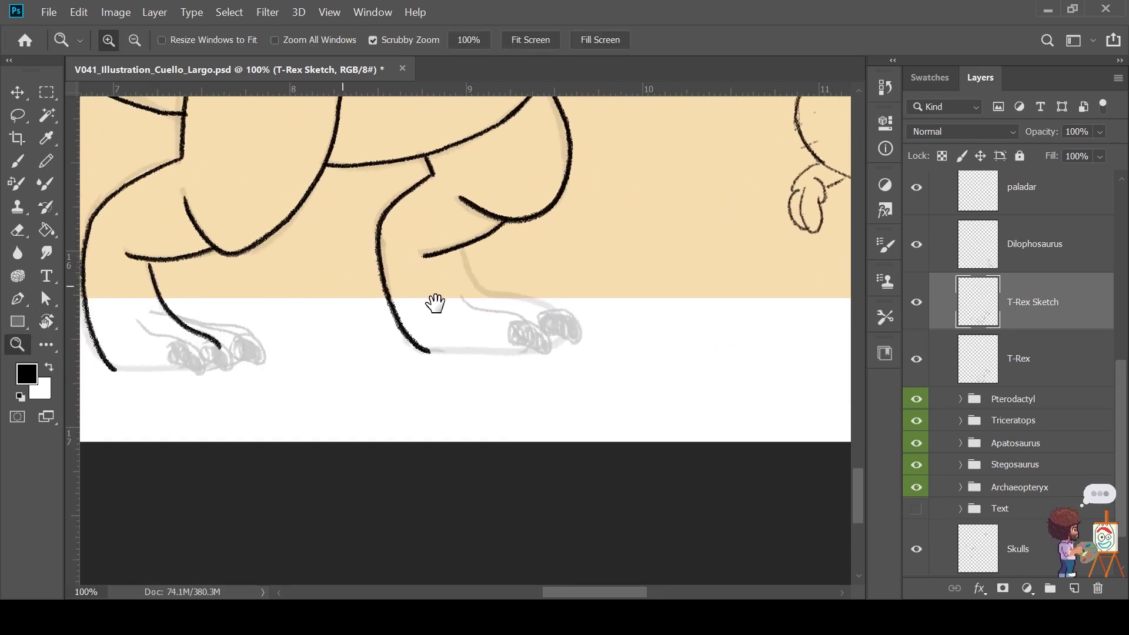
# Ink outlines around the left foot's curve and its three grey sketch claws
pyautogui.click(398, 315)
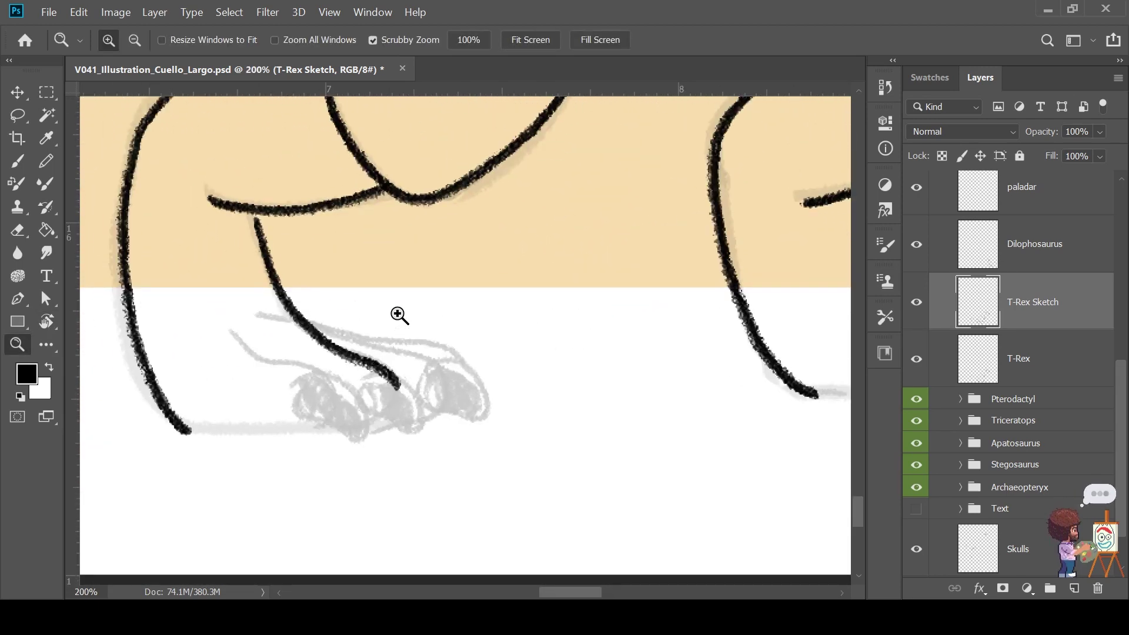
pyautogui.press('b')
pyautogui.moveTo(231, 326)
pyautogui.mouseDown()
pyautogui.moveTo(374, 426)
pyautogui.moveTo(205, 434)
pyautogui.mouseUp()
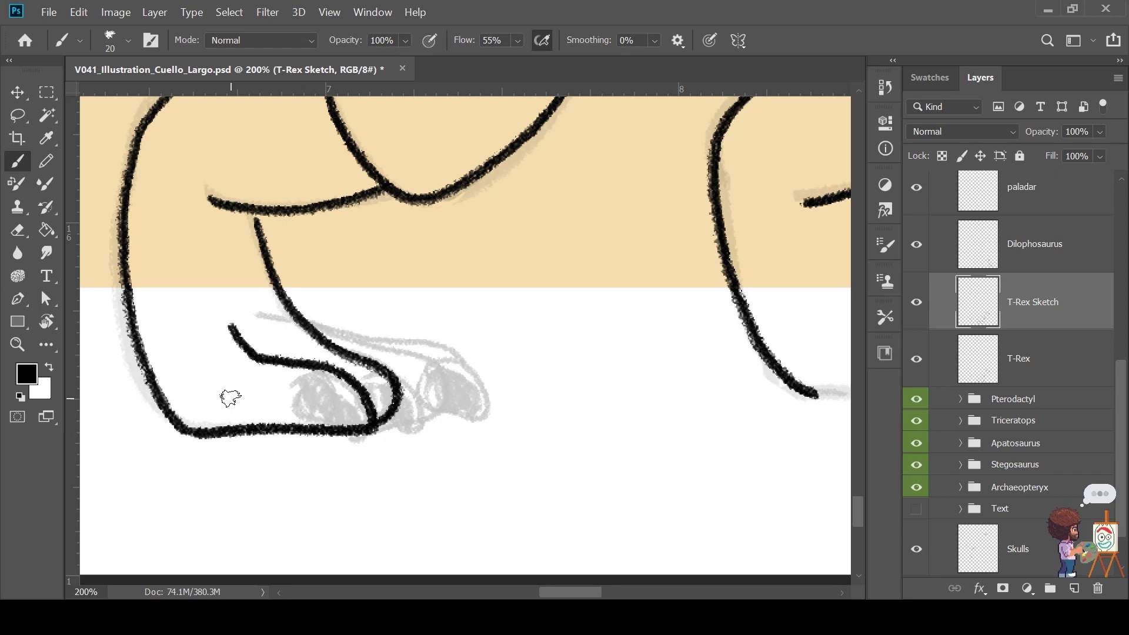
pyautogui.moveTo(305, 318)
pyautogui.mouseDown()
pyautogui.moveTo(389, 418)
pyautogui.moveTo(432, 438)
pyautogui.moveTo(379, 418)
pyautogui.mouseUp()
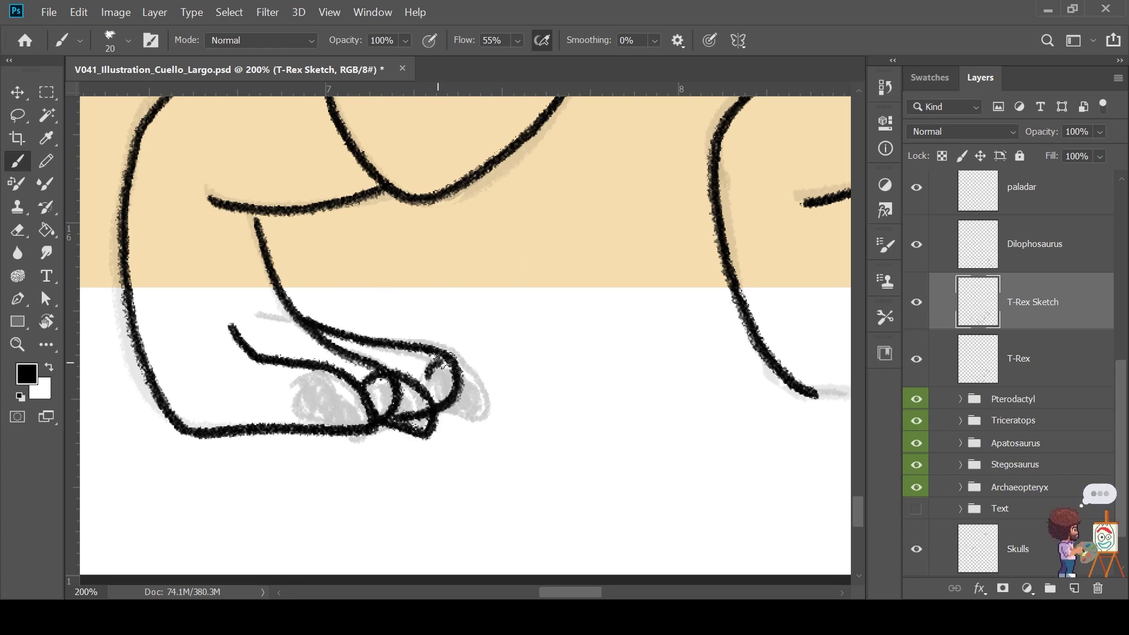
pyautogui.moveTo(439, 359)
pyautogui.mouseDown()
pyautogui.moveTo(426, 414)
pyautogui.moveTo(438, 359)
pyautogui.mouseUp()
pyautogui.moveTo(355, 371)
pyautogui.mouseDown()
pyautogui.moveTo(330, 438)
pyautogui.moveTo(376, 412)
pyautogui.mouseUp()
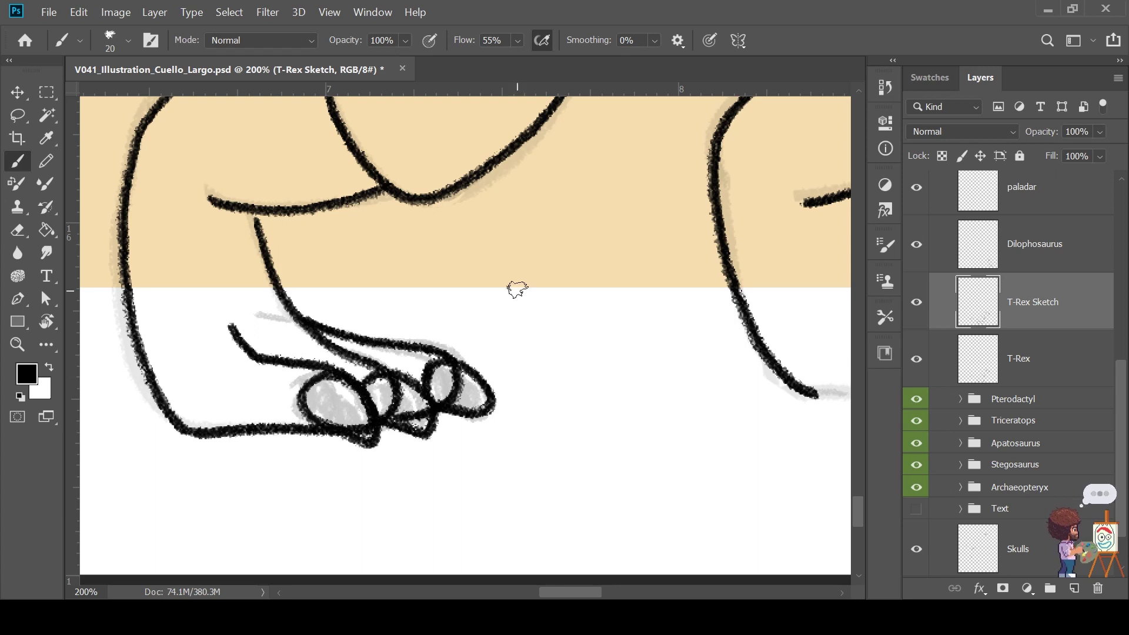
pyautogui.moveTo(376, 369); pyautogui.dragTo(429, 414)
# Clean up overlapping lines in the middle claw and fill the claws solid black
pyautogui.press('e')
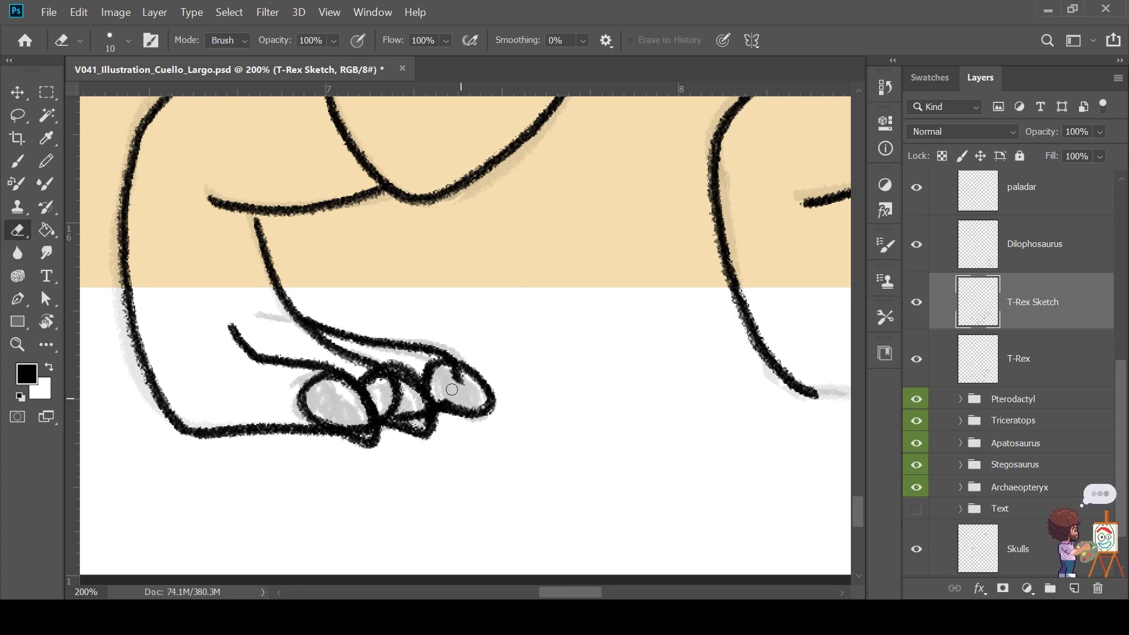
pyautogui.press('b')
pyautogui.moveTo(376, 383); pyautogui.dragTo(418, 404)
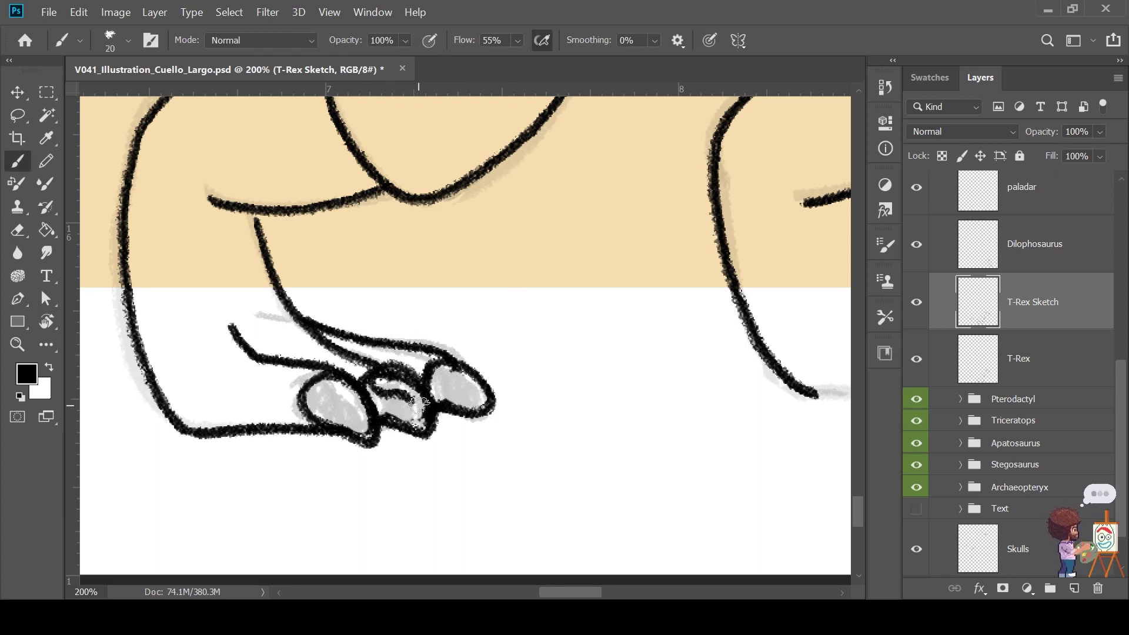
pyautogui.moveTo(330, 381)
pyautogui.mouseDown()
pyautogui.moveTo(365, 415)
pyautogui.moveTo(353, 432)
pyautogui.mouseUp()
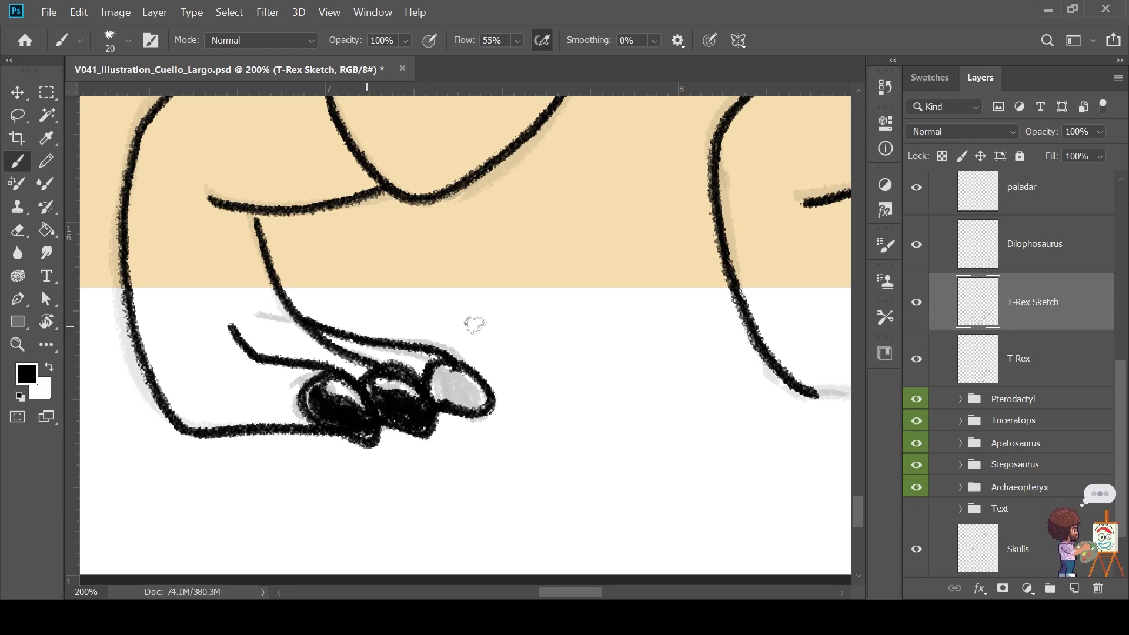
pyautogui.moveTo(453, 376); pyautogui.dragTo(482, 408)
pyautogui.press('z')
pyautogui.keyDown('alt'); pyautogui.click(571, 353); pyautogui.keyUp('alt')
# Lasso the inked left foot and place a copy of it on the right leg
pyautogui.keyDown('alt'); pyautogui.click(609, 345); pyautogui.keyUp('alt')
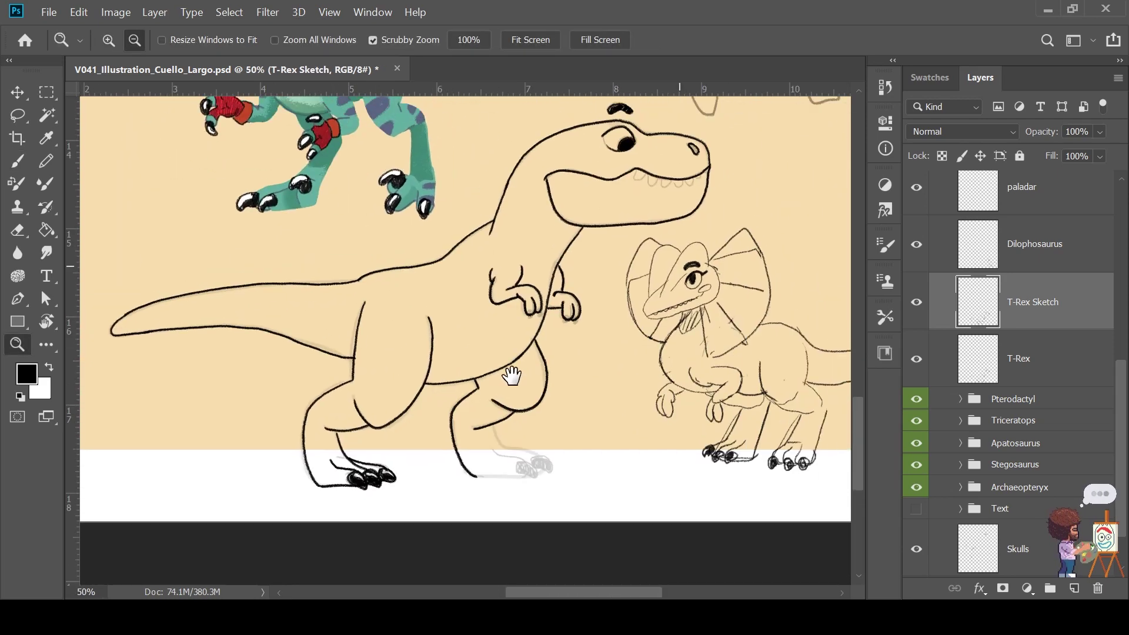
pyautogui.press('b')
pyautogui.moveTo(510, 371); pyautogui.dragTo(353, 453)
pyautogui.press('z')
pyautogui.click(327, 474)
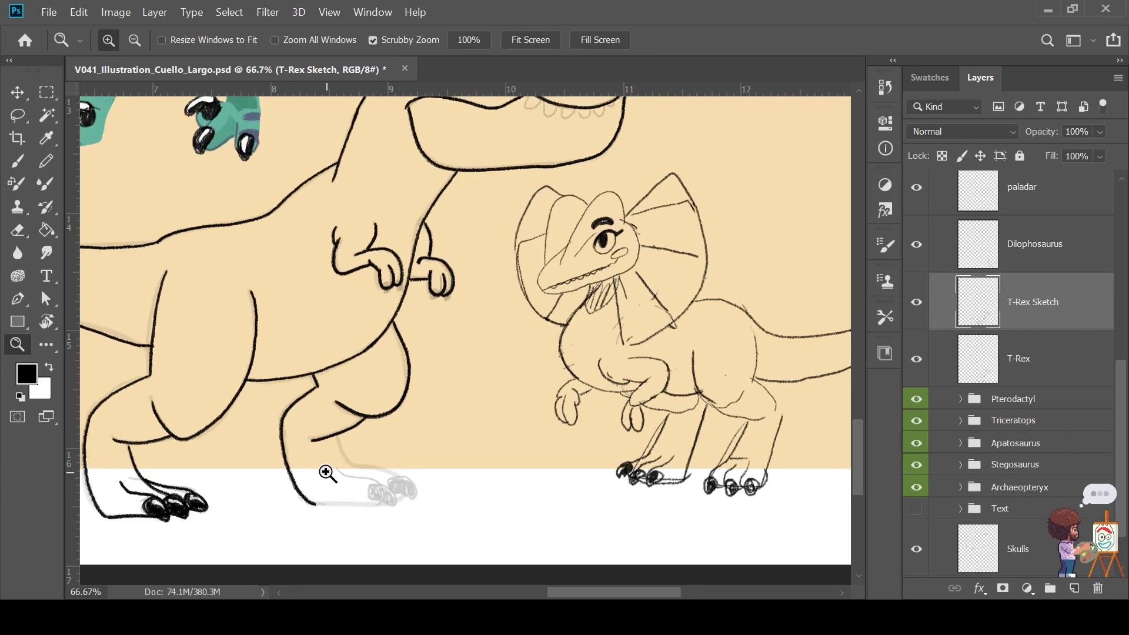
pyautogui.press('l')
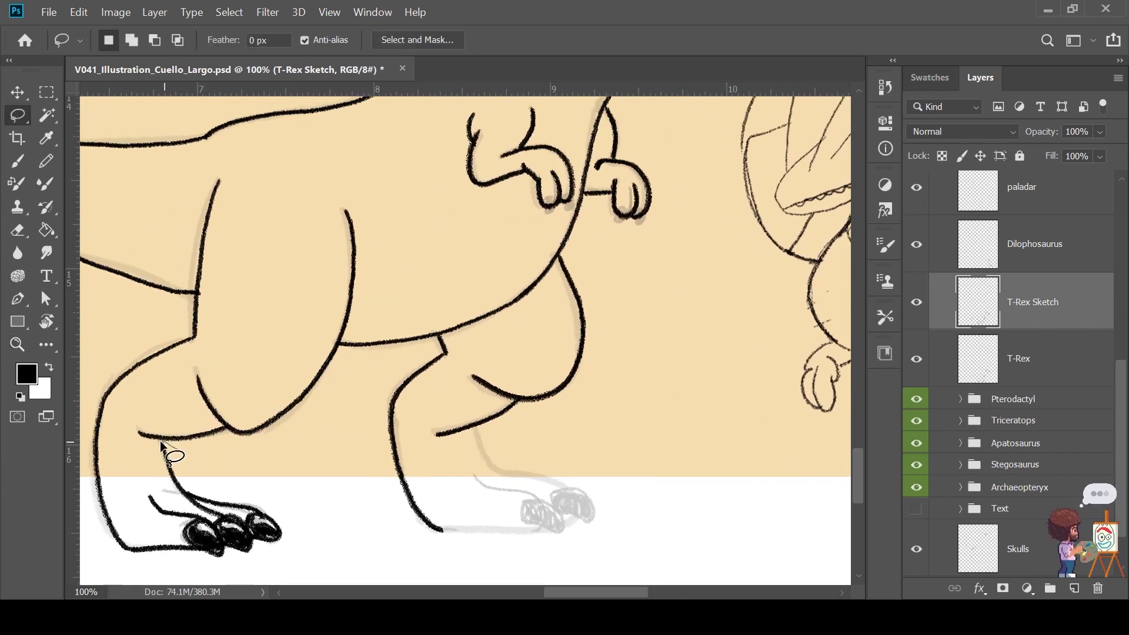
pyautogui.moveTo(210, 492); pyautogui.dragTo(203, 473)
pyautogui.press('v')
pyautogui.moveTo(291, 497); pyautogui.dragTo(554, 524)
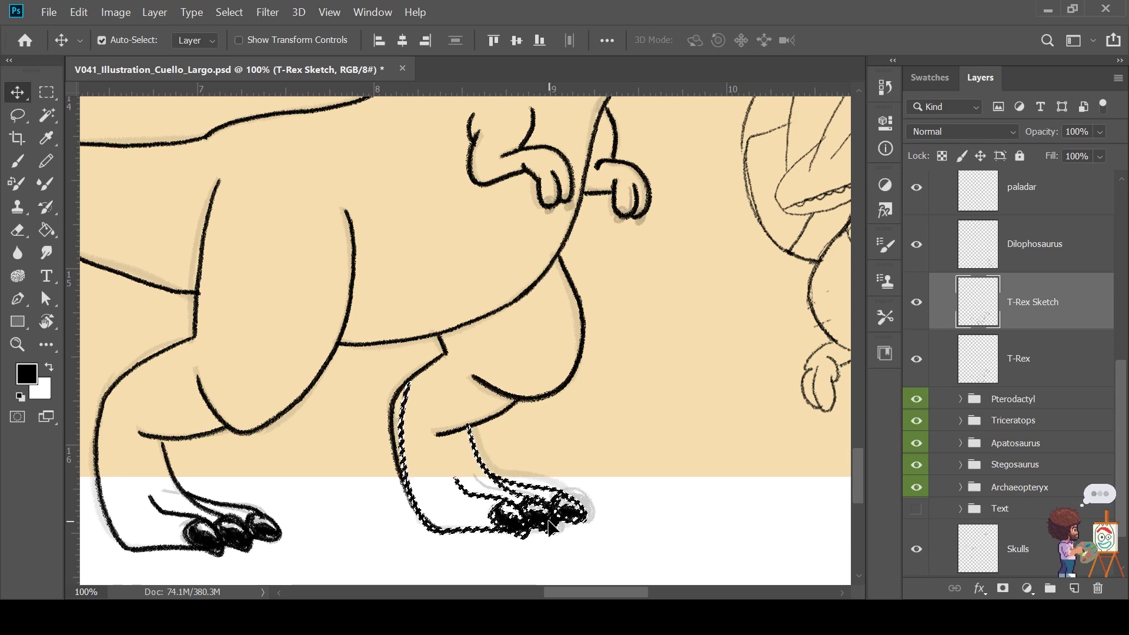
pyautogui.hotkey('ctrl', 'd')
# Erase the right leg's old inner line and redraw its front line
pyautogui.press('z')
pyautogui.click(416, 456)
pyautogui.moveTo(467, 485); pyautogui.dragTo(488, 348)
pyautogui.press('e')
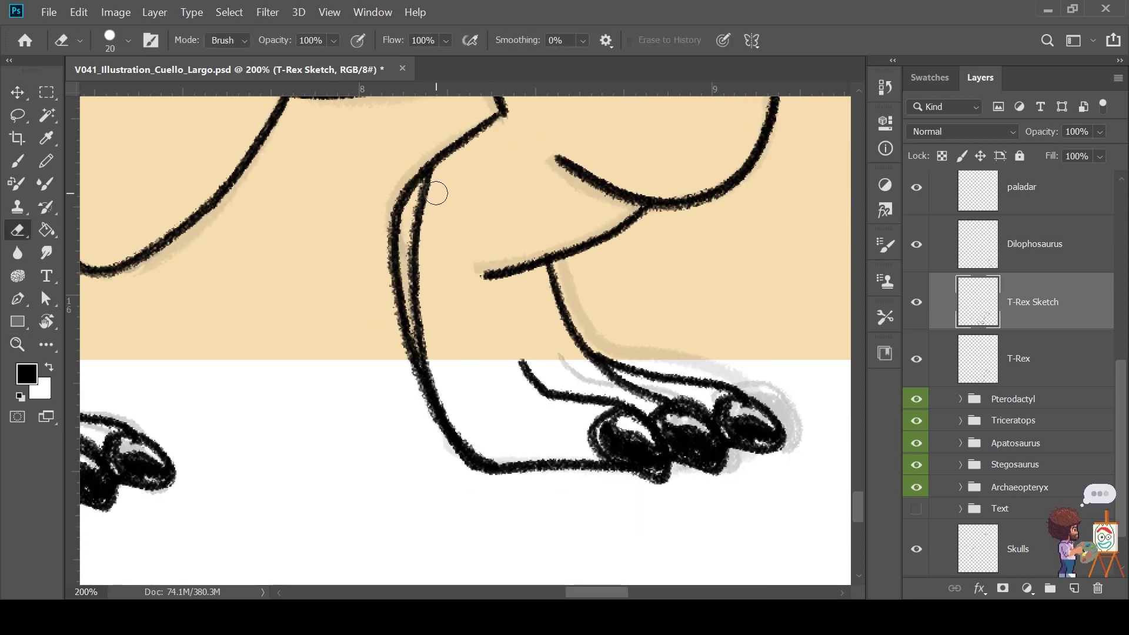
pyautogui.moveTo(436, 192)
pyautogui.mouseDown()
pyautogui.moveTo(499, 499)
pyautogui.moveTo(514, 467)
pyautogui.mouseUp()
pyautogui.press('b')
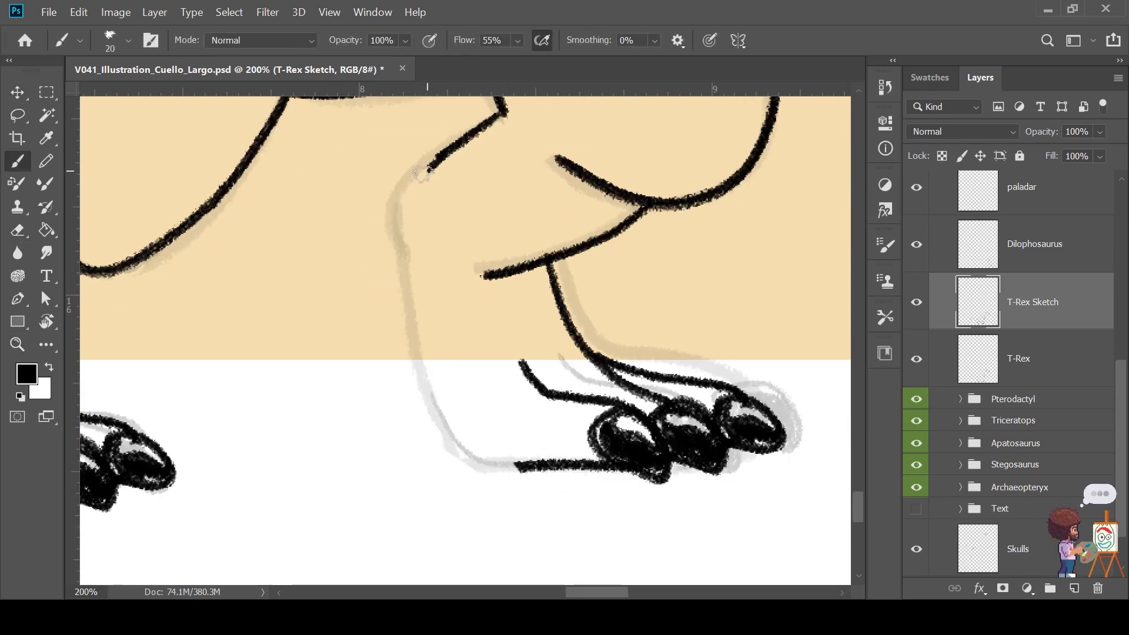
pyautogui.moveTo(422, 173)
pyautogui.mouseDown()
pyautogui.moveTo(397, 208)
pyautogui.moveTo(435, 409)
pyautogui.moveTo(647, 438)
pyautogui.mouseUp()
pyautogui.hotkey('ctrl', 'z')
# Paint the small hand's claws solid black, then view the whole T-Rex
pyautogui.press('z')
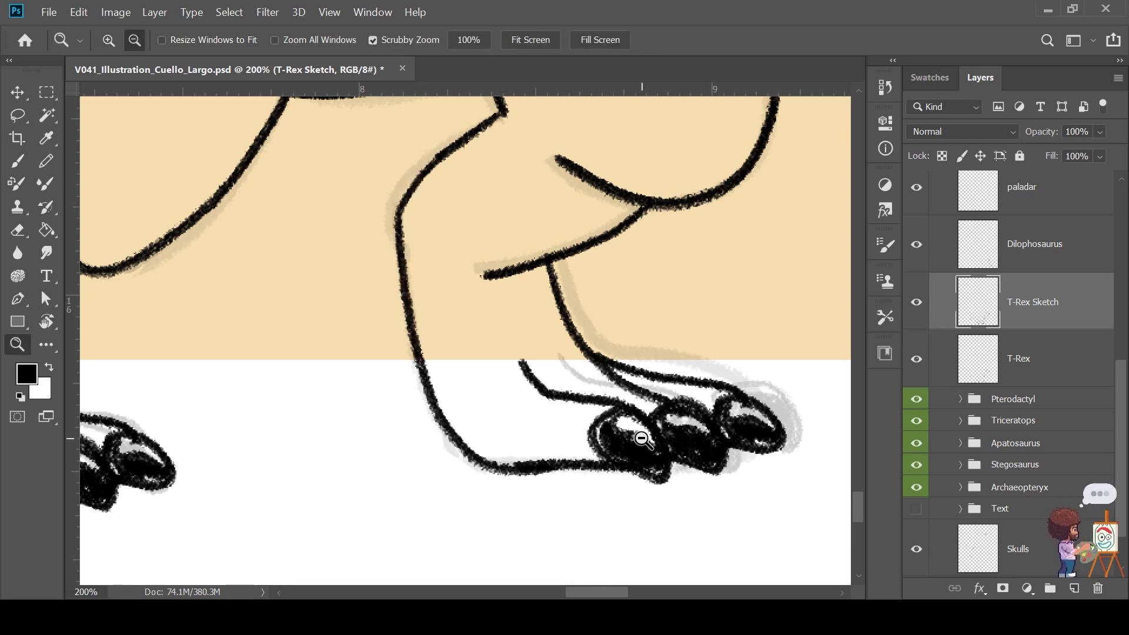
pyautogui.keyDown('alt'); pyautogui.click(714, 393); pyautogui.keyUp('alt')
pyautogui.click(491, 340)
pyautogui.click(444, 335)
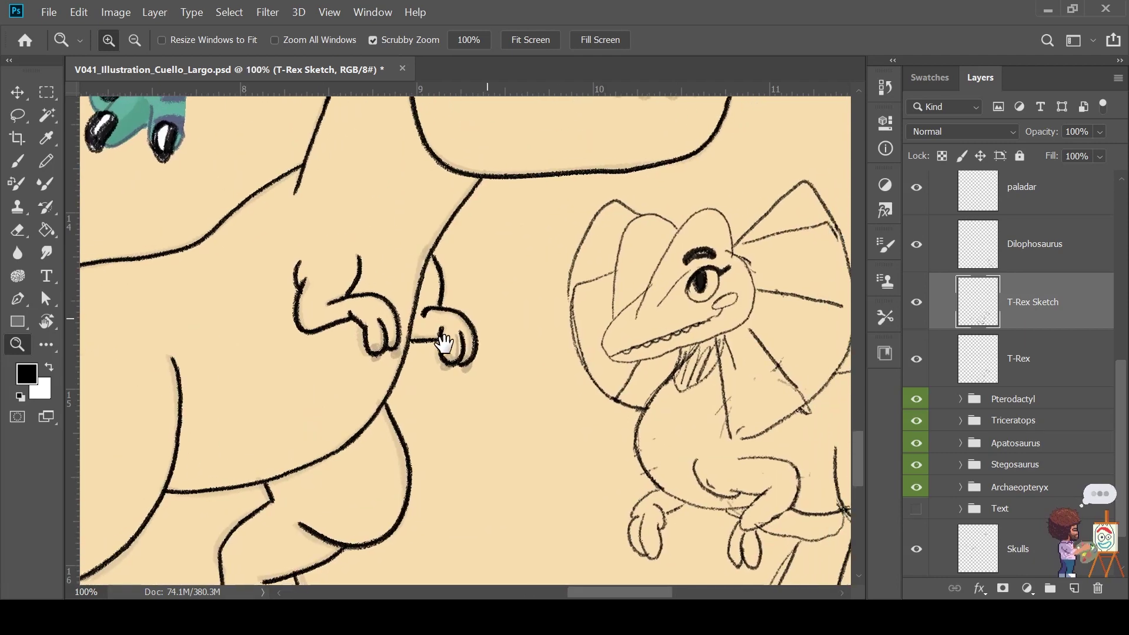
pyautogui.click(449, 378)
pyautogui.press('b')
pyautogui.moveTo(441, 329)
pyautogui.mouseDown()
pyautogui.moveTo(467, 344)
pyautogui.moveTo(438, 358)
pyautogui.moveTo(484, 334)
pyautogui.mouseUp()
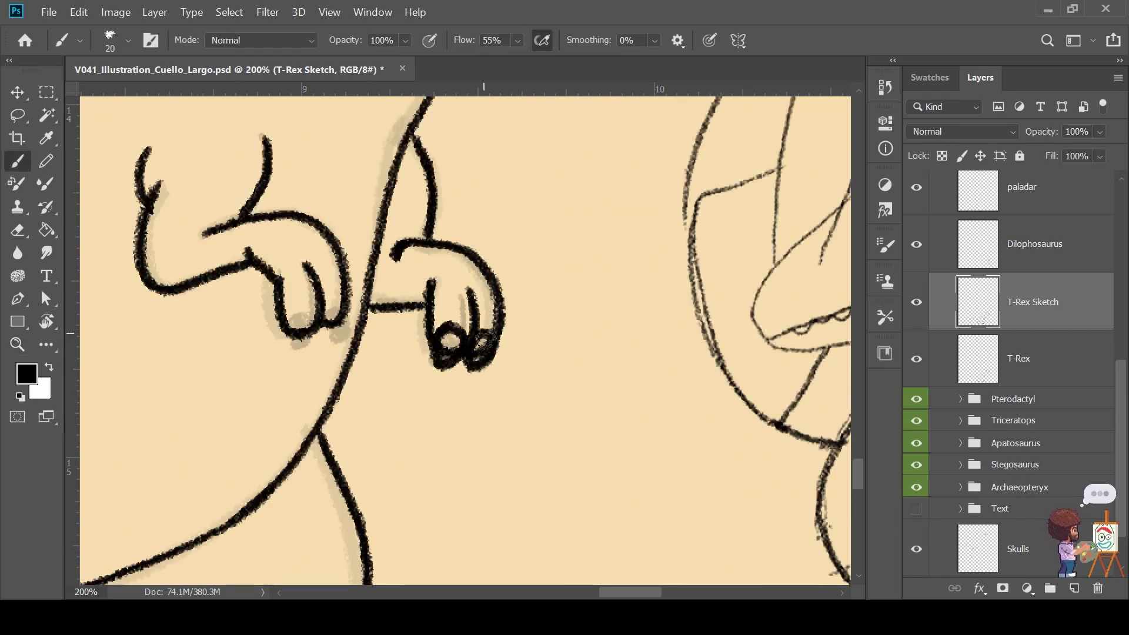
pyautogui.moveTo(331, 338)
pyautogui.mouseDown()
pyautogui.moveTo(347, 306)
pyautogui.moveTo(294, 350)
pyautogui.mouseUp()
pyautogui.press('z')
pyautogui.keyDown('alt'); pyautogui.click(360, 282); pyautogui.keyUp('alt')
pyautogui.moveTo(375, 234); pyautogui.dragTo(446, 364)
# Sample a purple painting colour and add an empty layer above the T-Rex layer
pyautogui.press('b')
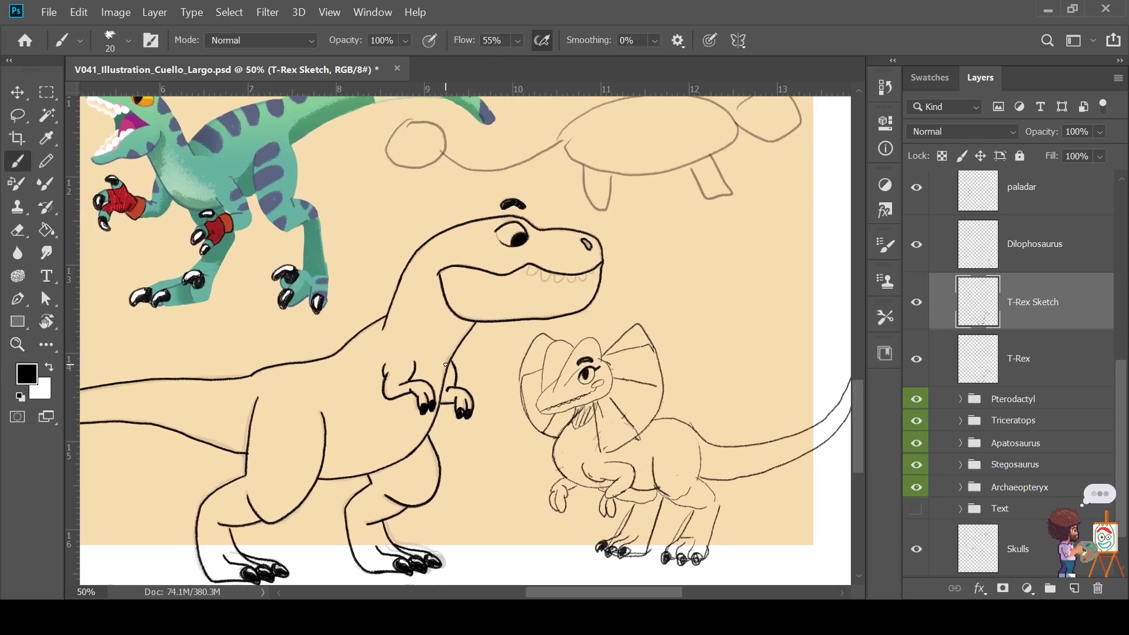
pyautogui.press('i')
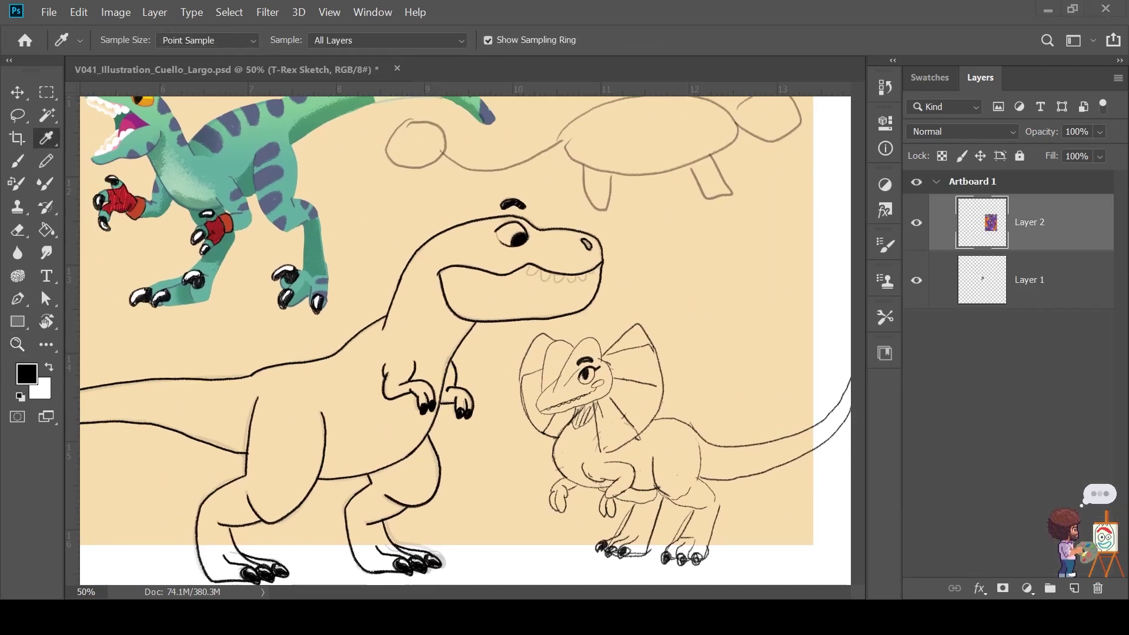
pyautogui.press('b')
pyautogui.scroll(-5, 1011, 383)
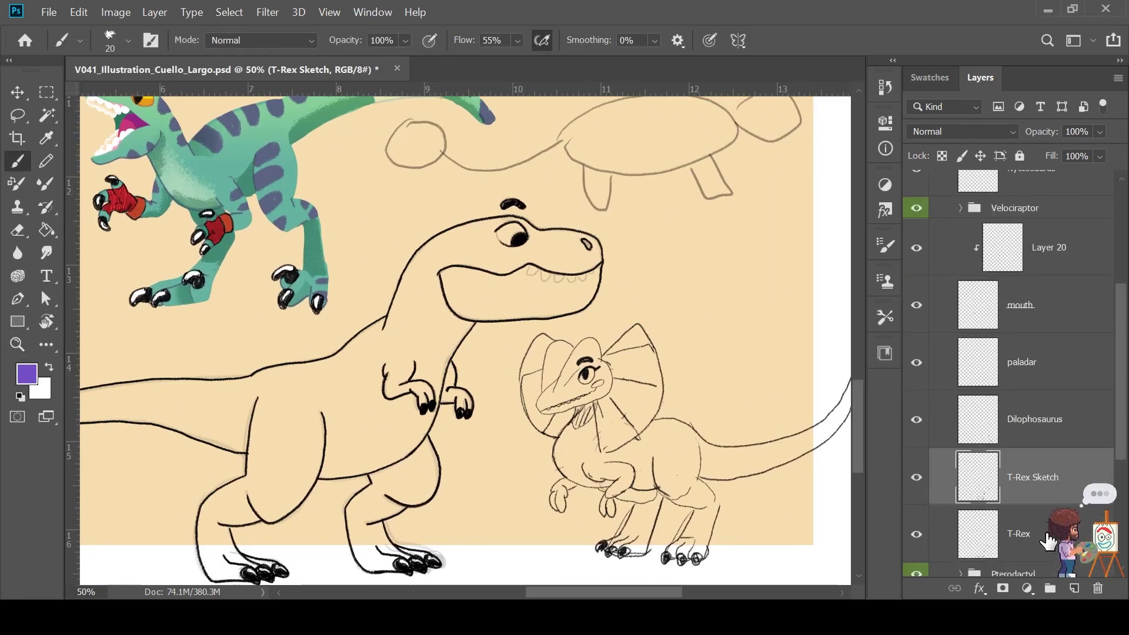
pyautogui.click(1023, 486)
pyautogui.click(1072, 588)
# Group the T-Rex layers into a group named 'T-Rex' and name the new layer 'fill'
pyautogui.keyDown('shift'); pyautogui.click(1029, 430); pyautogui.keyUp('shift')
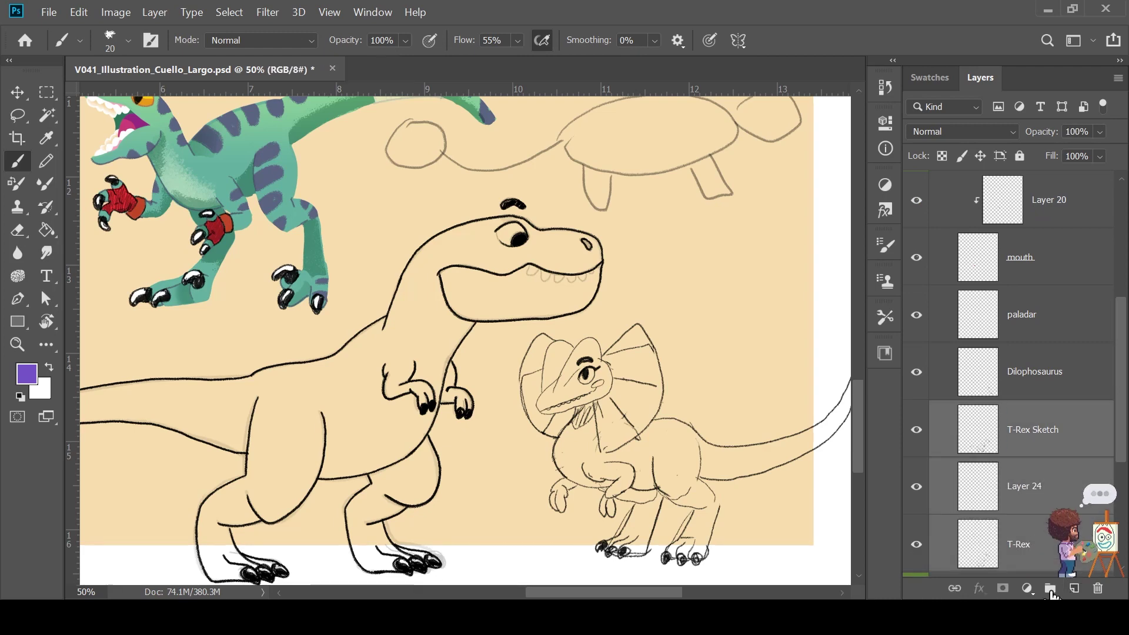
pyautogui.hotkey('ctrl', 'g')
pyautogui.doubleClick(994, 412)
pyautogui.write('T-Rex')
pyautogui.press('Return')
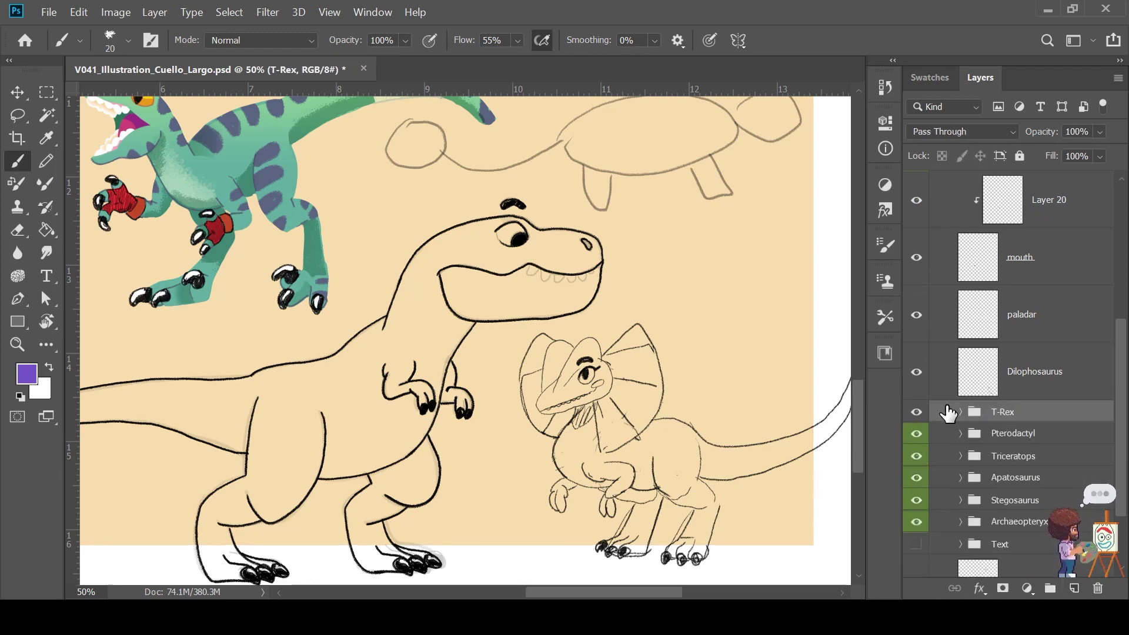
pyautogui.click(961, 412)
pyautogui.click(1046, 508)
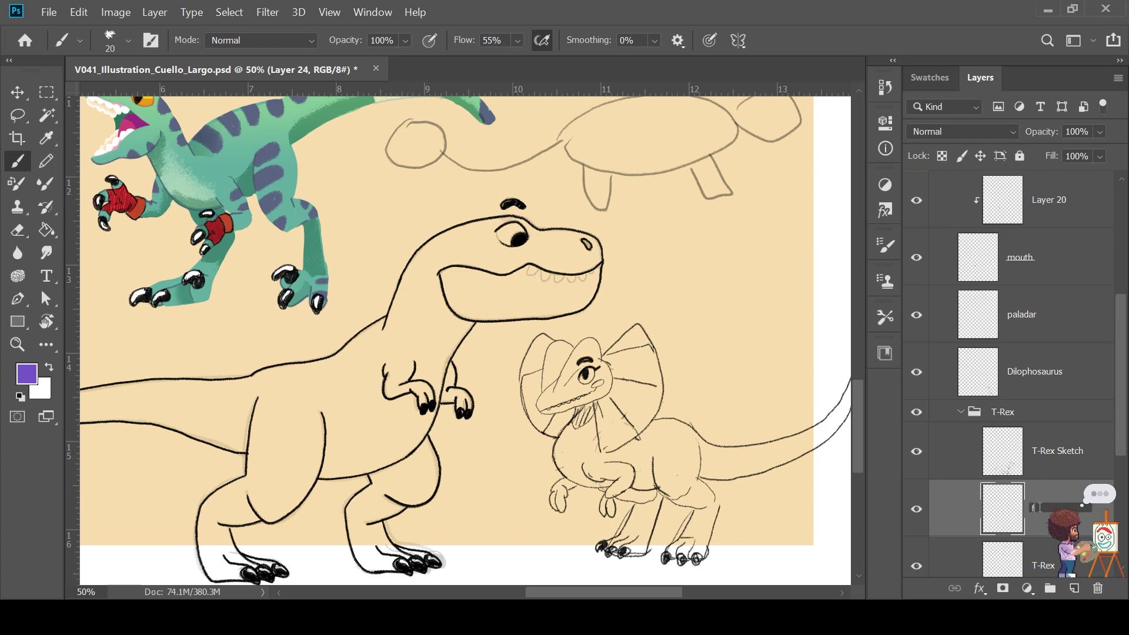
pyautogui.write('ill')
pyautogui.press('Return')
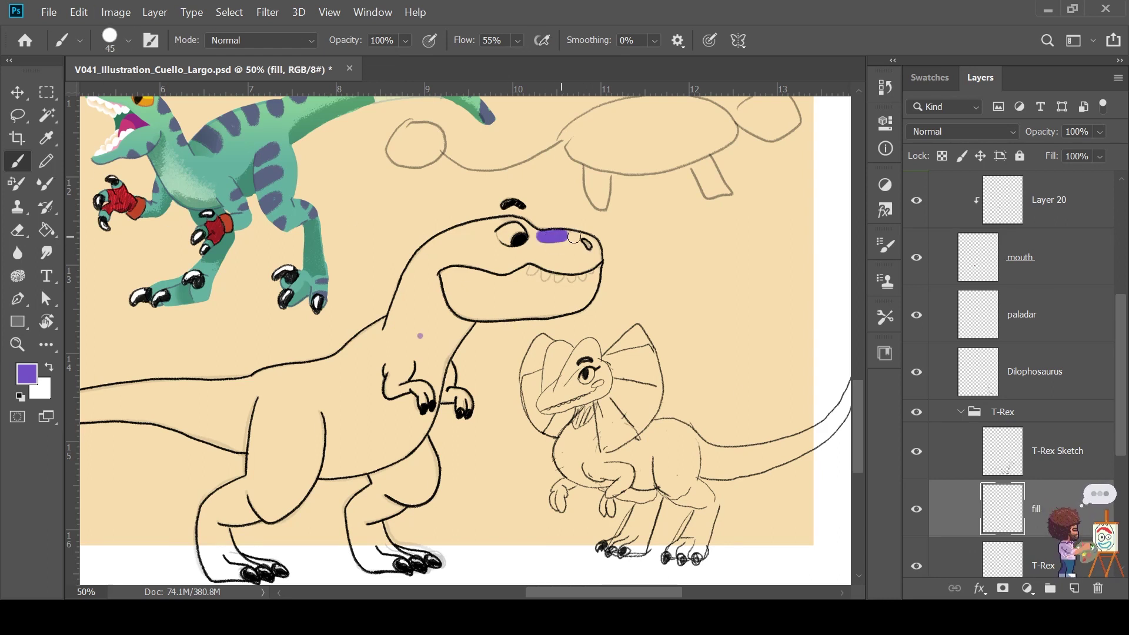
# Paint purple from the snout along the jaw, head, neck and tail to its tip
pyautogui.moveTo(591, 289)
pyautogui.mouseDown()
pyautogui.moveTo(473, 316)
pyautogui.moveTo(446, 381)
pyautogui.mouseUp()
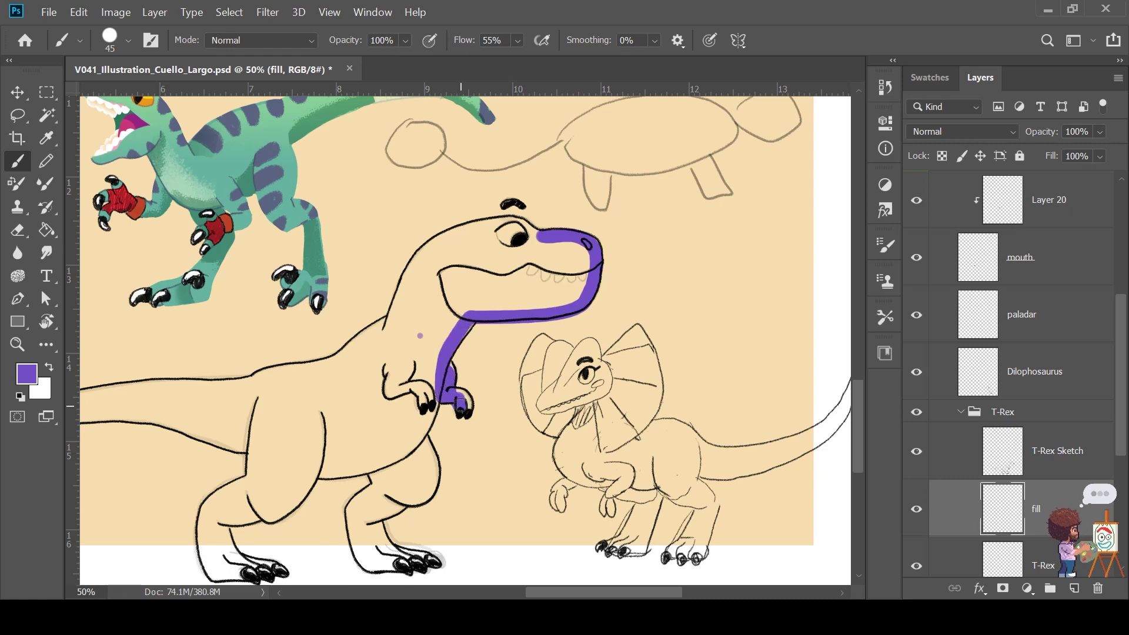
pyautogui.moveTo(549, 237)
pyautogui.mouseDown()
pyautogui.moveTo(456, 227)
pyautogui.moveTo(389, 337)
pyautogui.moveTo(727, 368)
pyautogui.moveTo(567, 434)
pyautogui.moveTo(420, 447)
pyautogui.moveTo(344, 473)
pyautogui.mouseUp()
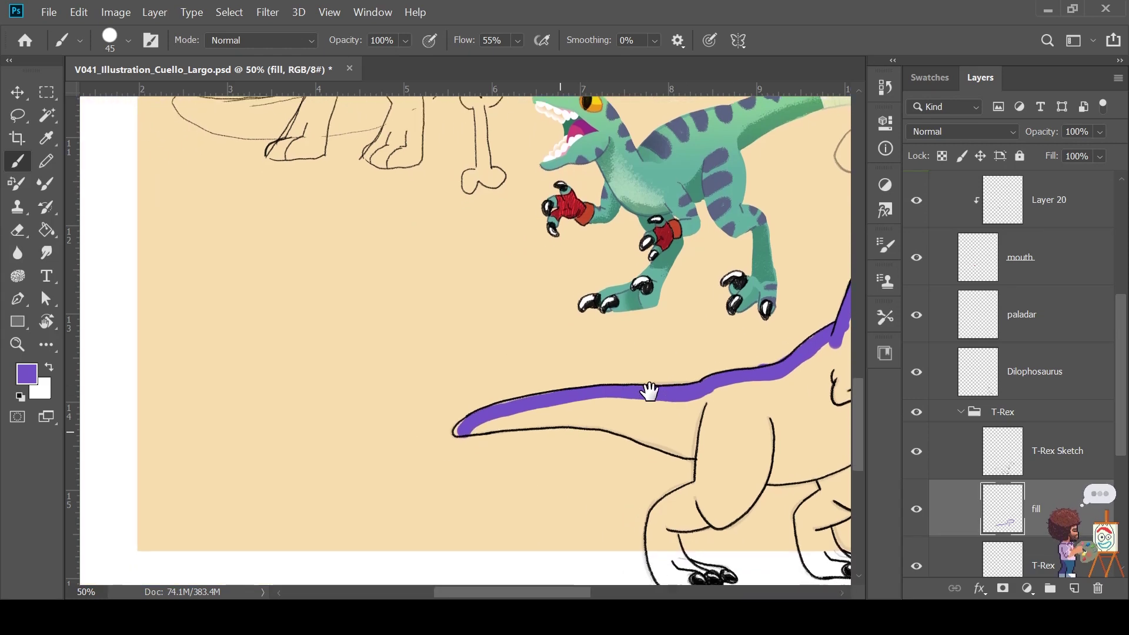
pyautogui.scroll(1, 650, 390)
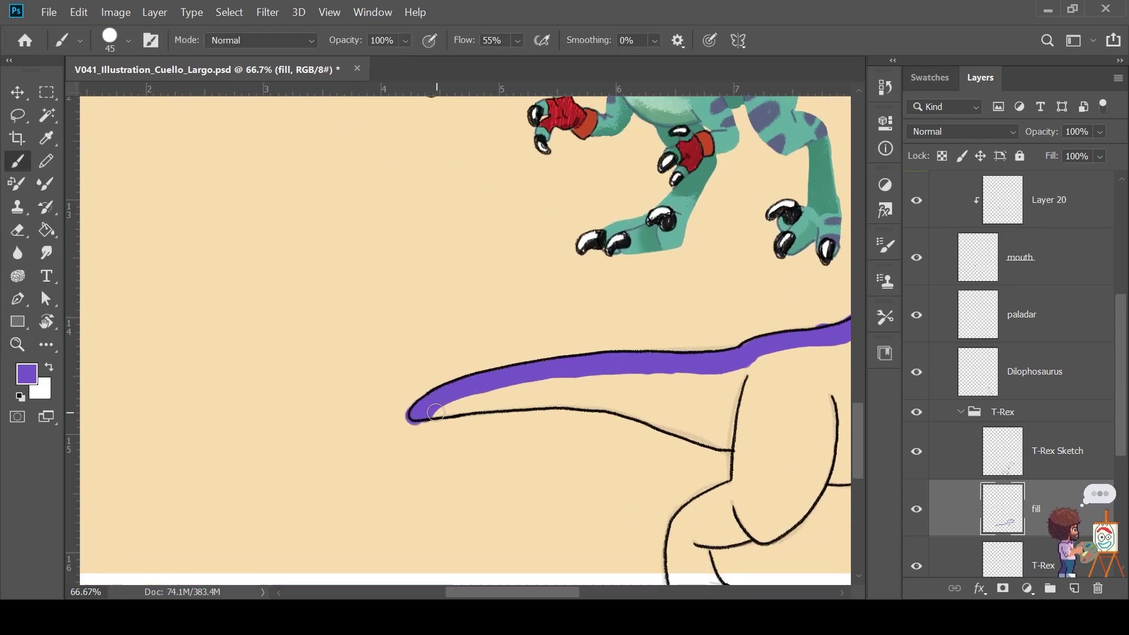
pyautogui.moveTo(419, 416); pyautogui.dragTo(751, 436)
pyautogui.moveTo(752, 378)
pyautogui.mouseDown()
pyautogui.moveTo(739, 485)
pyautogui.moveTo(673, 550)
pyautogui.mouseUp()
# Paint purple down both legs, inside the thighs and along the belly
pyautogui.moveTo(685, 503); pyautogui.dragTo(573, 303)
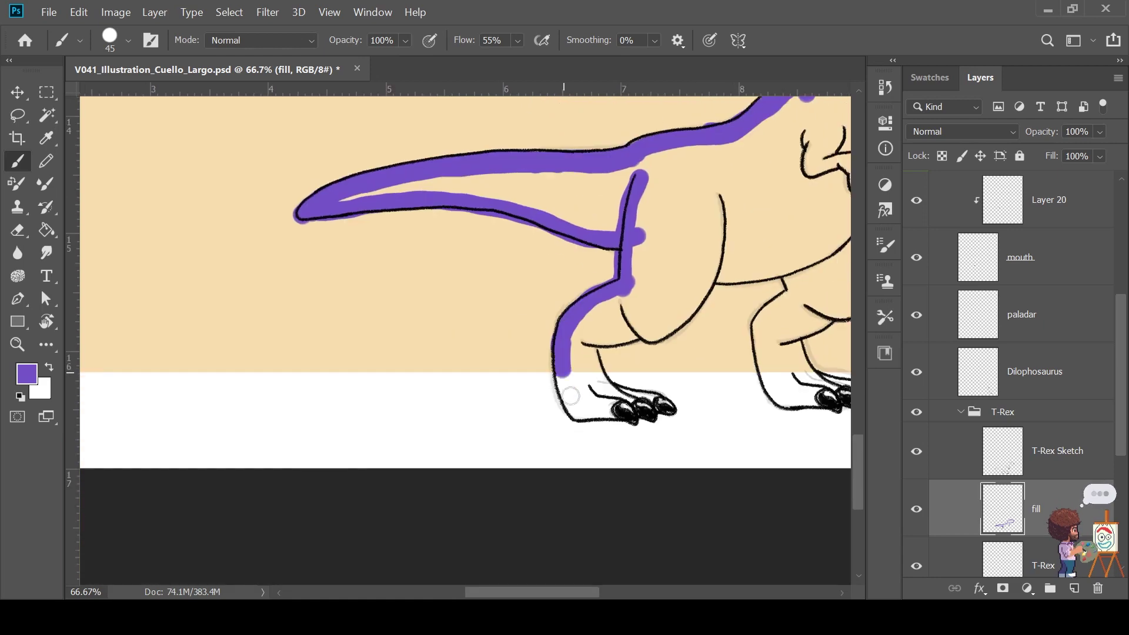
pyautogui.moveTo(560, 353)
pyautogui.mouseDown()
pyautogui.moveTo(588, 418)
pyautogui.moveTo(592, 335)
pyautogui.moveTo(659, 336)
pyautogui.moveTo(714, 271)
pyautogui.moveTo(720, 229)
pyautogui.mouseUp()
pyautogui.moveTo(850, 185)
pyautogui.mouseDown()
pyautogui.moveTo(654, 238)
pyautogui.moveTo(646, 311)
pyautogui.moveTo(557, 390)
pyautogui.moveTo(651, 444)
pyautogui.moveTo(556, 452)
pyautogui.moveTo(536, 325)
pyautogui.moveTo(611, 304)
pyautogui.mouseUp()
pyautogui.moveTo(635, 268); pyautogui.dragTo(613, 350)
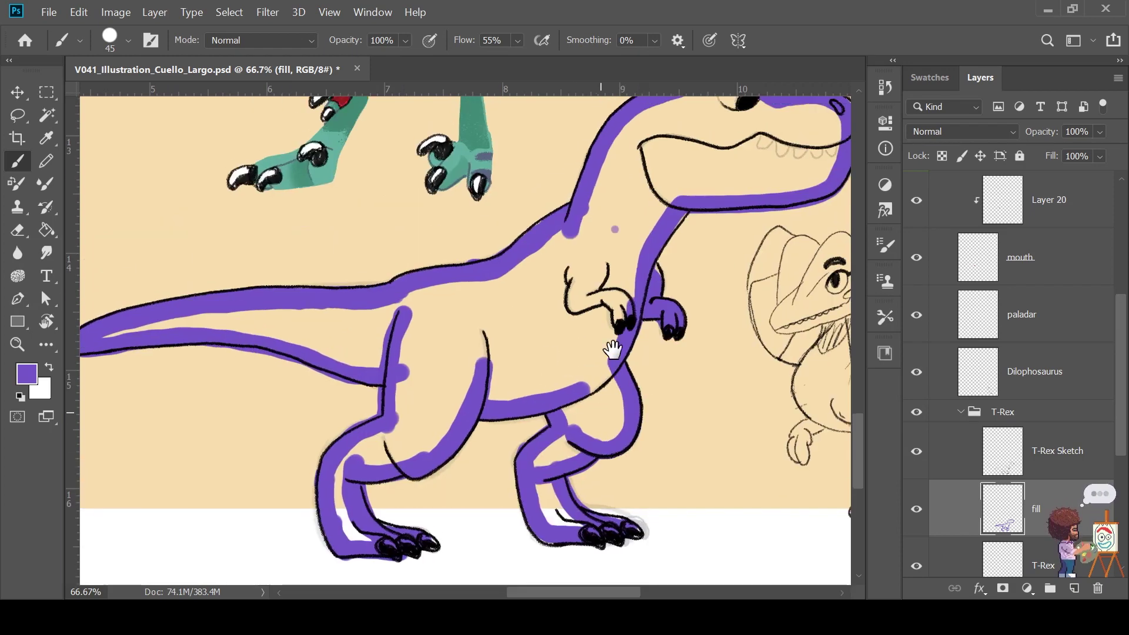
# Bucket-fill the T-Rex body purple and brush purple into the gaps near the leg
pyautogui.press('g')
pyautogui.click(628, 217)
pyautogui.scroll(-1, 568, 297)
pyautogui.scroll(-1, 511, 339)
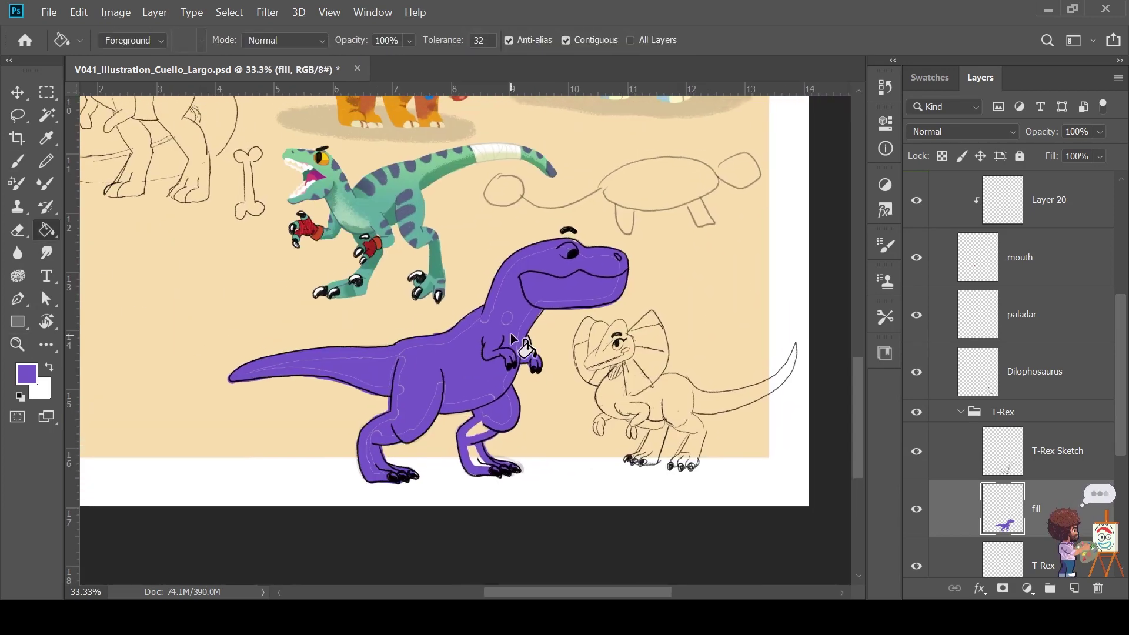
pyautogui.scroll(1, 523, 321)
pyautogui.scroll(1, 547, 206)
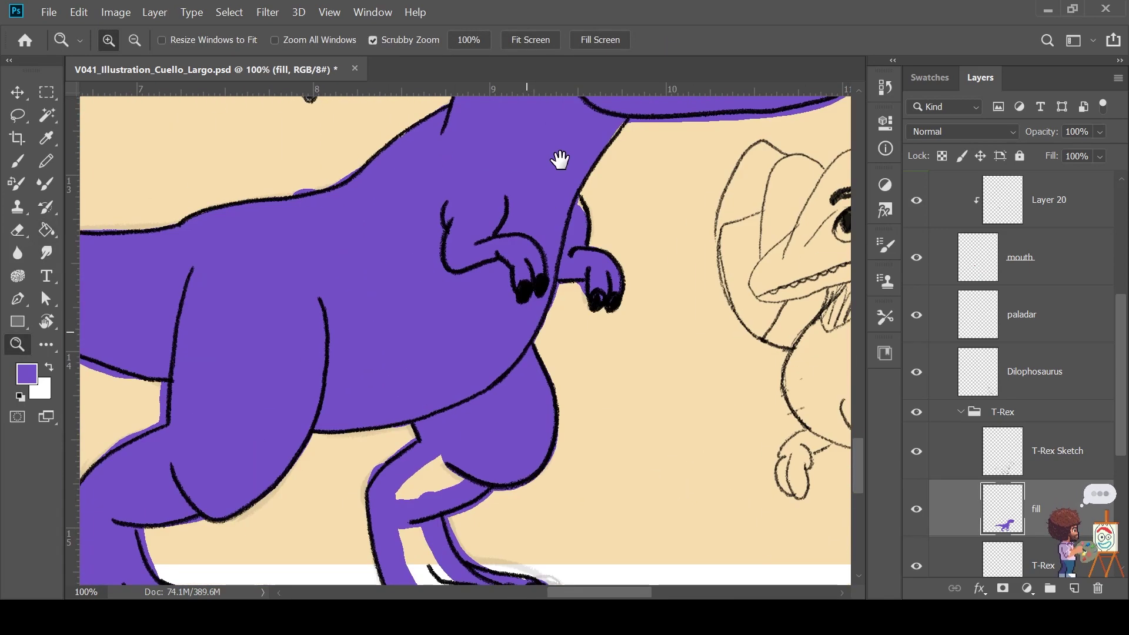
pyautogui.press('b')
pyautogui.moveTo(424, 488); pyautogui.dragTo(436, 434)
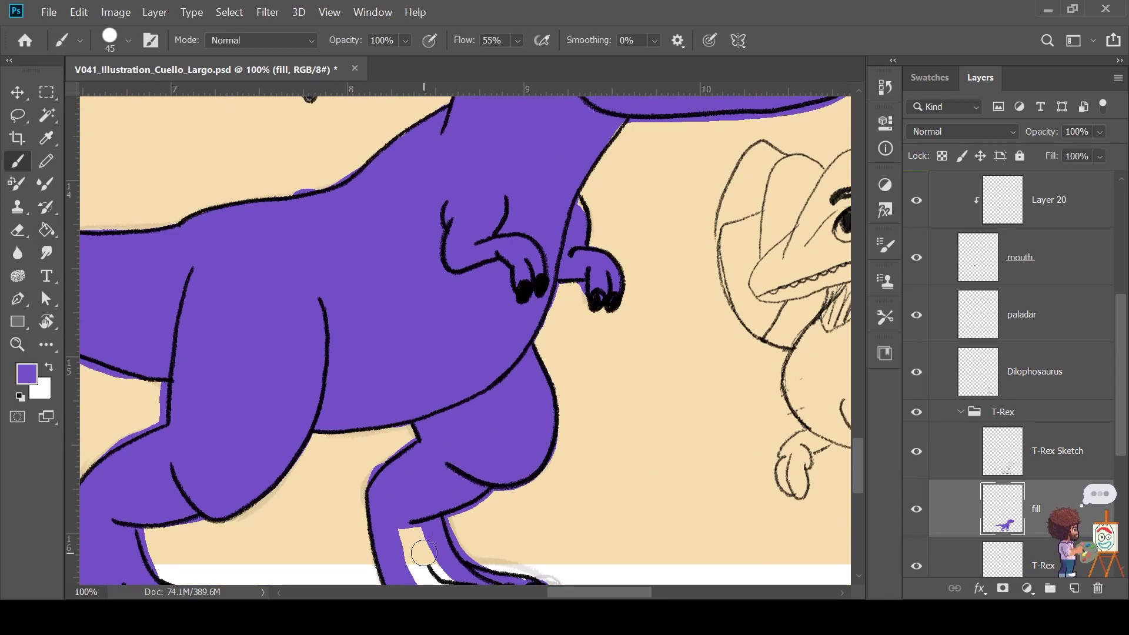
pyautogui.moveTo(423, 552); pyautogui.dragTo(411, 532)
pyautogui.scroll(-3, 429, 550)
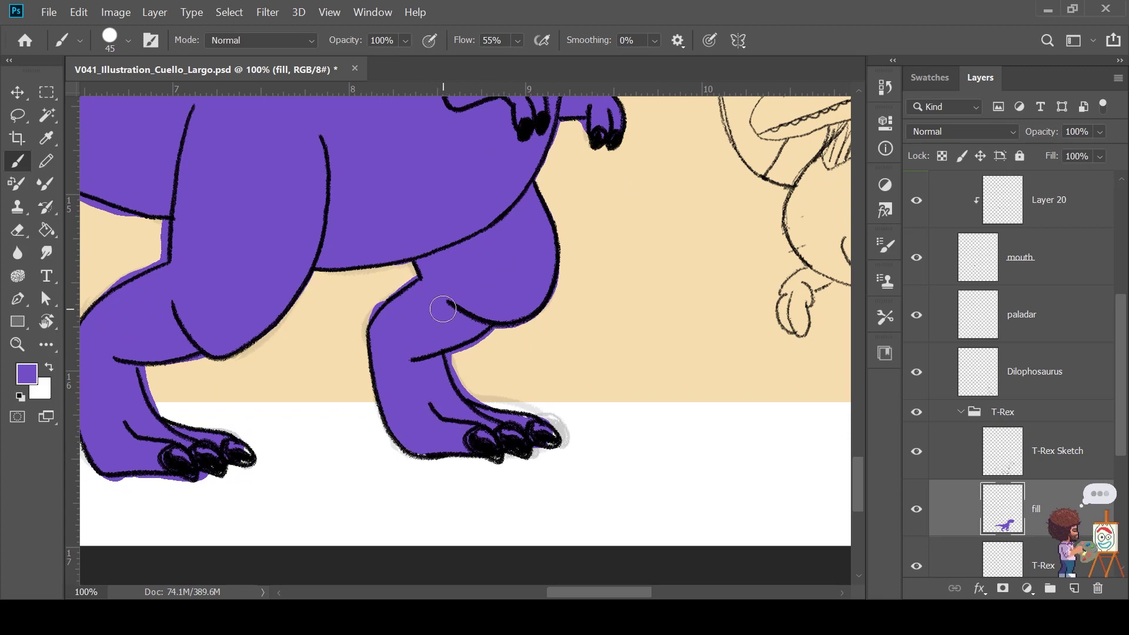
# Erase purple overspill around the arms and head, rotating the canvas to reach edges
pyautogui.press('e')
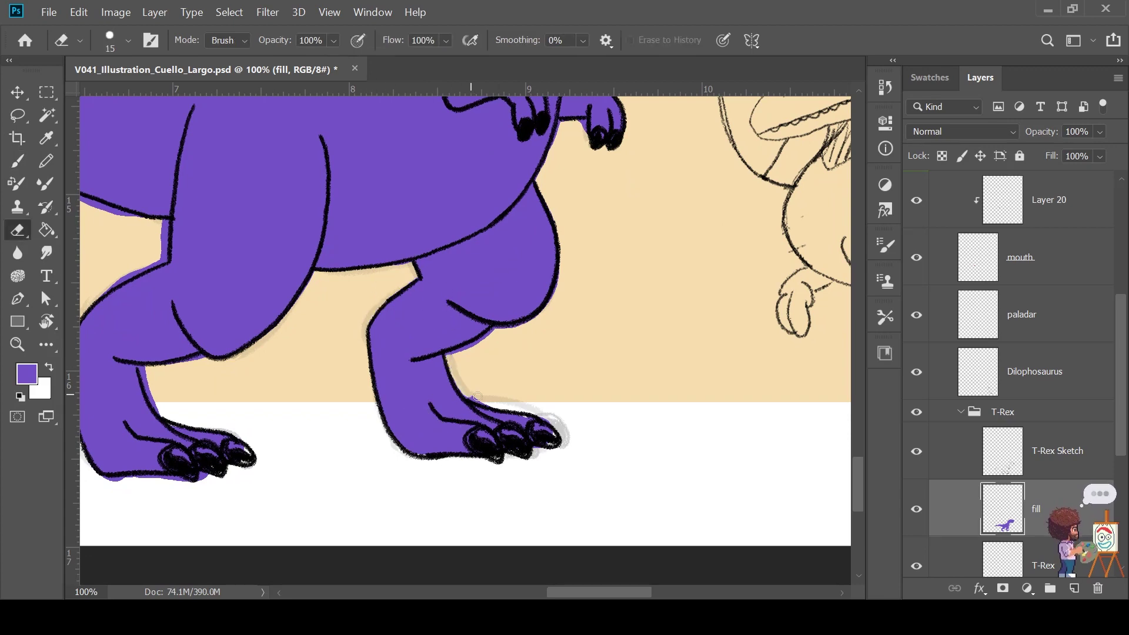
pyautogui.moveTo(588, 217); pyautogui.dragTo(507, 465)
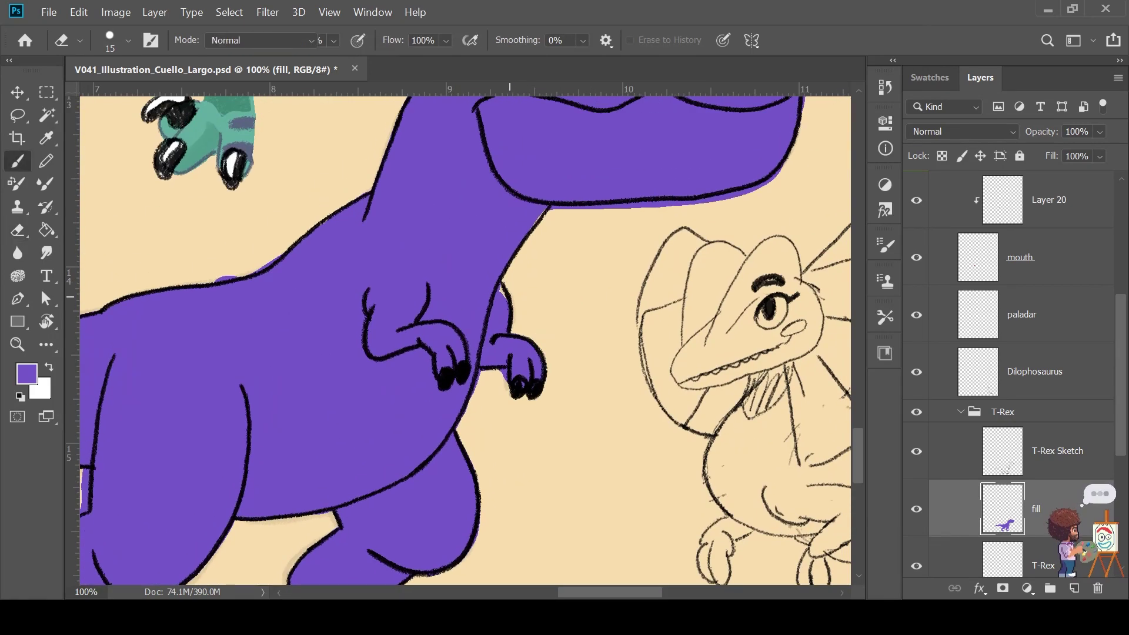
pyautogui.moveTo(498, 372); pyautogui.dragTo(310, 549)
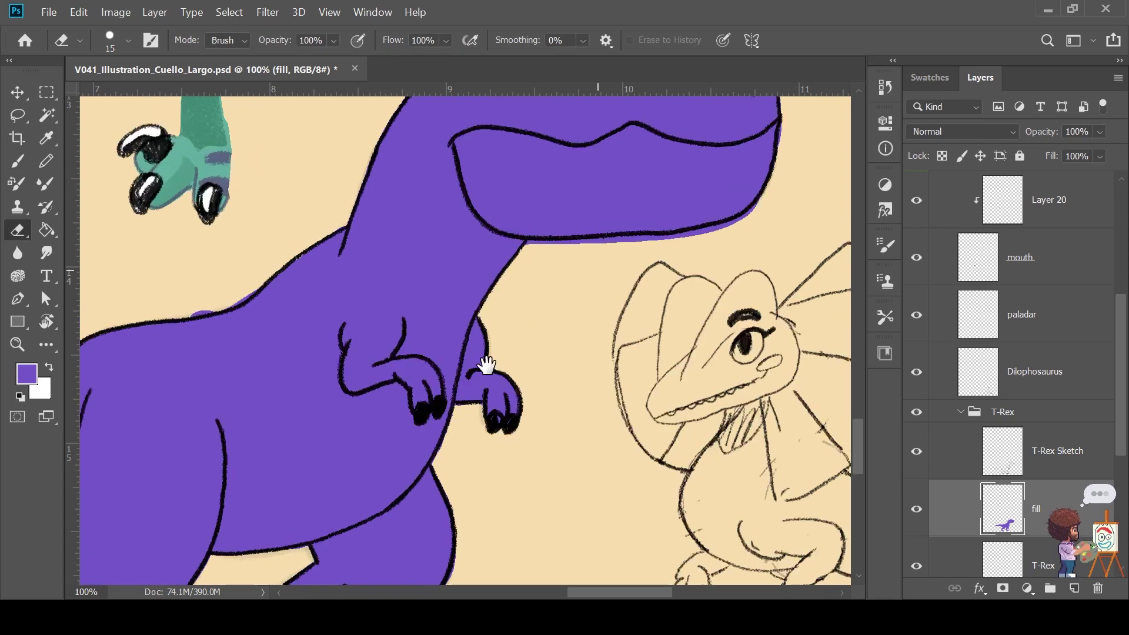
pyautogui.press('b')
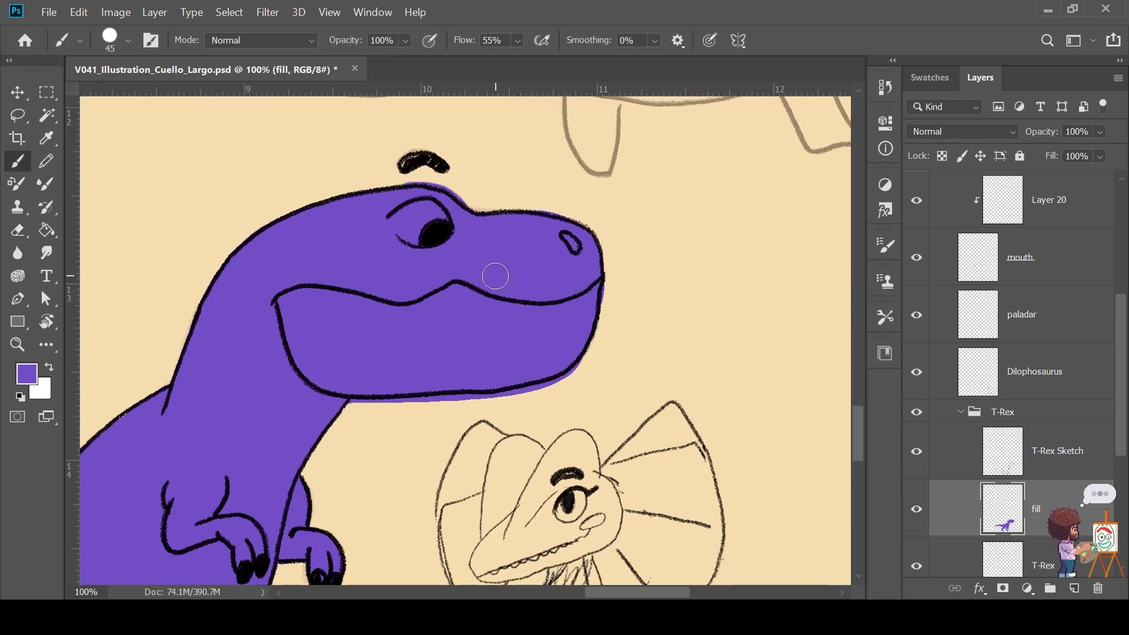
pyautogui.press('r')
pyautogui.moveTo(495, 277); pyautogui.dragTo(415, 282)
pyautogui.press('e')
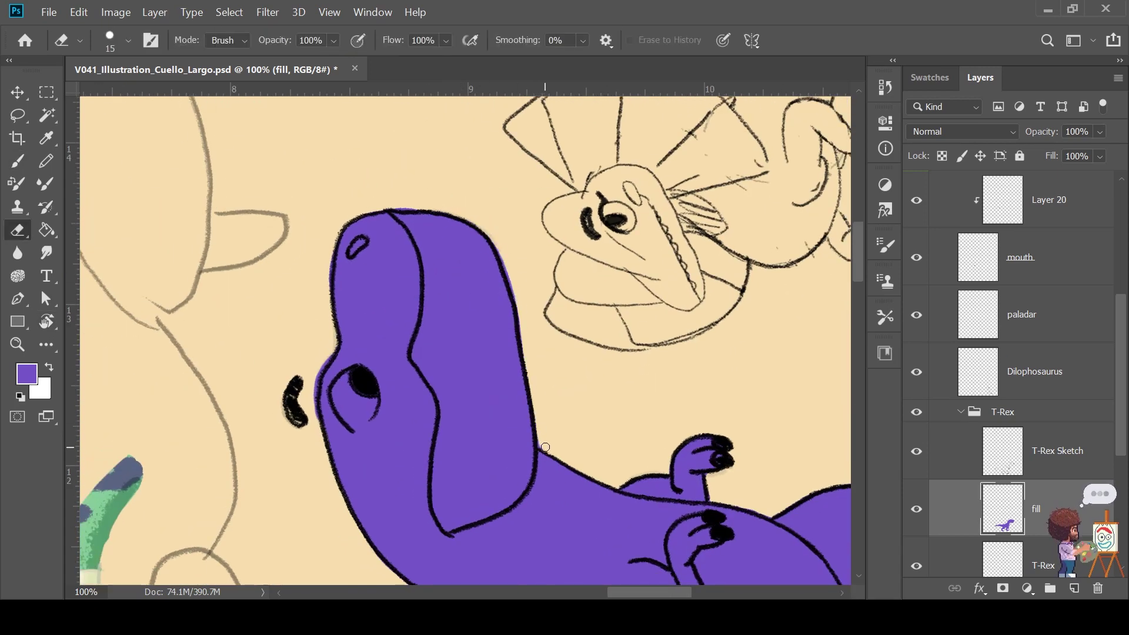
pyautogui.press('b')
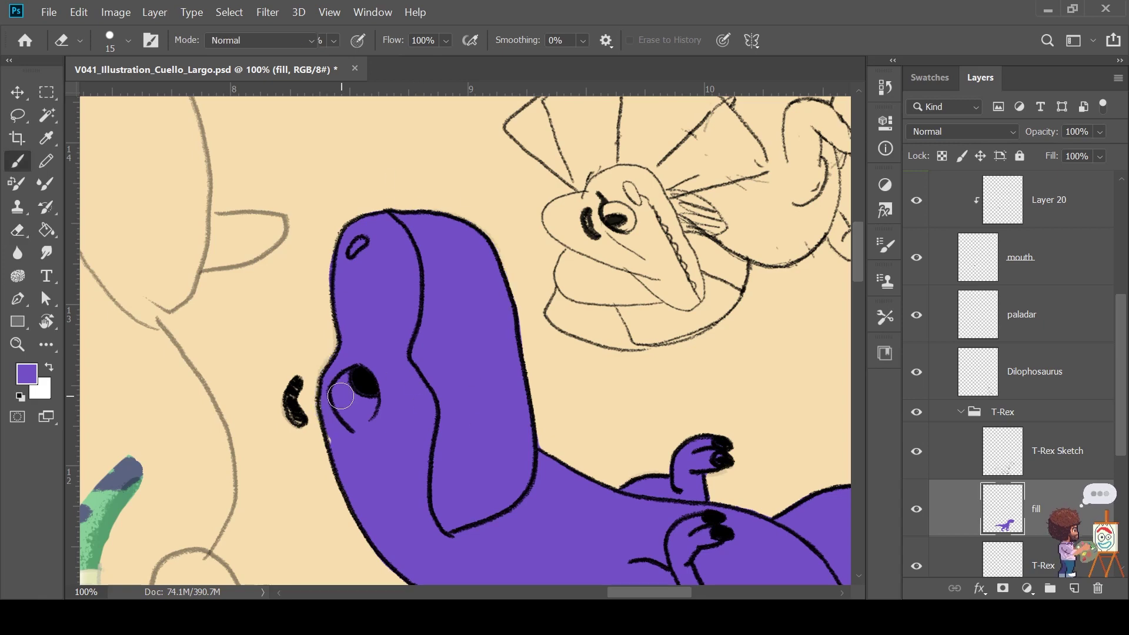
pyautogui.press('e')
pyautogui.press('r')
pyautogui.moveTo(477, 381); pyautogui.dragTo(424, 206)
pyautogui.press('Escape')
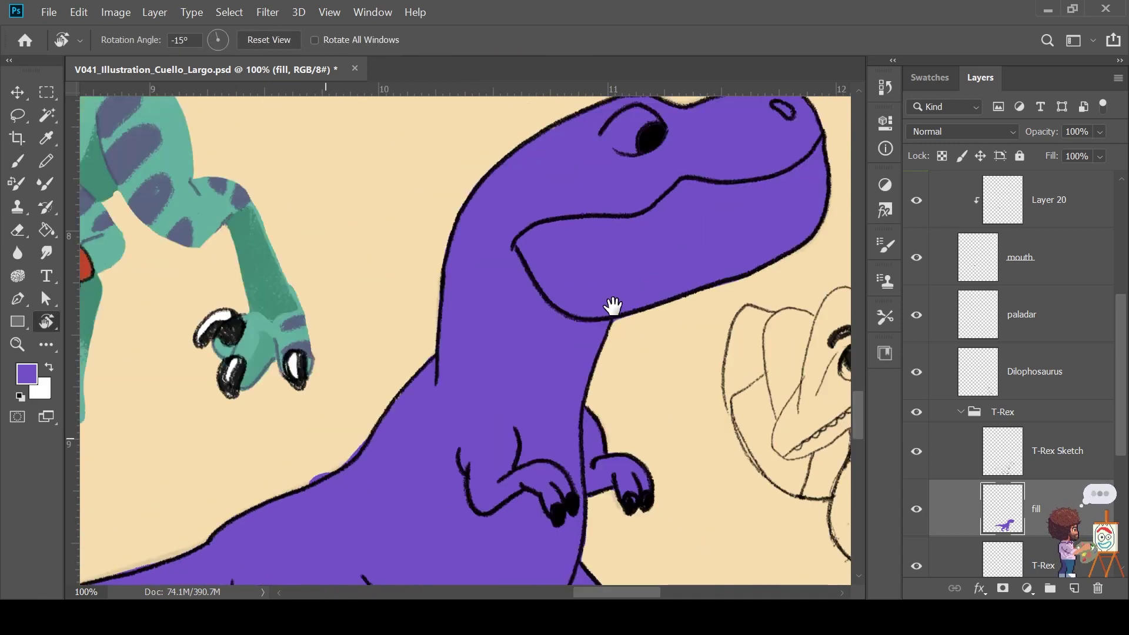
# Tidy the purple edges along the tail and back leg with a small eraser
pyautogui.moveTo(610, 305)
pyautogui.mouseDown()
pyautogui.moveTo(547, 315)
pyautogui.moveTo(674, 334)
pyautogui.moveTo(744, 266)
pyautogui.mouseUp()
pyautogui.press('e')
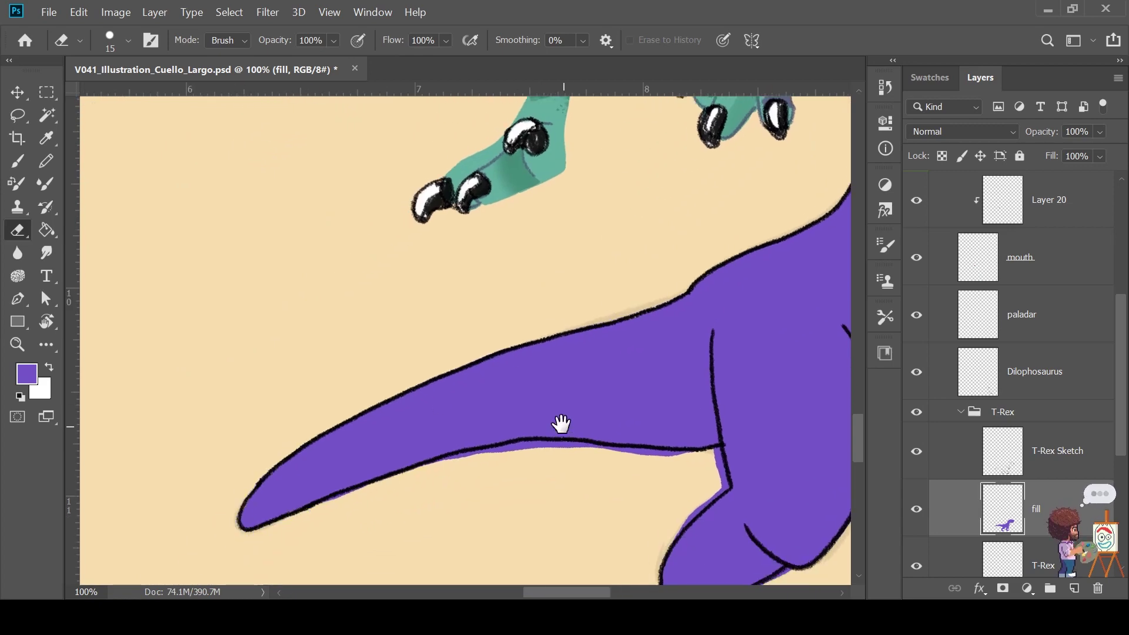
pyautogui.moveTo(562, 423)
pyautogui.mouseDown()
pyautogui.moveTo(522, 373)
pyautogui.moveTo(305, 192)
pyautogui.mouseUp()
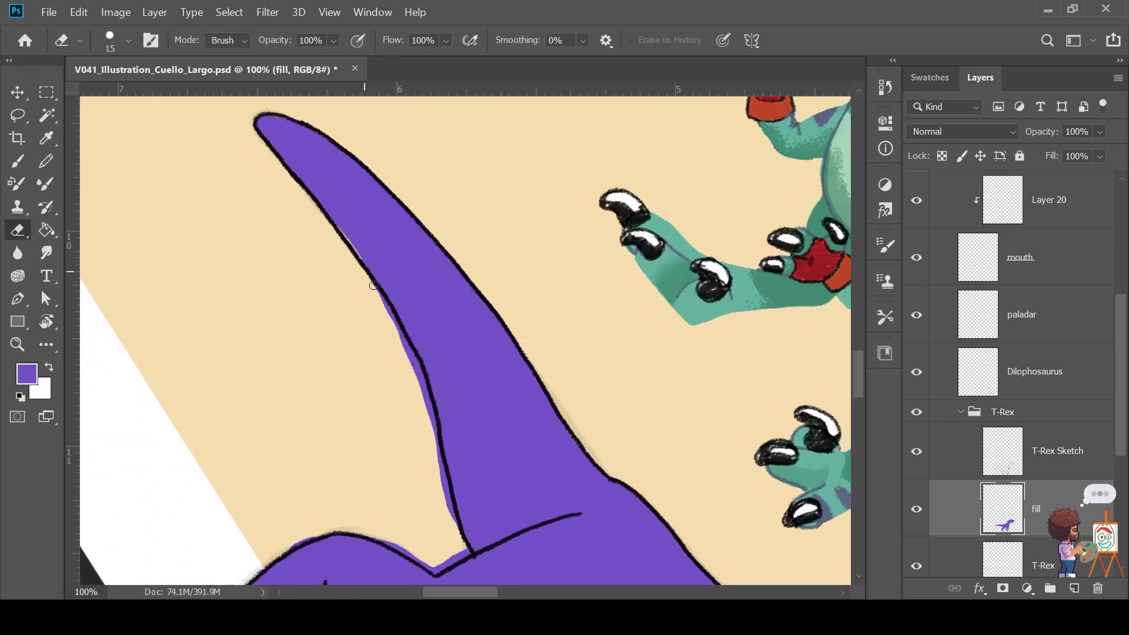
pyautogui.press('b')
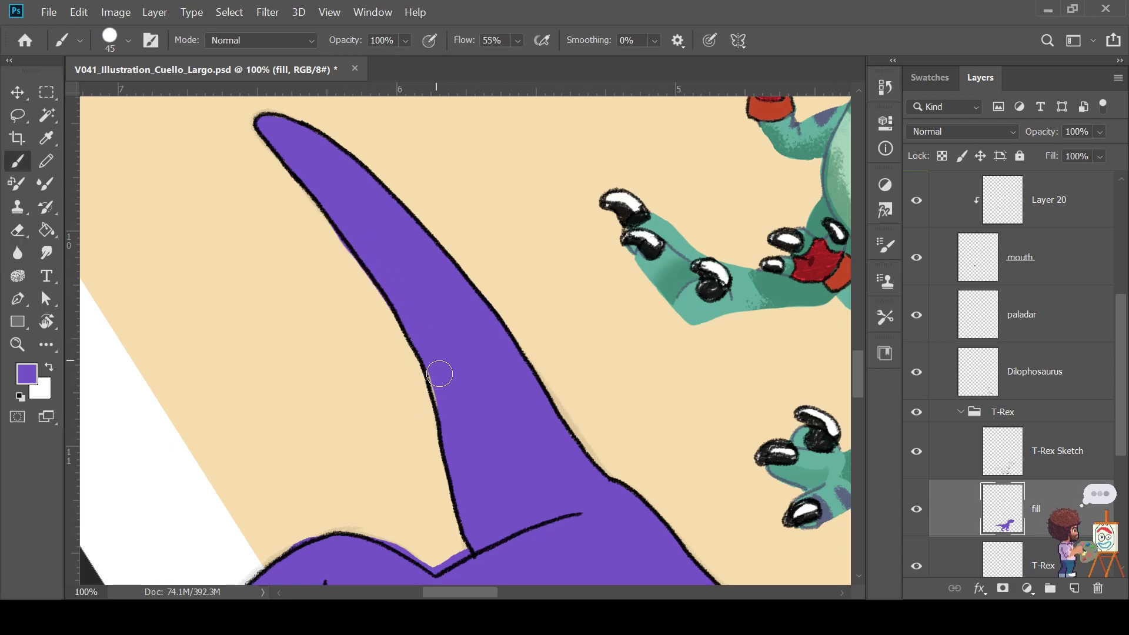
pyautogui.press('e')
pyautogui.moveTo(412, 551); pyautogui.dragTo(429, 422)
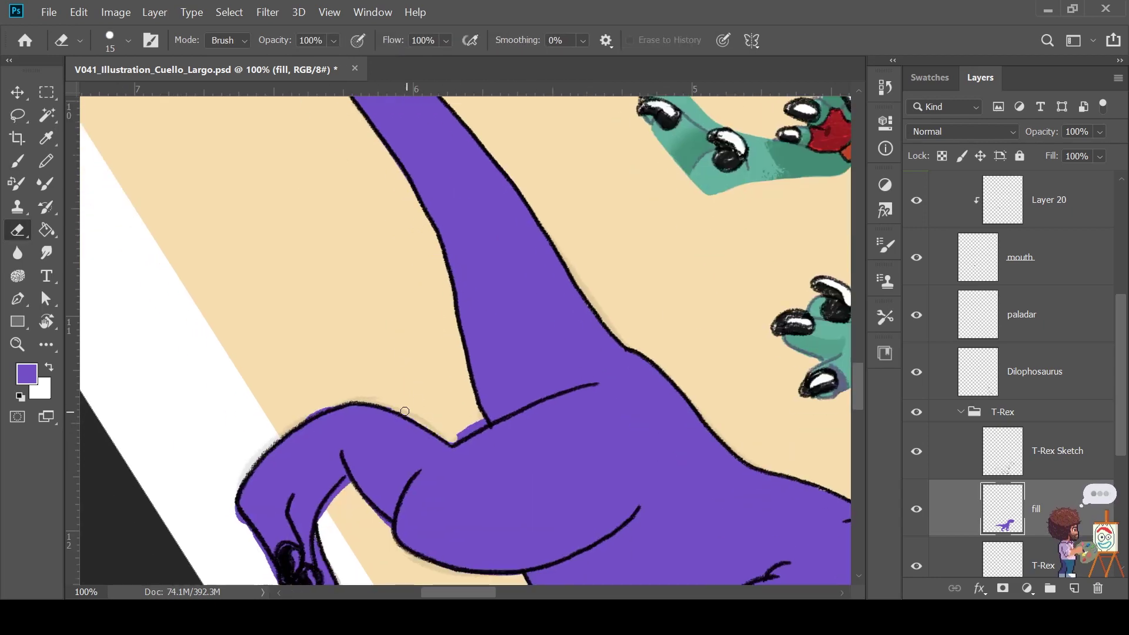
pyautogui.moveTo(502, 402); pyautogui.dragTo(479, 396)
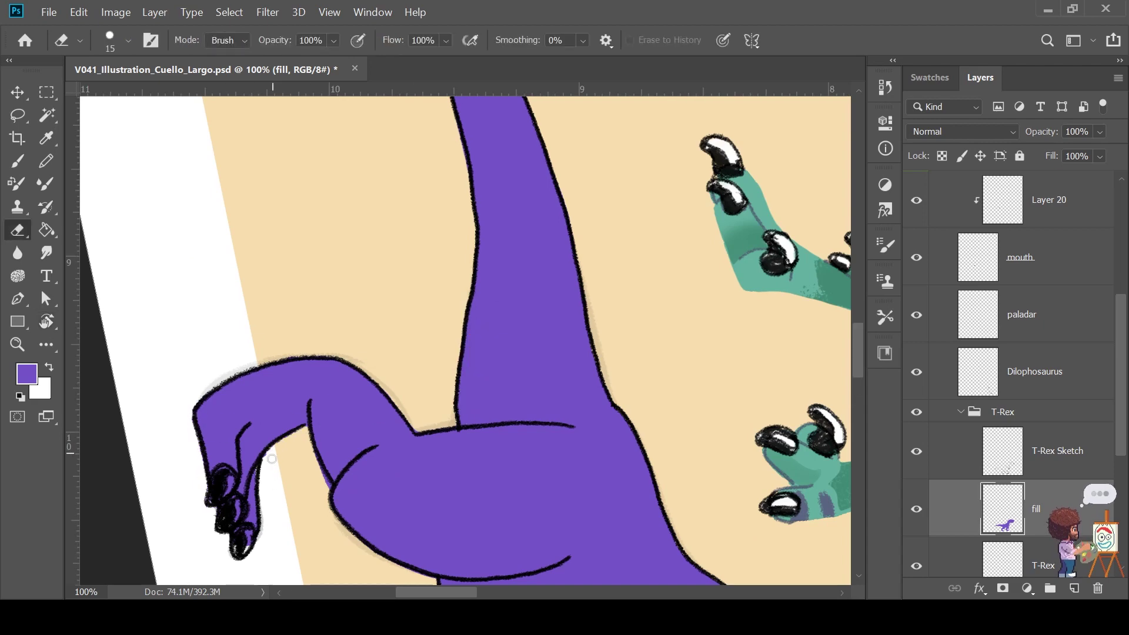
pyautogui.press('r')
pyautogui.moveTo(423, 360)
pyautogui.mouseDown()
pyautogui.moveTo(500, 534)
pyautogui.moveTo(756, 396)
pyautogui.moveTo(727, 313)
pyautogui.moveTo(774, 337)
pyautogui.moveTo(723, 237)
pyautogui.mouseUp()
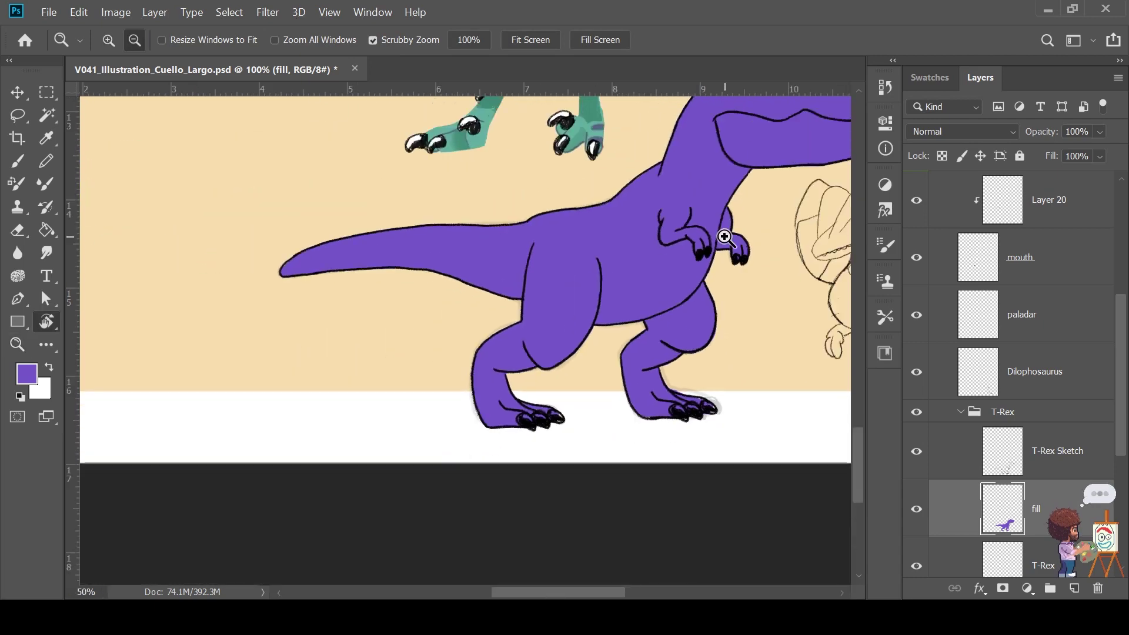
# Set the fill layer's blend mode to Multiply and add a new layer above it
pyautogui.click(962, 131)
pyautogui.click(965, 202)
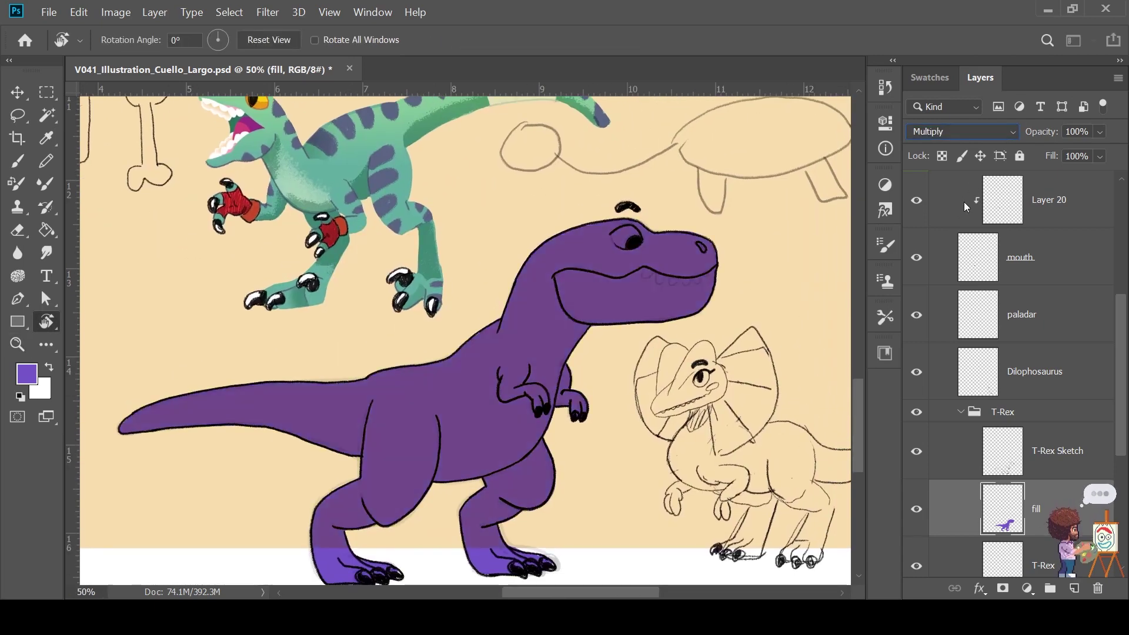
pyautogui.click(1074, 588)
pyautogui.write('teet')
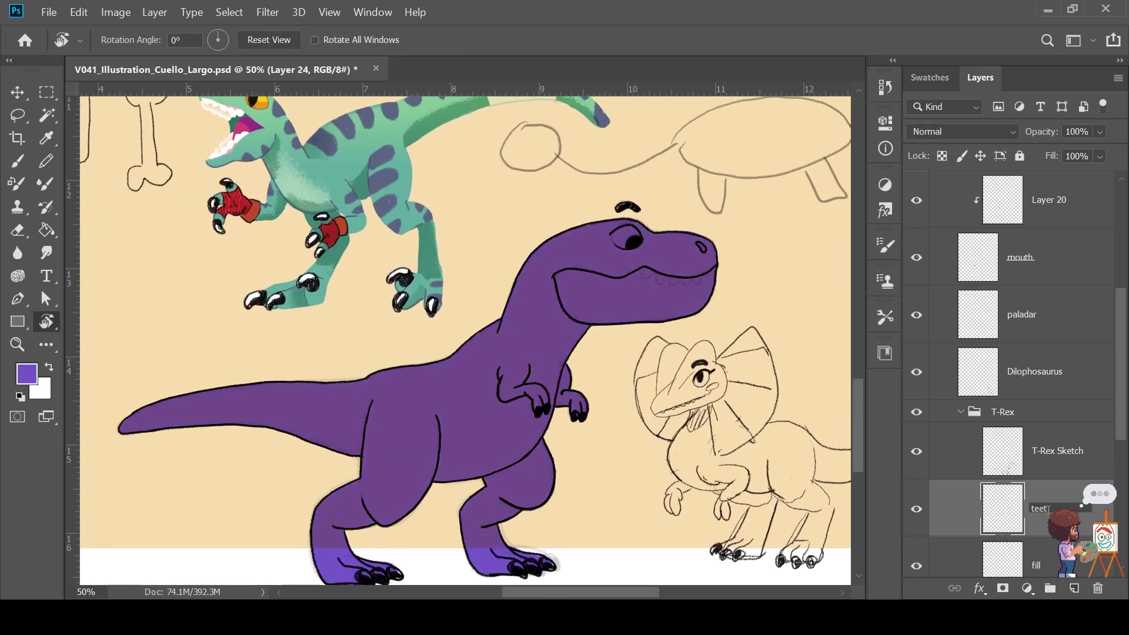
# Name the new layer 'teeth' and set up a smaller white brush on the mouth
pyautogui.write('h')
pyautogui.press('Return')
pyautogui.press('x')
pyautogui.press('z')
pyautogui.moveTo(597, 304); pyautogui.dragTo(643, 247)
pyautogui.press('b')
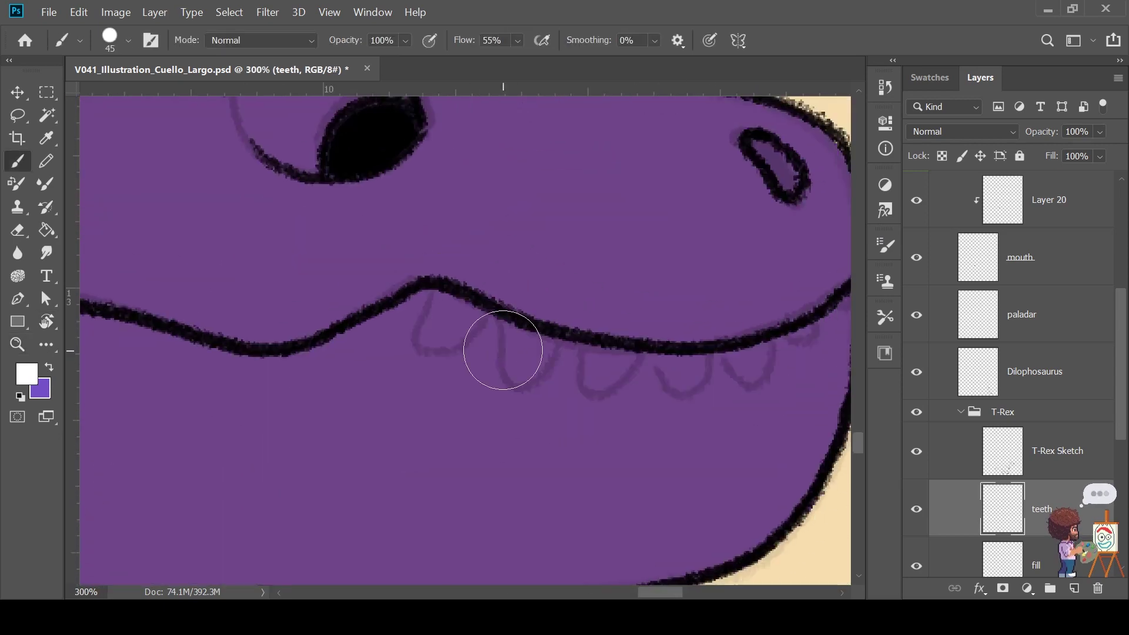
pyautogui.press('[')
pyautogui.press('[')
pyautogui.press('[')
# Paint the T-Rex's teeth white along the mouth line
pyautogui.moveTo(437, 294)
pyautogui.mouseDown()
pyautogui.moveTo(421, 327)
pyautogui.moveTo(483, 301)
pyautogui.moveTo(499, 365)
pyautogui.moveTo(577, 340)
pyautogui.moveTo(645, 352)
pyautogui.moveTo(440, 291)
pyautogui.mouseUp()
pyautogui.moveTo(524, 361); pyautogui.dragTo(547, 349)
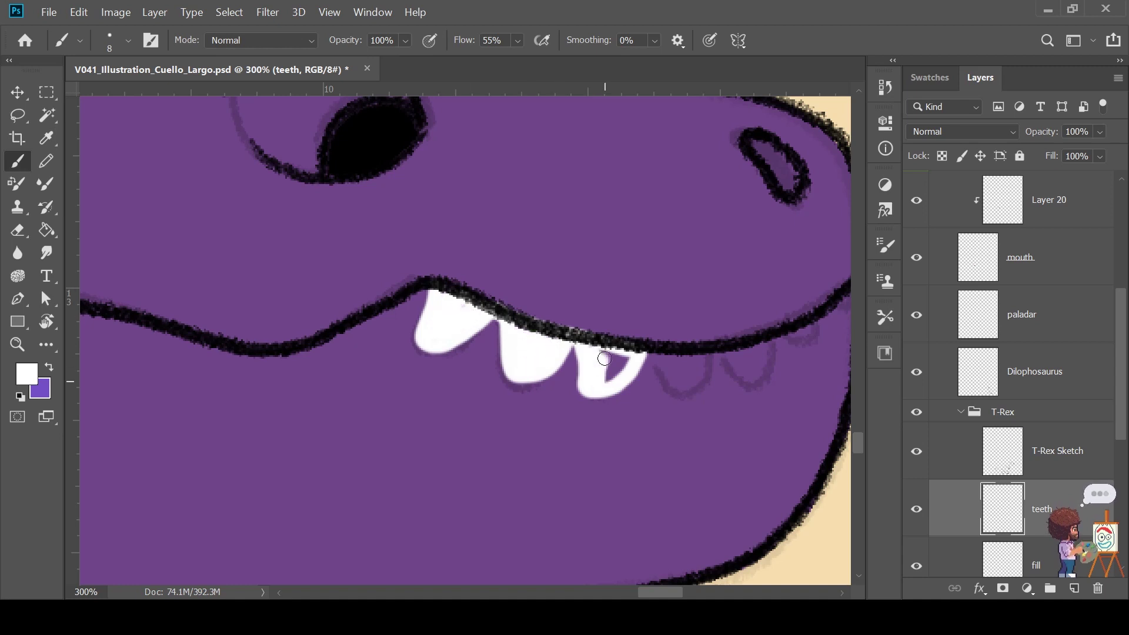
pyautogui.moveTo(703, 358)
pyautogui.mouseDown()
pyautogui.moveTo(676, 400)
pyautogui.moveTo(688, 364)
pyautogui.mouseUp()
pyautogui.moveTo(701, 416); pyautogui.dragTo(583, 459)
pyautogui.moveTo(661, 383)
pyautogui.mouseDown()
pyautogui.moveTo(659, 410)
pyautogui.moveTo(635, 428)
pyautogui.moveTo(698, 396)
pyautogui.mouseUp()
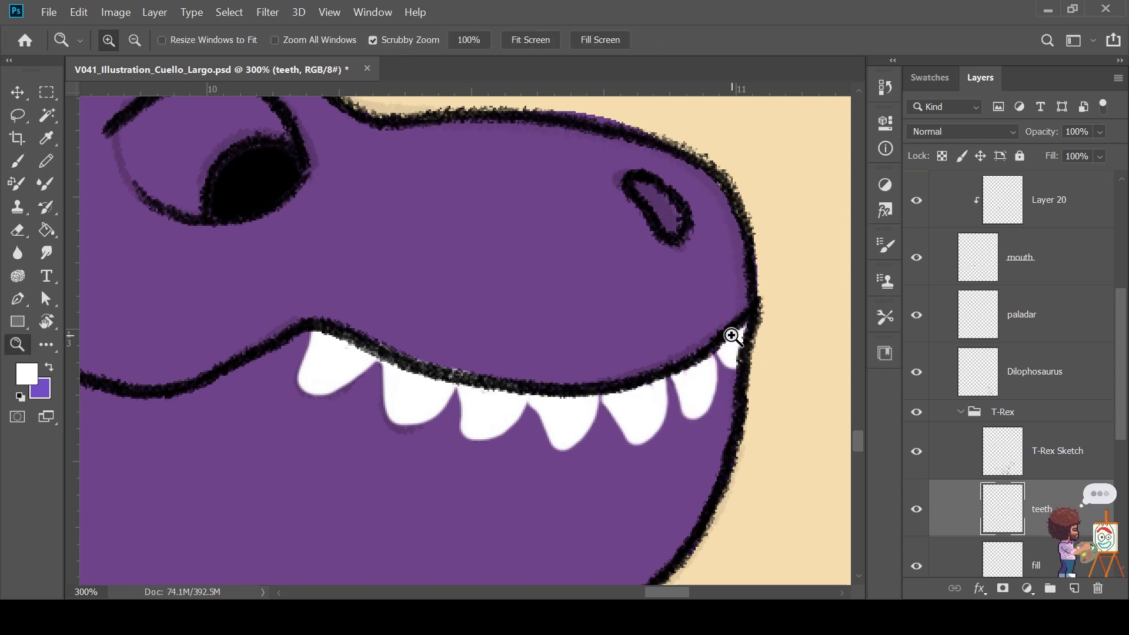
pyautogui.moveTo(736, 333)
pyautogui.mouseDown()
pyautogui.moveTo(491, 320)
pyautogui.moveTo(542, 343)
pyautogui.moveTo(571, 390)
pyautogui.mouseUp()
# Add a new layer named 'Eye' above the teeth layer
pyautogui.press('b')
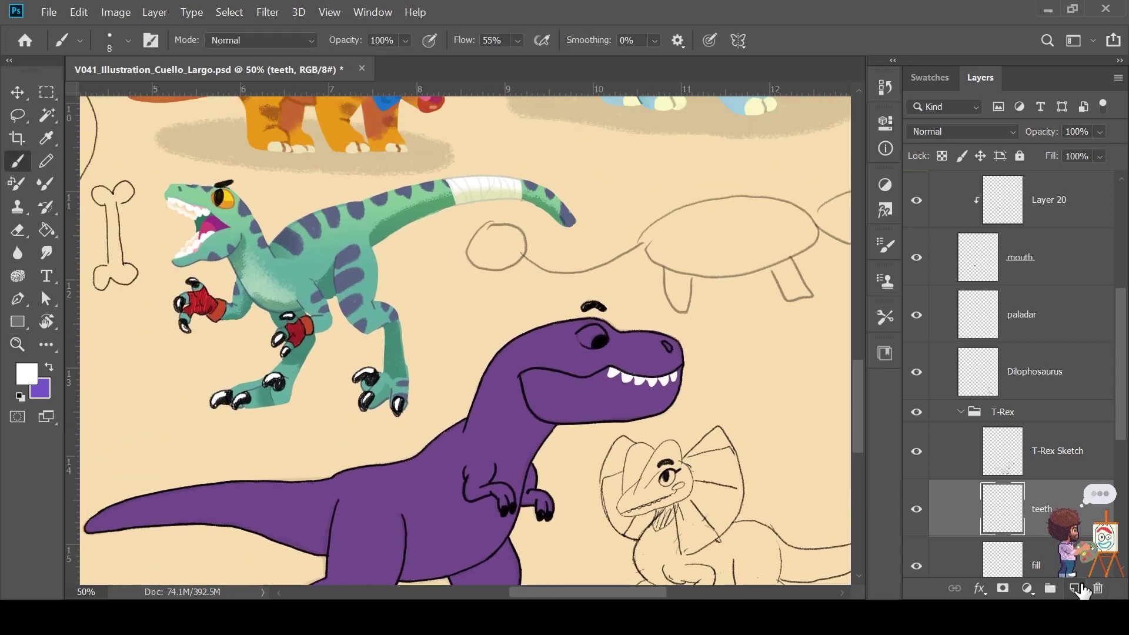
pyautogui.click(1074, 588)
pyautogui.doubleClick(1049, 507)
pyautogui.write('Eye')
pyautogui.press('Return')
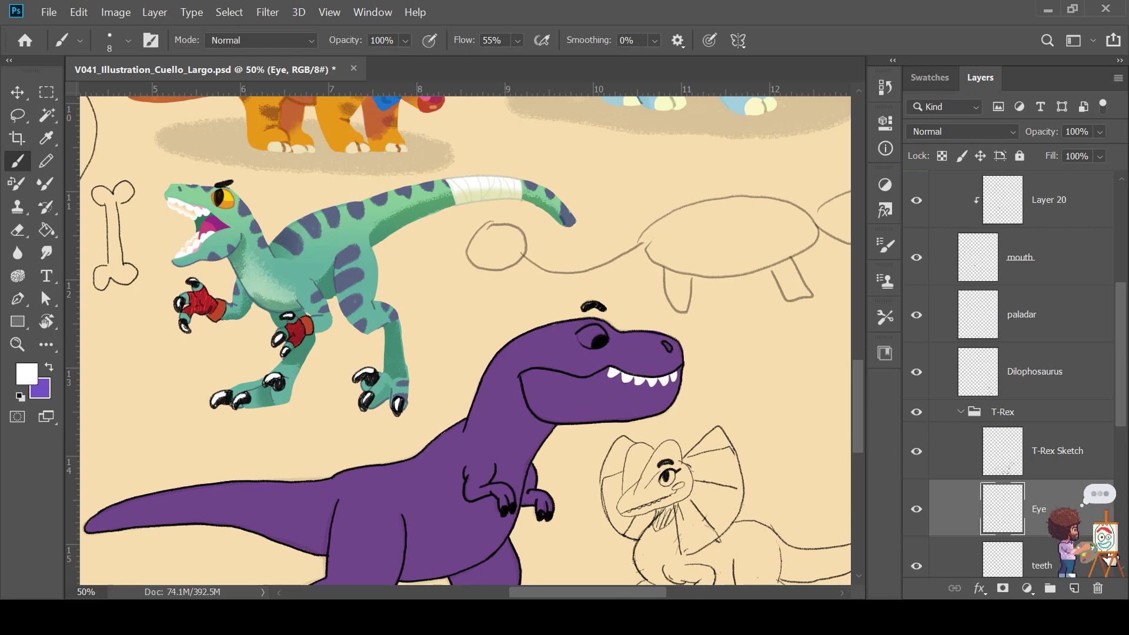
# Paint the eye's upper rim white and bucket-fill the eyeball white
pyautogui.scroll(-1, 1008, 377)
pyautogui.scroll(-4, 1008, 376)
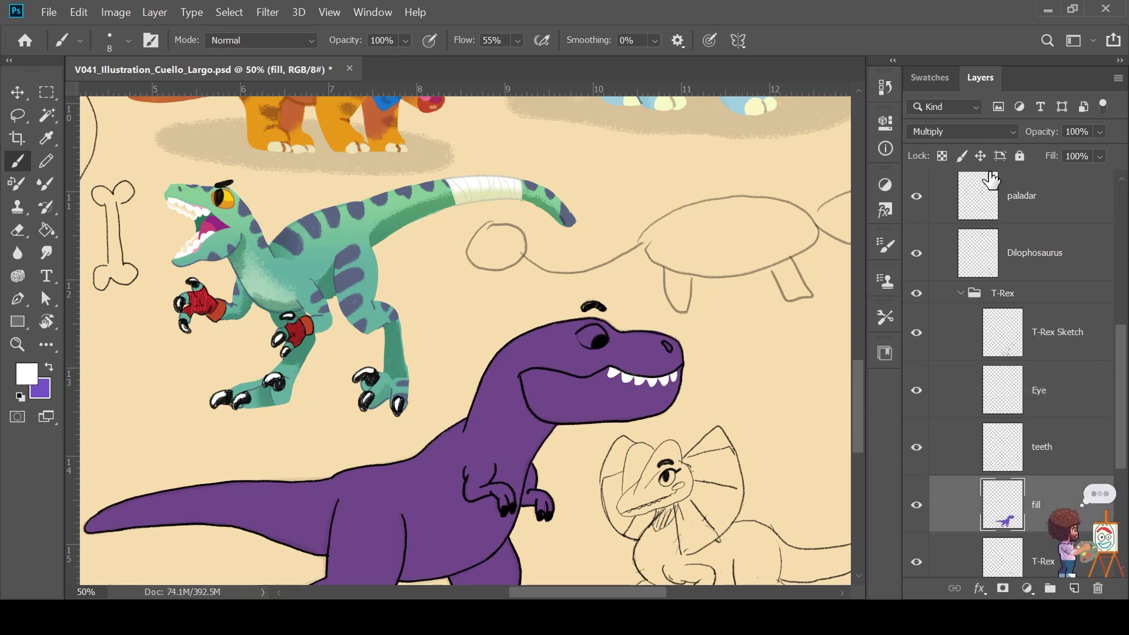
pyautogui.press('z')
pyautogui.click(572, 332)
pyautogui.click(572, 331)
pyautogui.click(572, 331)
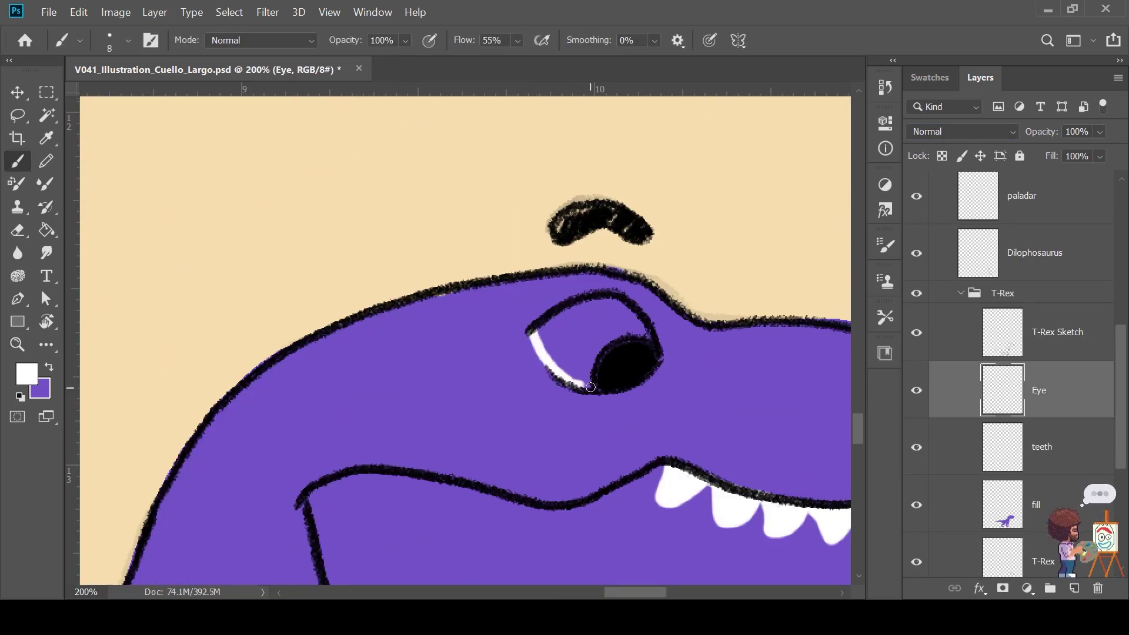
pyautogui.moveTo(629, 309); pyautogui.dragTo(532, 335)
pyautogui.press('g')
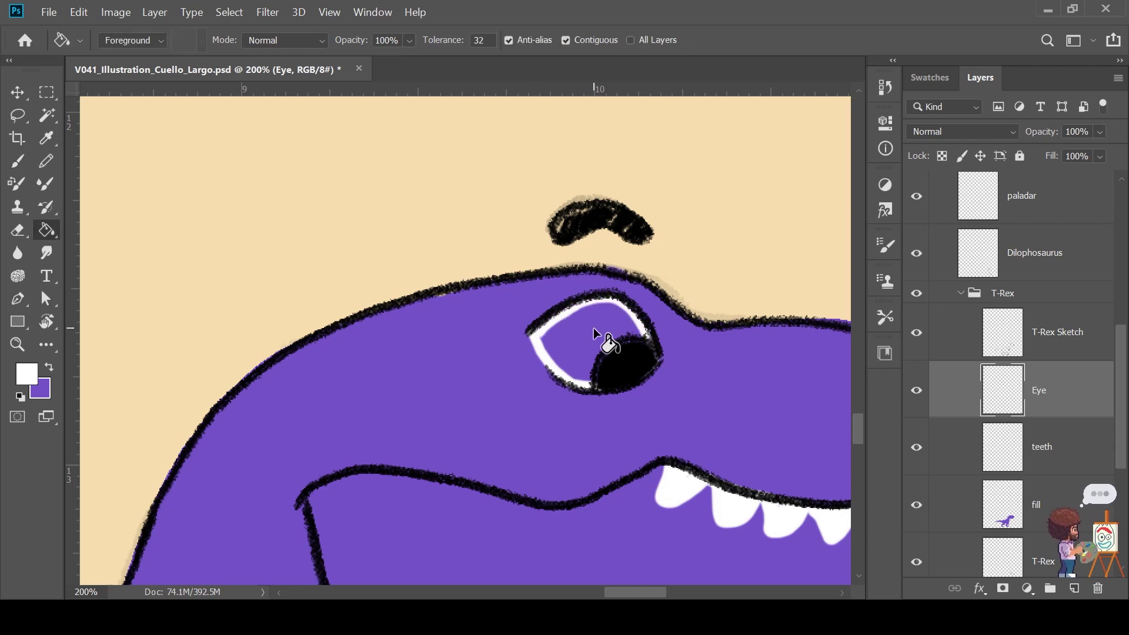
pyautogui.click(595, 301)
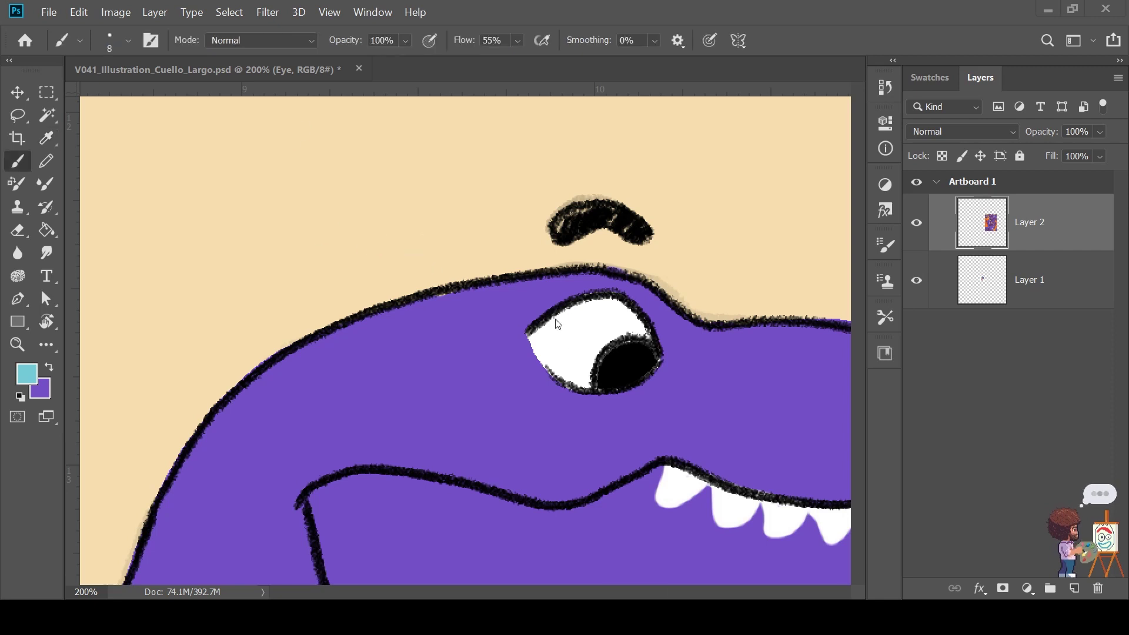
# Add a layer clipped to Eye and brush light blue along the top of the eye
pyautogui.click(1074, 589)
pyautogui.scroll(-3, 1007, 381)
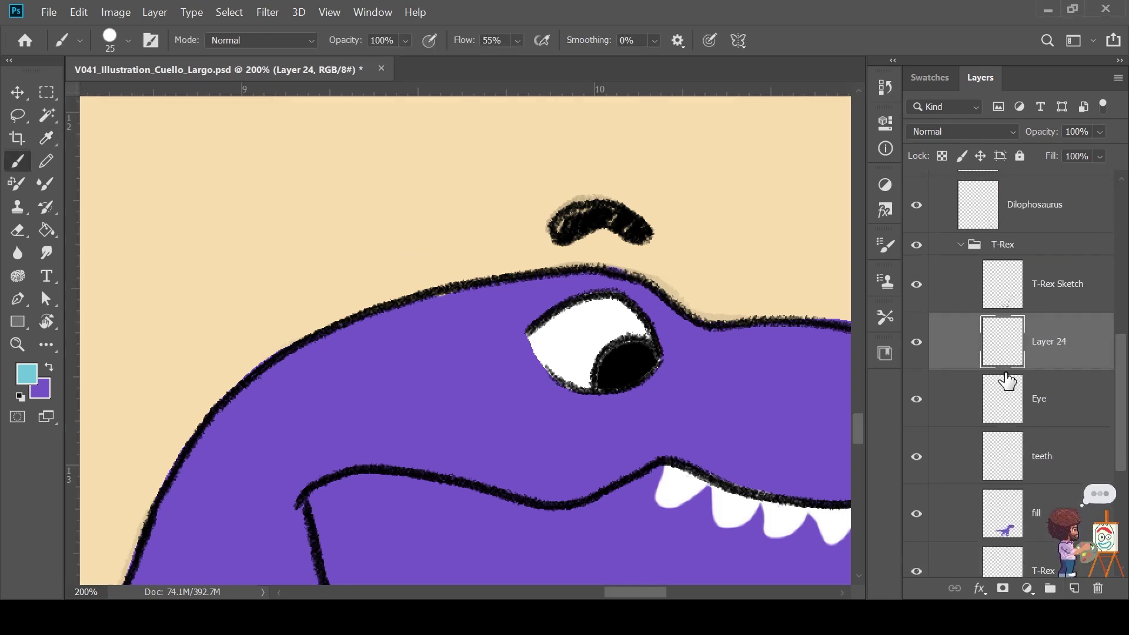
pyautogui.keyDown('alt'); pyautogui.click(1010, 367); pyautogui.keyUp('alt')
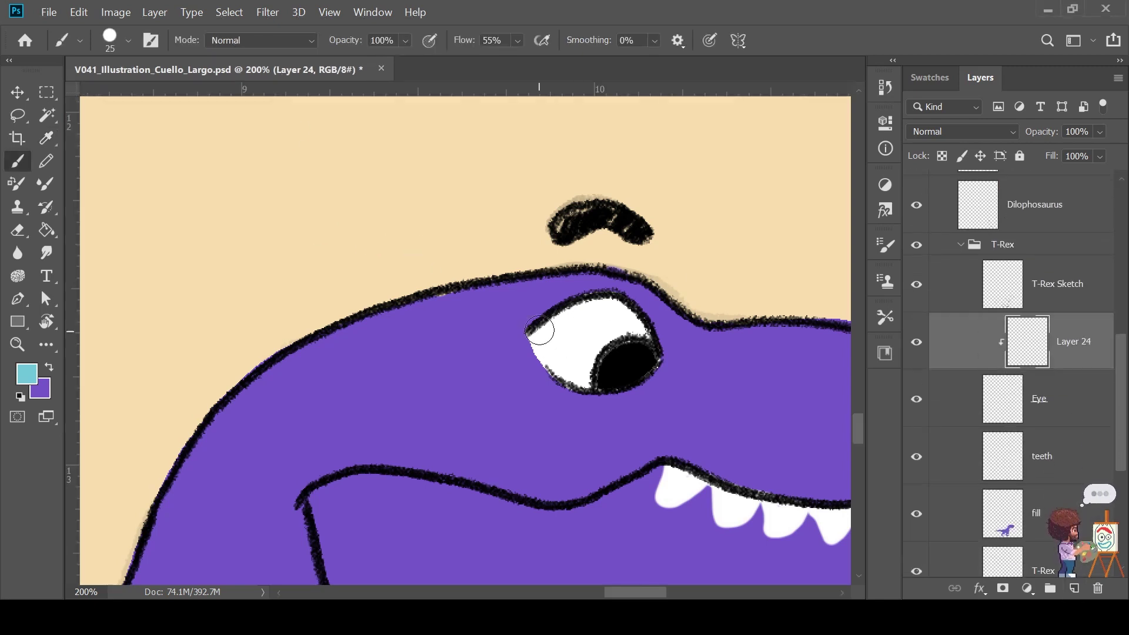
pyautogui.moveTo(532, 338); pyautogui.dragTo(644, 322)
pyautogui.press('z')
pyautogui.moveTo(512, 315)
pyautogui.mouseDown()
pyautogui.moveTo(449, 320)
pyautogui.moveTo(729, 303)
pyautogui.mouseUp()
# Add a layer clipped to teeth and shade the teeth's base light blue
pyautogui.click(1033, 456)
pyautogui.click(1074, 589)
pyautogui.keyDown('alt'); pyautogui.click(1010, 484); pyautogui.keyUp('alt')
pyautogui.press('z')
pyautogui.hotkey('ctrl', 'z')
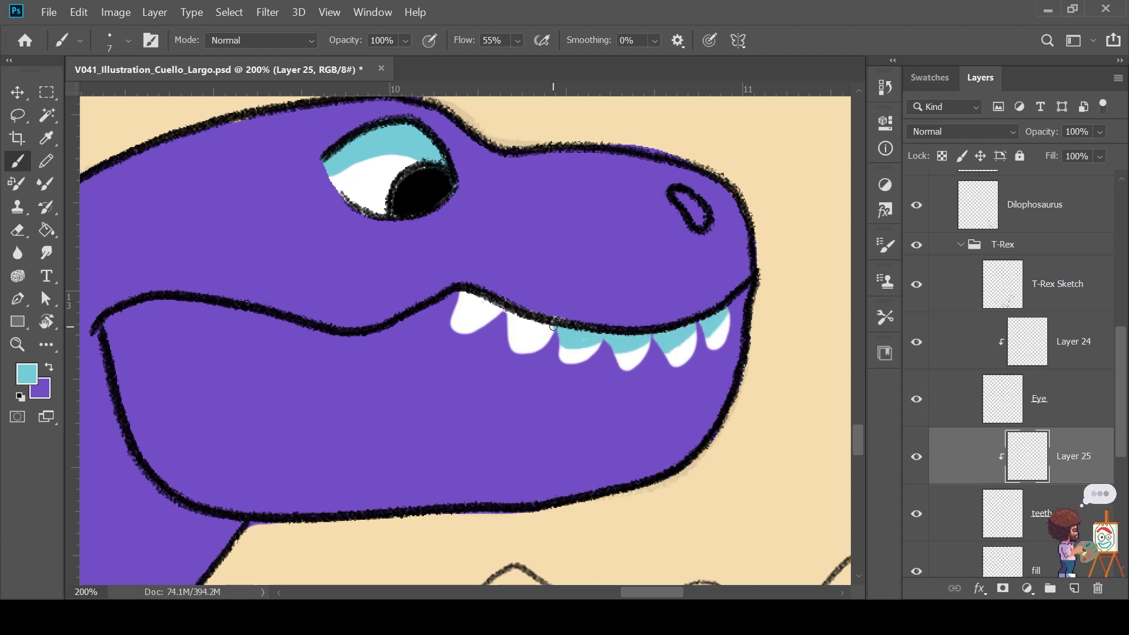
pyautogui.press('z')
pyautogui.moveTo(522, 307); pyautogui.dragTo(329, 479)
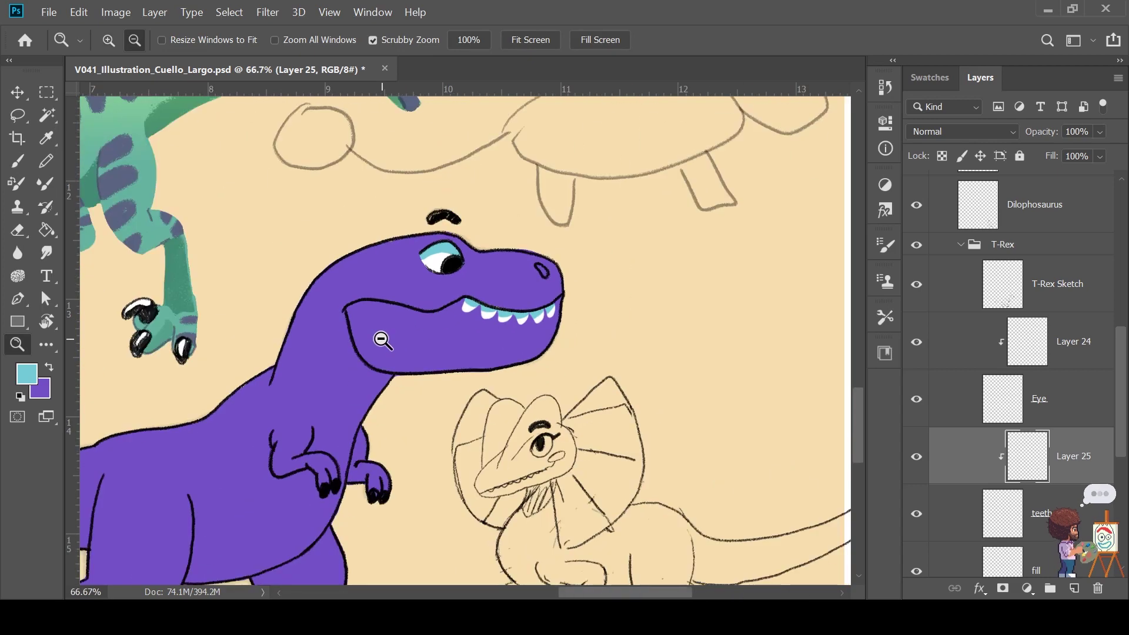
pyautogui.press('b')
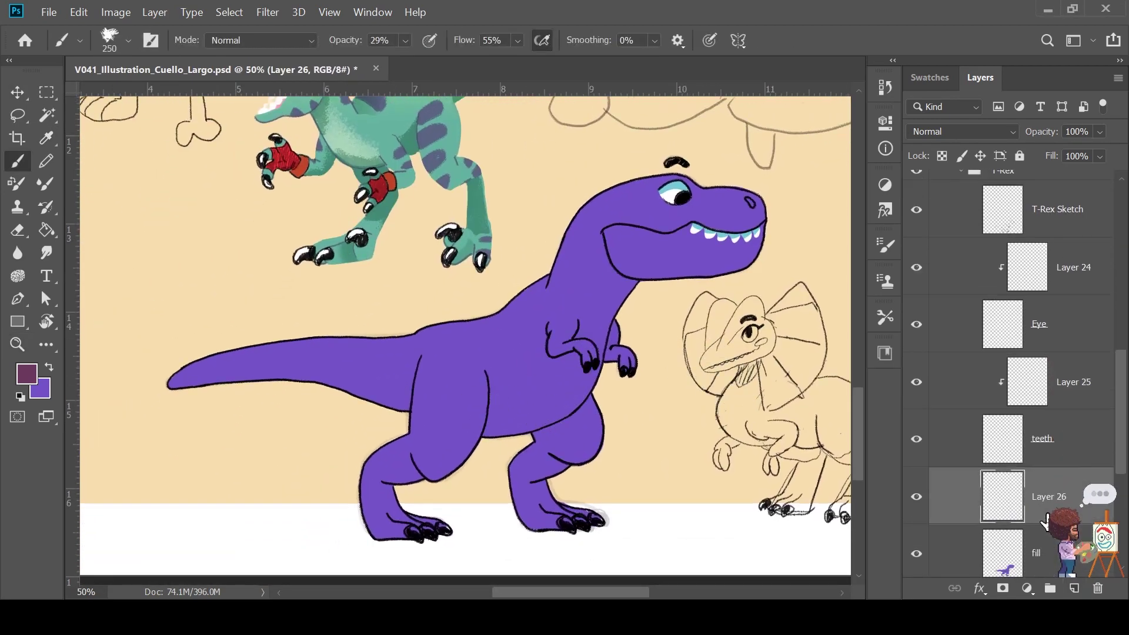
# Lasso-select the underside of the T-Rex's tail
pyautogui.moveTo(714, 389); pyautogui.dragTo(713, 456)
pyautogui.moveTo(611, 423); pyautogui.dragTo(459, 510)
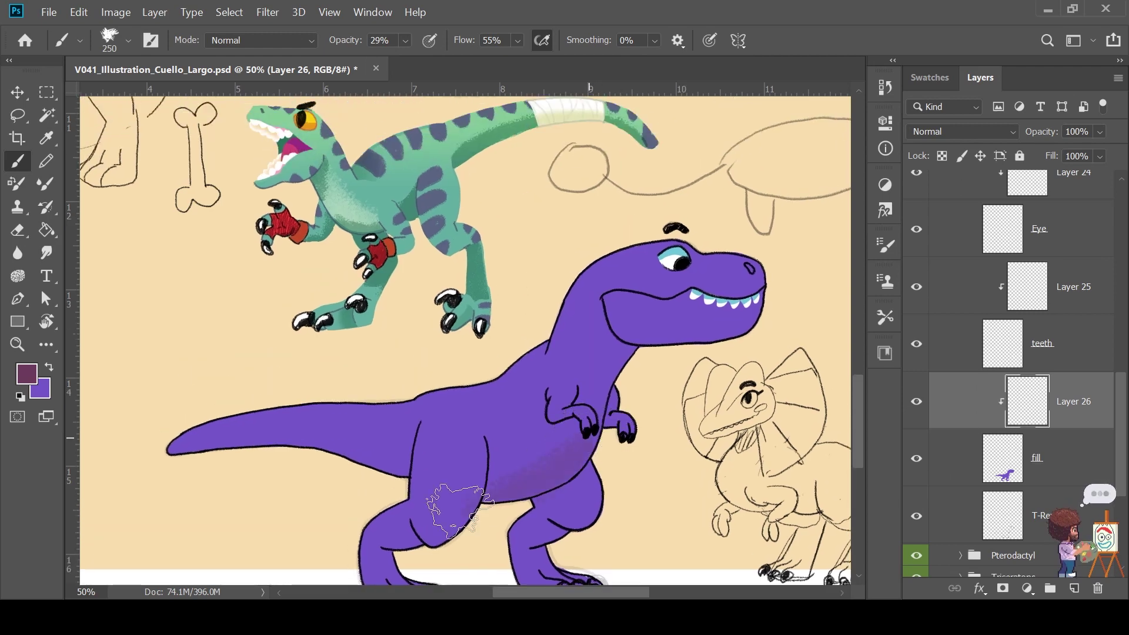
pyautogui.keyDown('ctrl'); pyautogui.click(706, 479); pyautogui.keyUp('ctrl')
pyautogui.press('l')
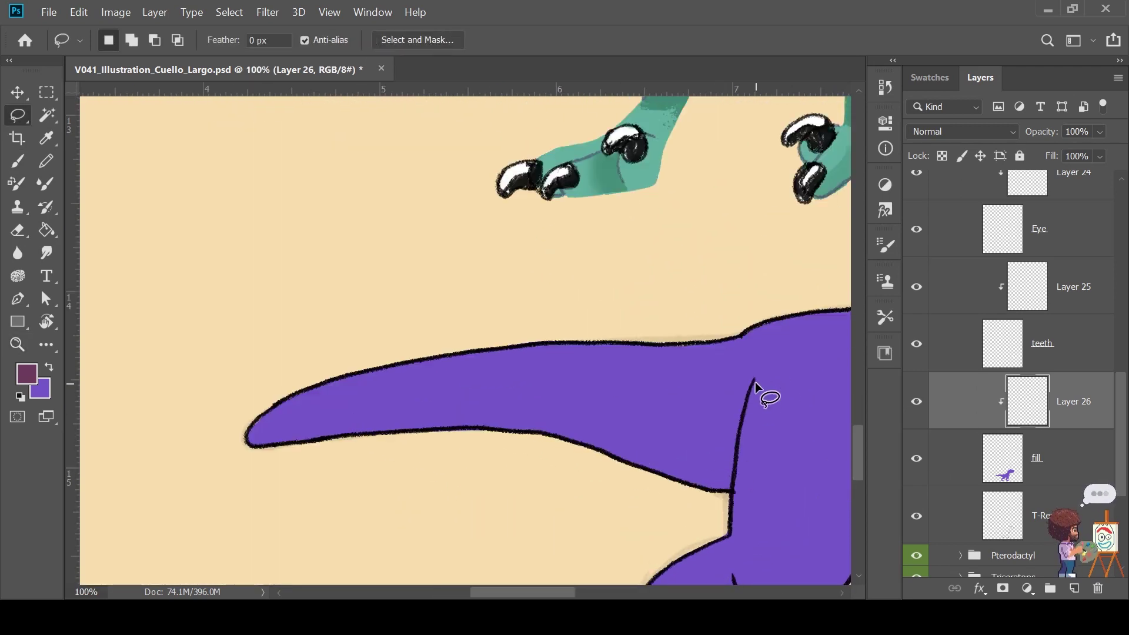
pyautogui.moveTo(755, 379); pyautogui.dragTo(737, 456)
pyautogui.moveTo(664, 517)
pyautogui.mouseDown()
pyautogui.moveTo(245, 433)
pyautogui.moveTo(751, 340)
pyautogui.mouseUp()
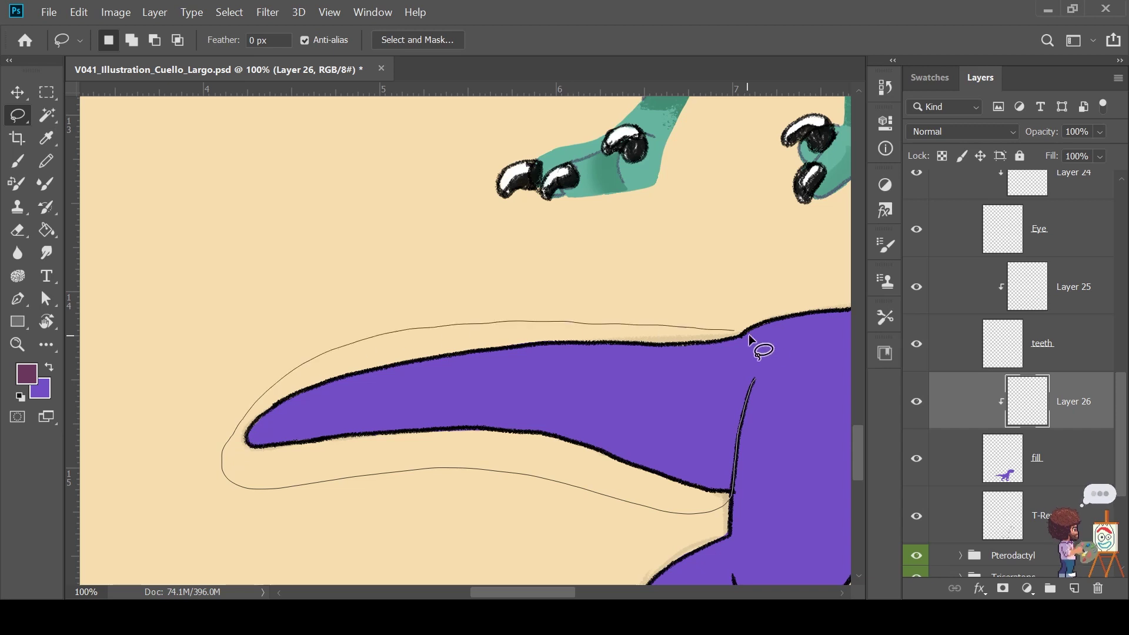
pyautogui.moveTo(659, 495); pyautogui.dragTo(715, 453)
# Paint dark plum shading along the tail underside at 100% brush opacity, then deselect
pyautogui.press('b')
pyautogui.moveTo(756, 403)
pyautogui.mouseDown()
pyautogui.moveTo(428, 378)
pyautogui.moveTo(239, 466)
pyautogui.mouseUp()
pyautogui.moveTo(273, 379); pyautogui.dragTo(696, 444)
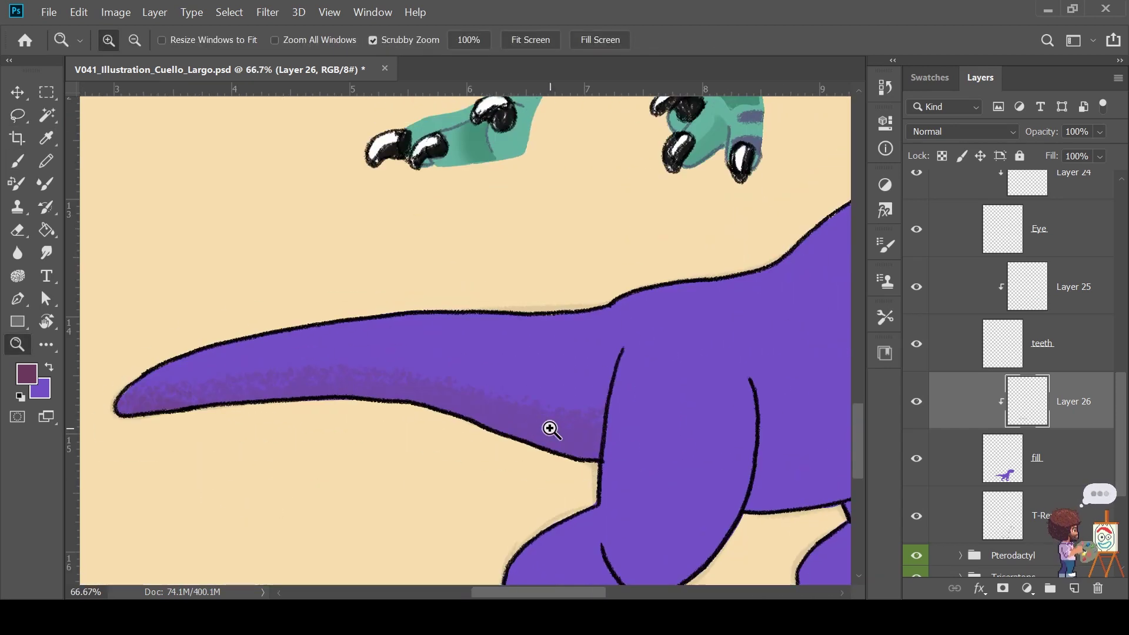
pyautogui.press('0')
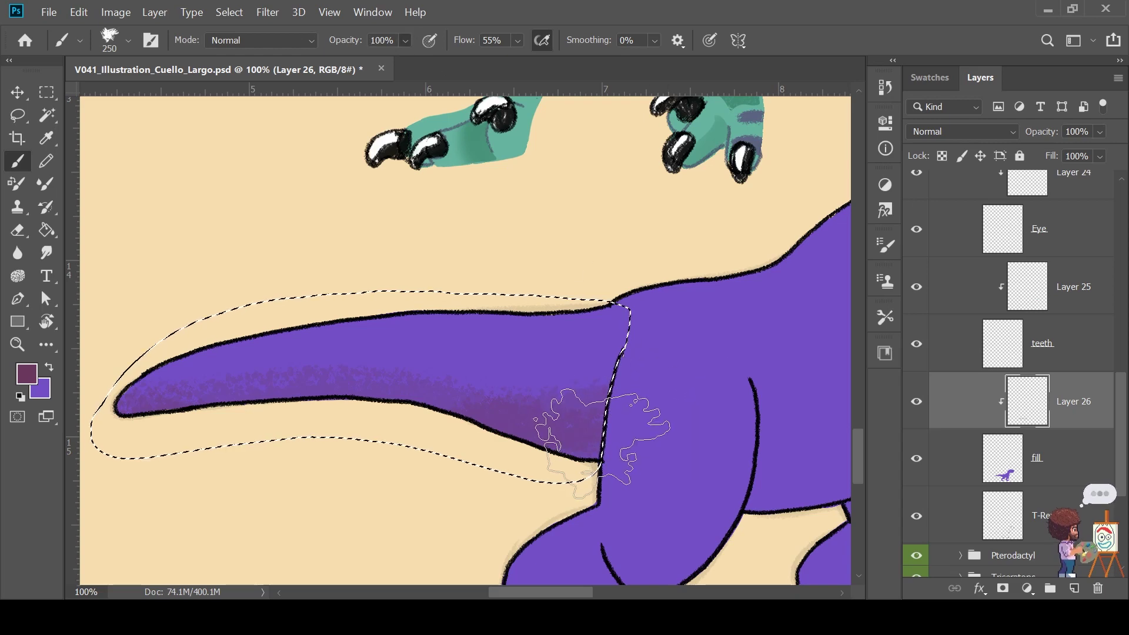
pyautogui.moveTo(605, 423)
pyautogui.mouseDown()
pyautogui.moveTo(252, 380)
pyautogui.moveTo(106, 447)
pyautogui.mouseUp()
pyautogui.moveTo(592, 438); pyautogui.dragTo(651, 424)
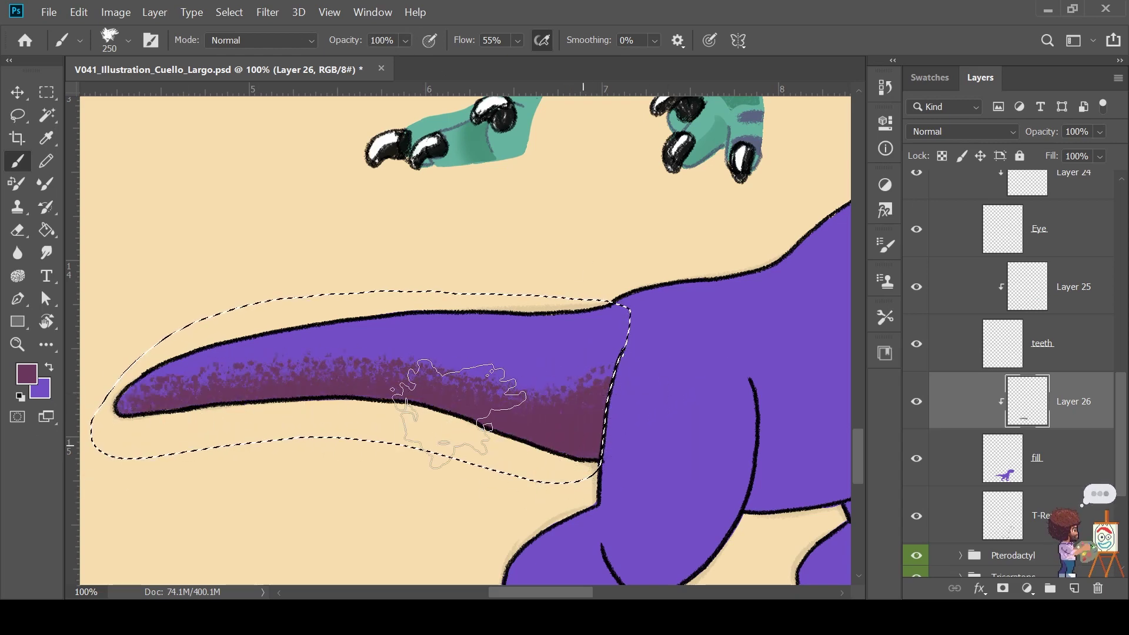
pyautogui.press('z')
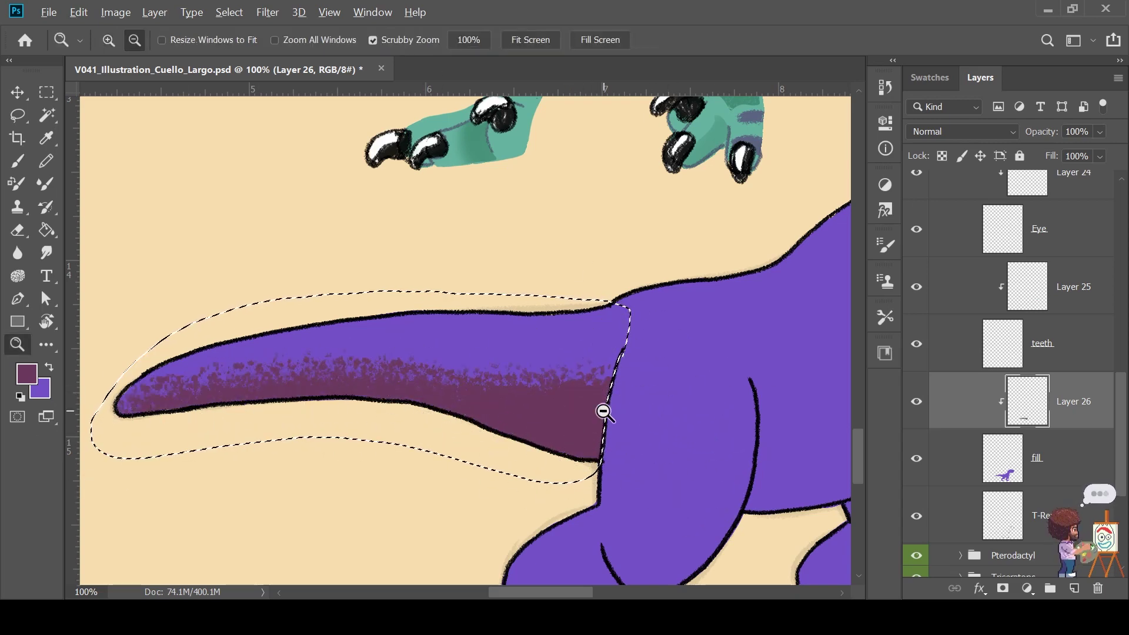
pyautogui.hotkey('ctrl', 'd')
pyautogui.moveTo(604, 408)
pyautogui.mouseDown()
pyautogui.moveTo(503, 415)
pyautogui.moveTo(558, 409)
pyautogui.mouseUp()
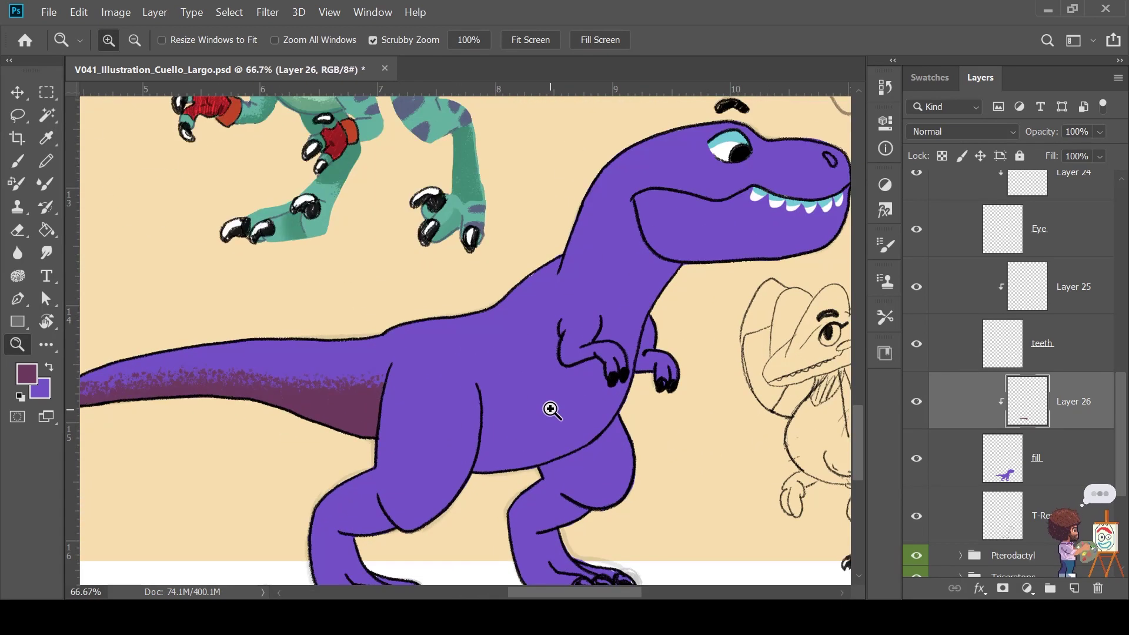
# Lasso the region from the leg along the belly and neck to beneath the jaw
pyautogui.press('l')
pyautogui.moveTo(446, 416); pyautogui.dragTo(468, 532)
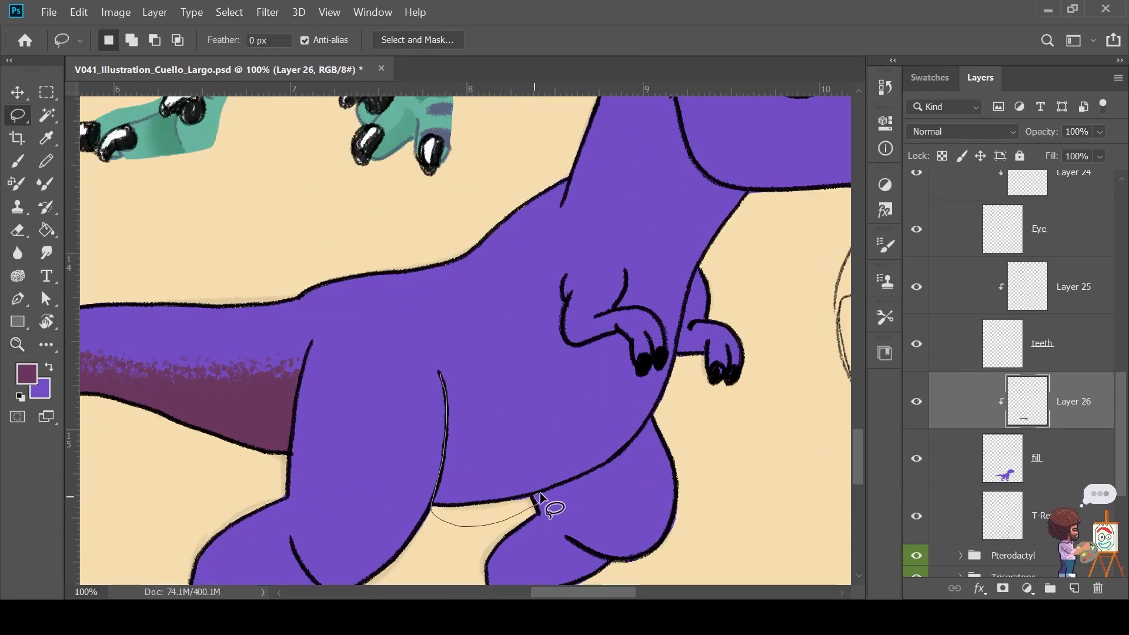
pyautogui.moveTo(540, 497); pyautogui.dragTo(610, 464)
pyautogui.moveTo(659, 405); pyautogui.dragTo(678, 348)
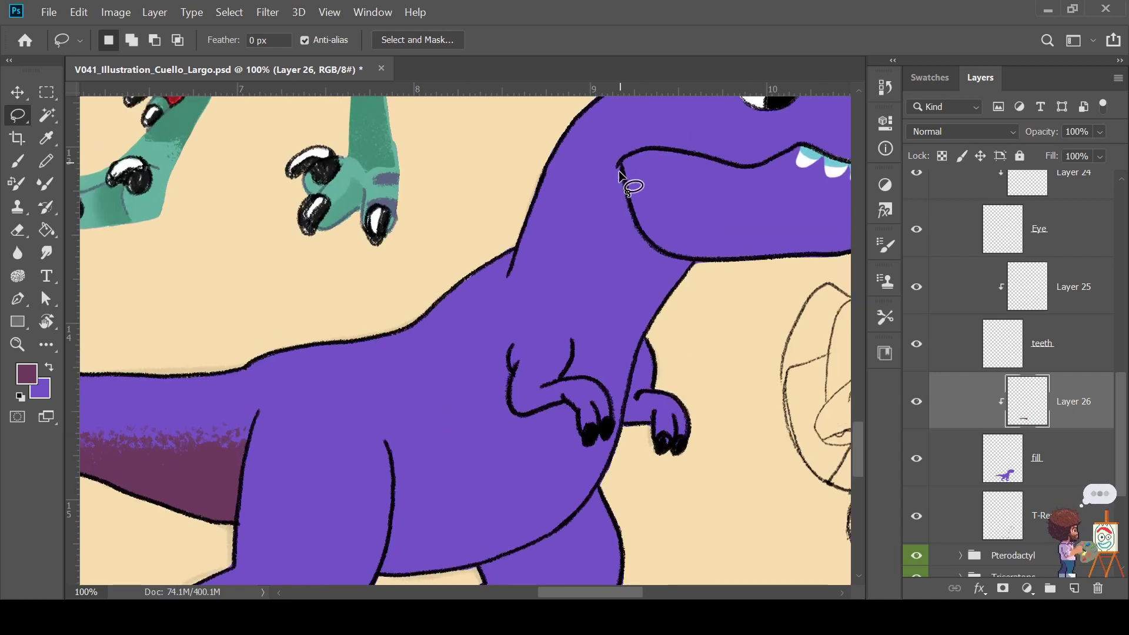
pyautogui.moveTo(729, 218); pyautogui.dragTo(650, 310)
pyautogui.moveTo(658, 250); pyautogui.dragTo(623, 167)
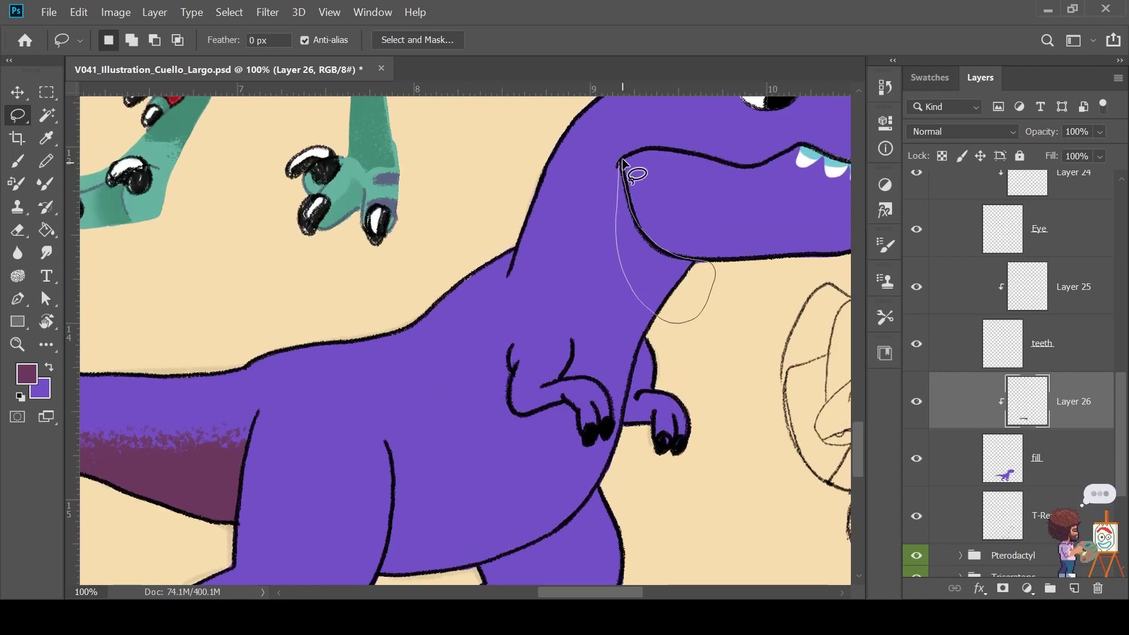
# Paint dark plum shading beneath the jaw, deselect, and zoom out to the whole T-Rex
pyautogui.press('b')
pyautogui.moveTo(667, 265); pyautogui.dragTo(724, 268)
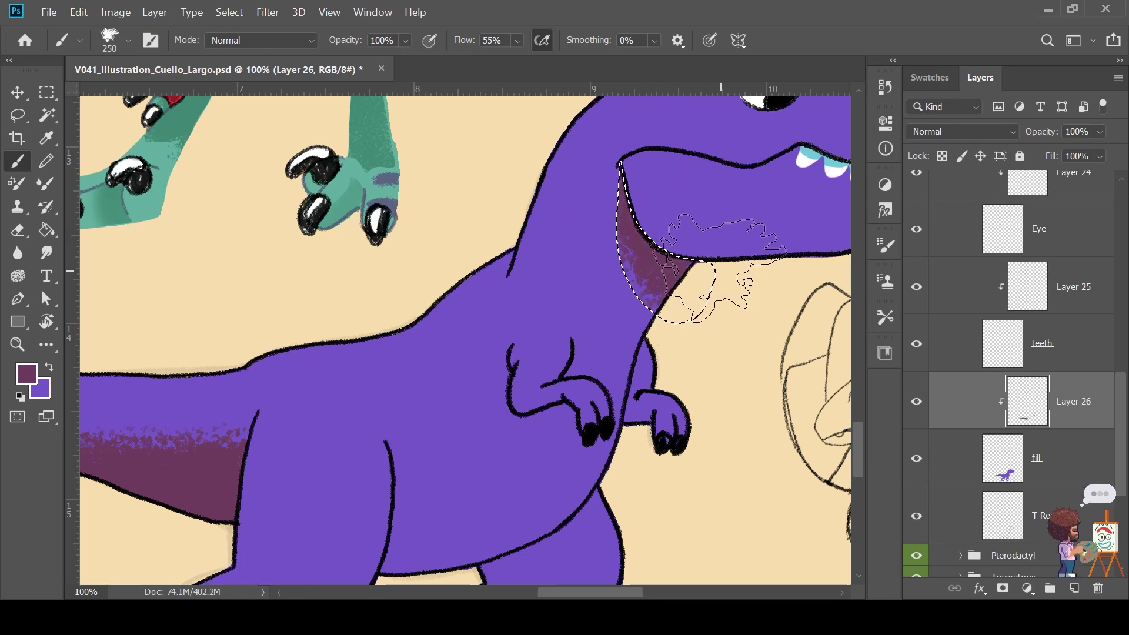
pyautogui.hotkey('ctrl', 'd')
pyautogui.press('z')
pyautogui.keyDown('alt'); pyautogui.click(673, 356); pyautogui.keyUp('alt')
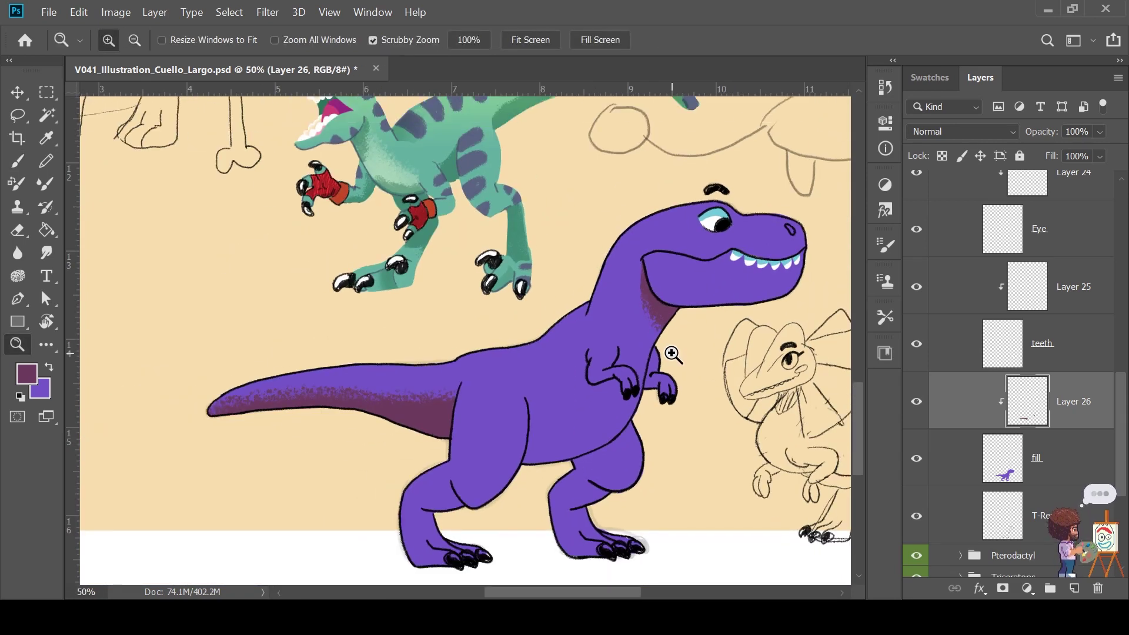
# Lasso the belly and arm area and paint dark plum shading across the belly
pyautogui.press('b')
pyautogui.press('z')
pyautogui.click(511, 323)
pyautogui.press('l')
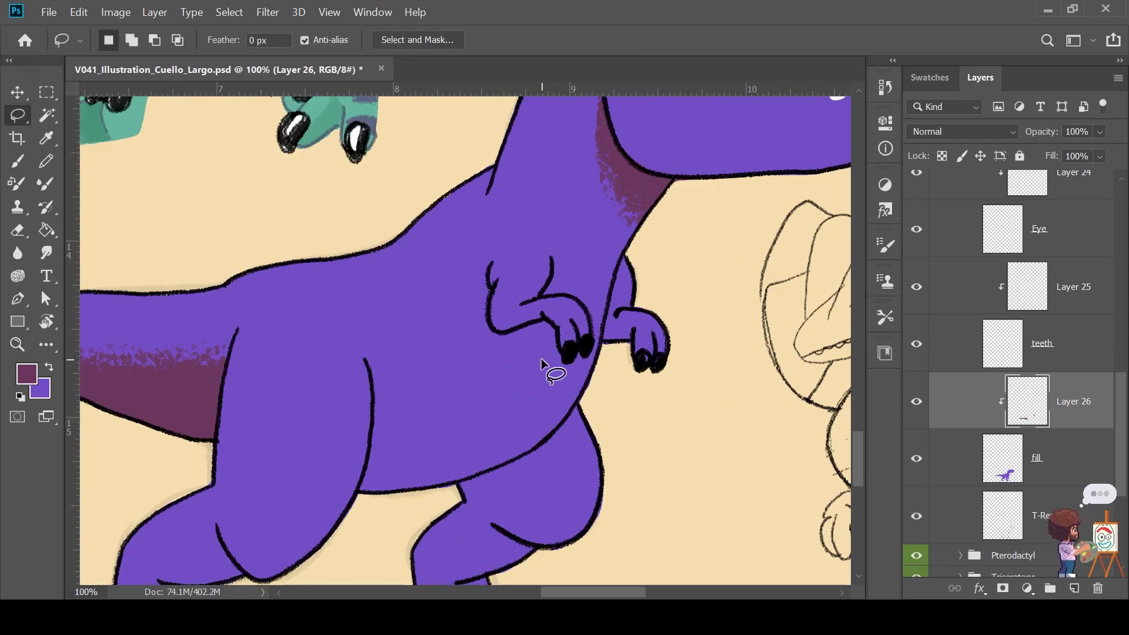
pyautogui.moveTo(372, 390); pyautogui.dragTo(358, 489)
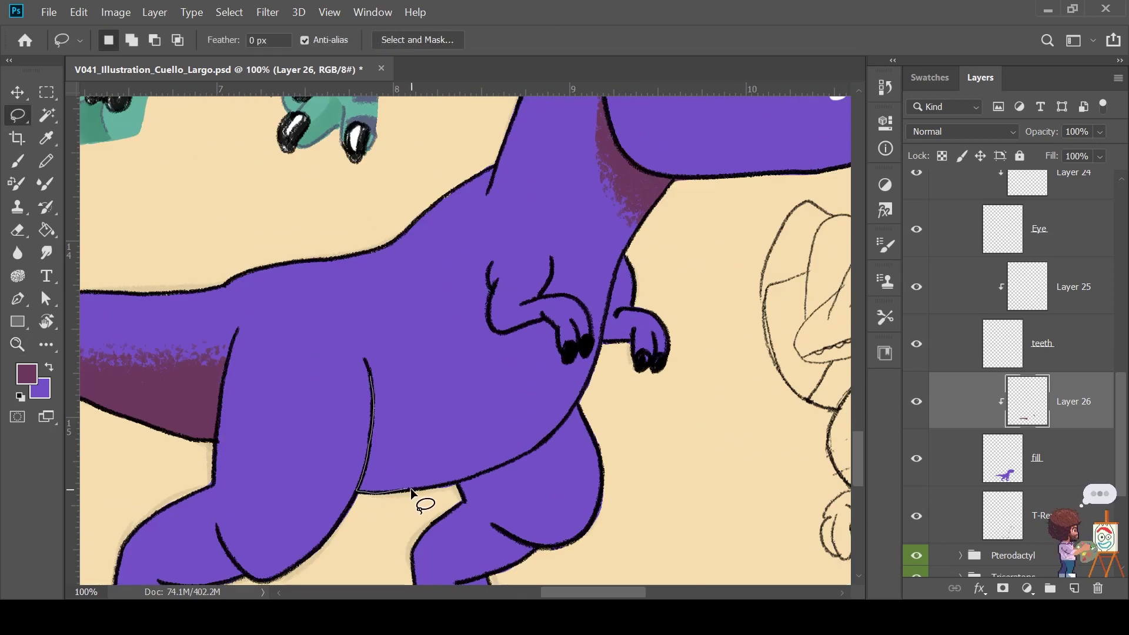
pyautogui.moveTo(472, 479); pyautogui.dragTo(546, 440)
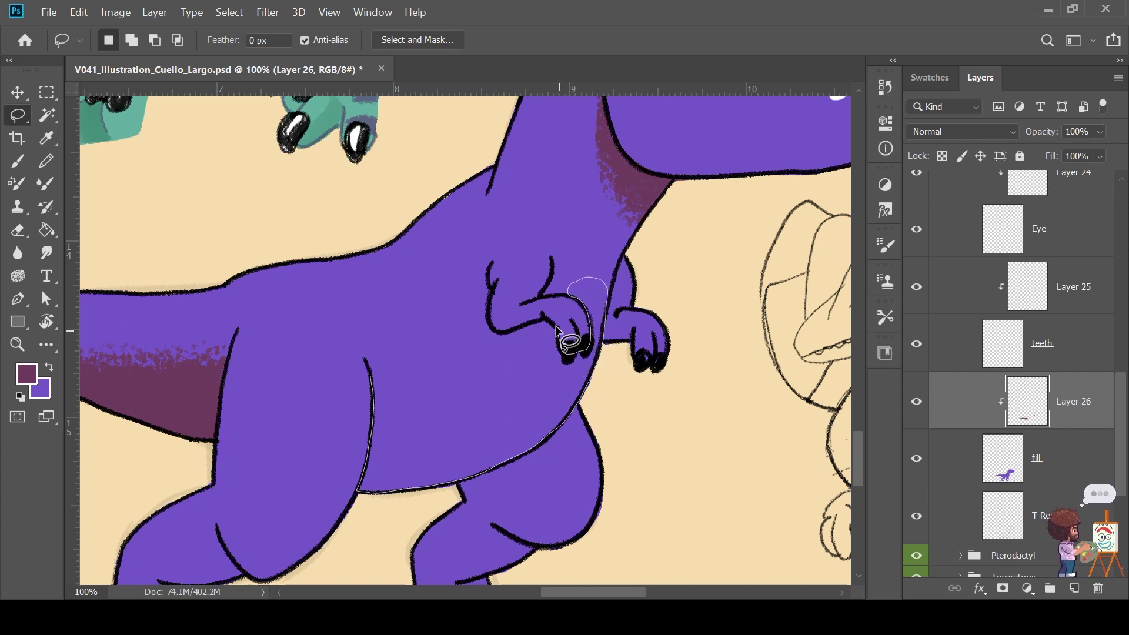
pyautogui.moveTo(454, 351); pyautogui.dragTo(384, 378)
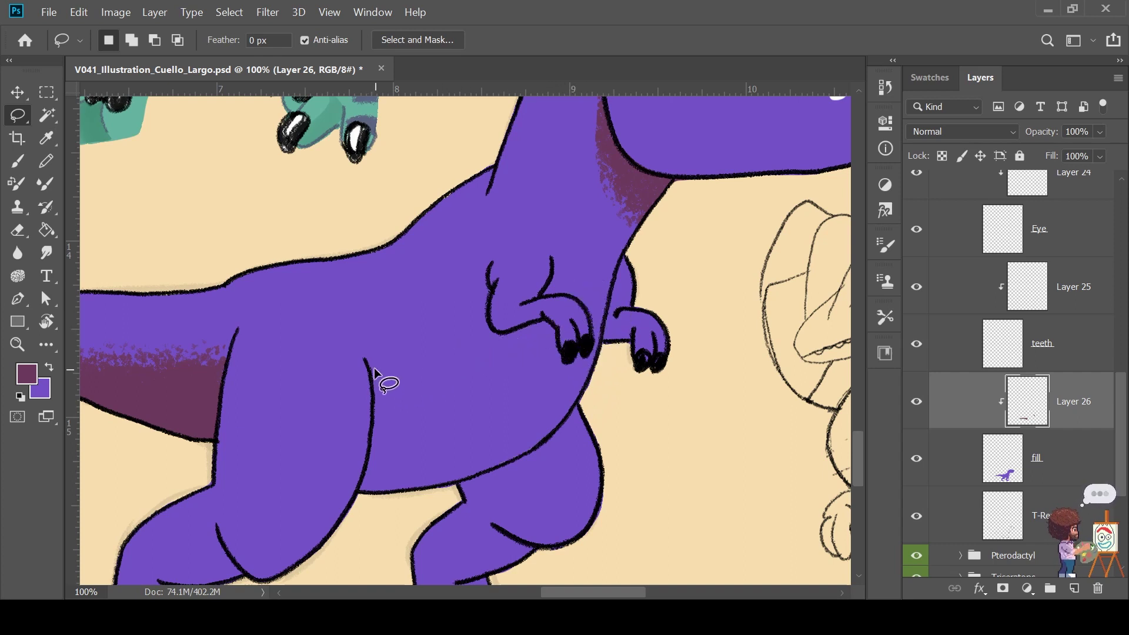
pyautogui.press('b')
pyautogui.hotkey('ctrl', 'h')
pyautogui.moveTo(588, 288)
pyautogui.mouseDown()
pyautogui.moveTo(574, 383)
pyautogui.moveTo(305, 459)
pyautogui.moveTo(416, 416)
pyautogui.moveTo(647, 358)
pyautogui.moveTo(515, 389)
pyautogui.mouseUp()
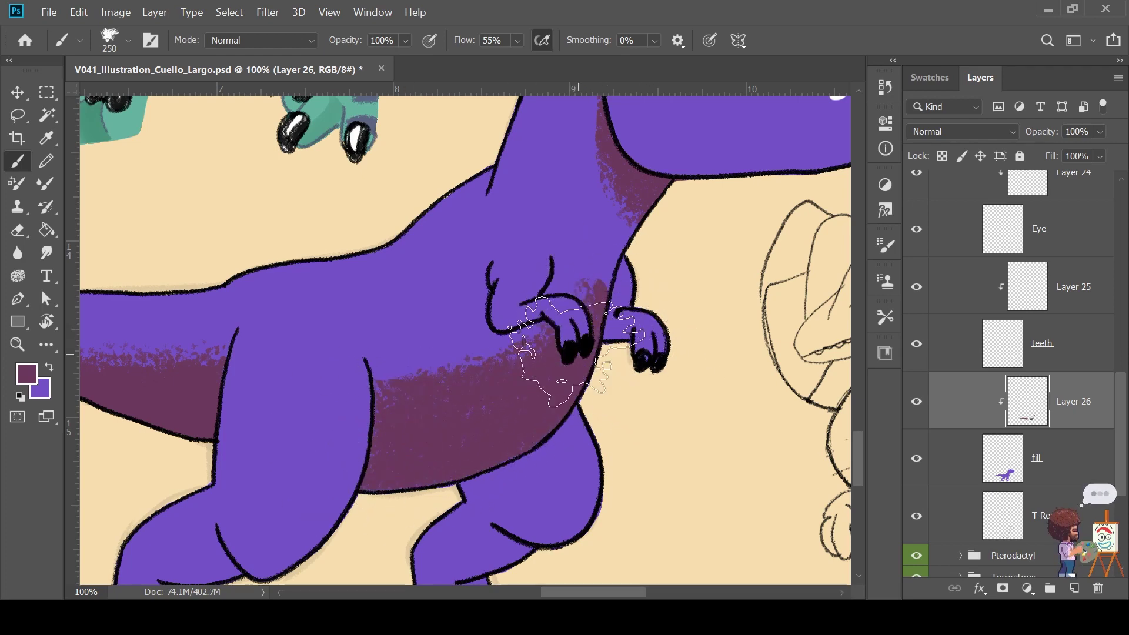
# Lasso the lower back leg and shade it darker
pyautogui.press('z')
pyautogui.keyDown('alt'); pyautogui.click(529, 433); pyautogui.keyUp('alt')
pyautogui.moveTo(529, 433)
pyautogui.mouseDown()
pyautogui.moveTo(576, 467)
pyautogui.moveTo(505, 471)
pyautogui.mouseUp()
pyautogui.press('b')
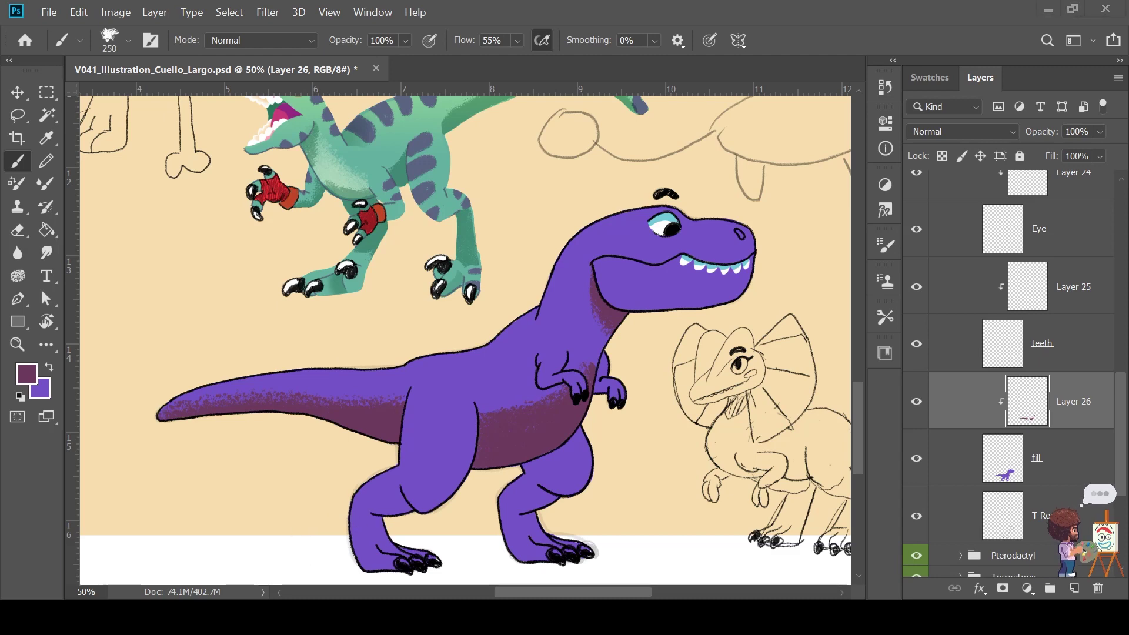
pyautogui.press('z')
pyautogui.click(461, 448)
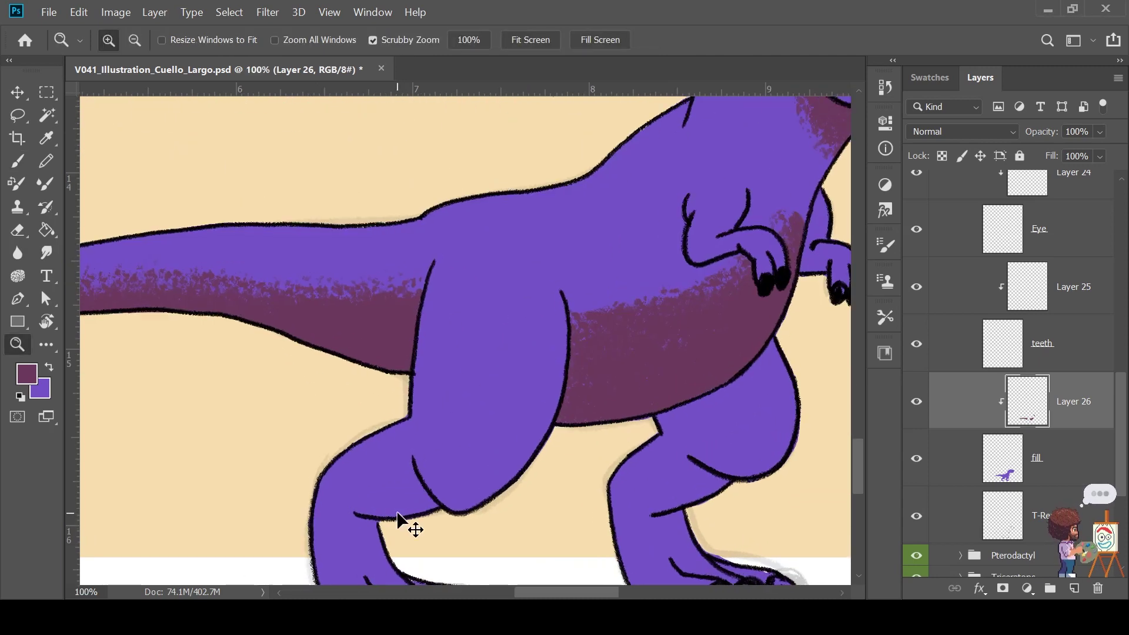
pyautogui.press('l')
pyautogui.moveTo(370, 498)
pyautogui.mouseDown()
pyautogui.moveTo(335, 511)
pyautogui.moveTo(387, 568)
pyautogui.mouseUp()
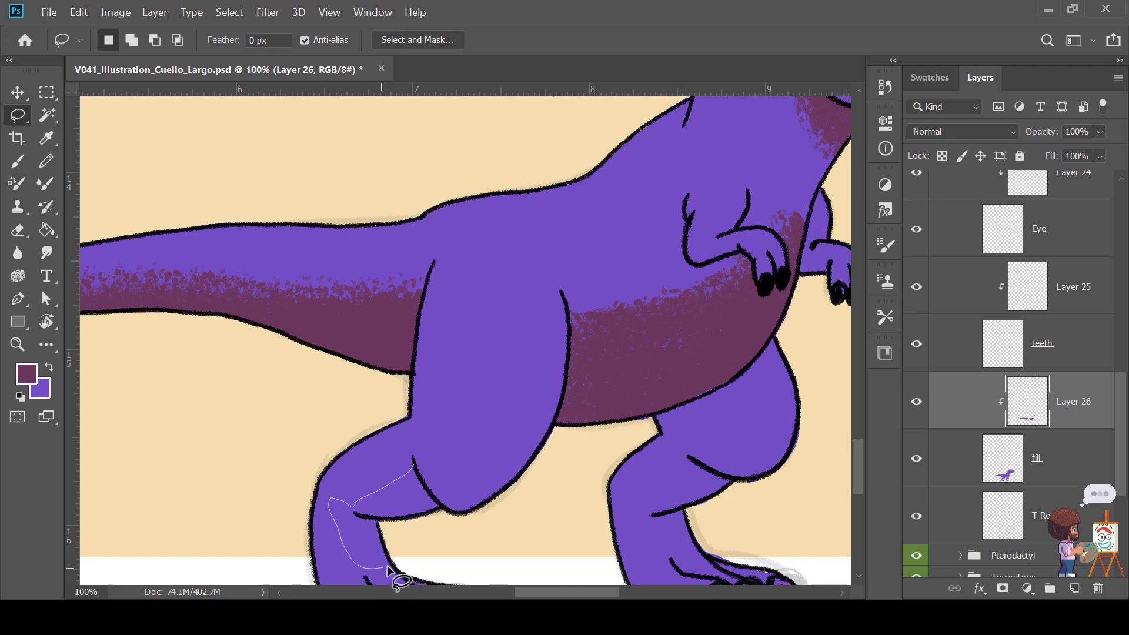
pyautogui.moveTo(435, 499); pyautogui.dragTo(424, 462)
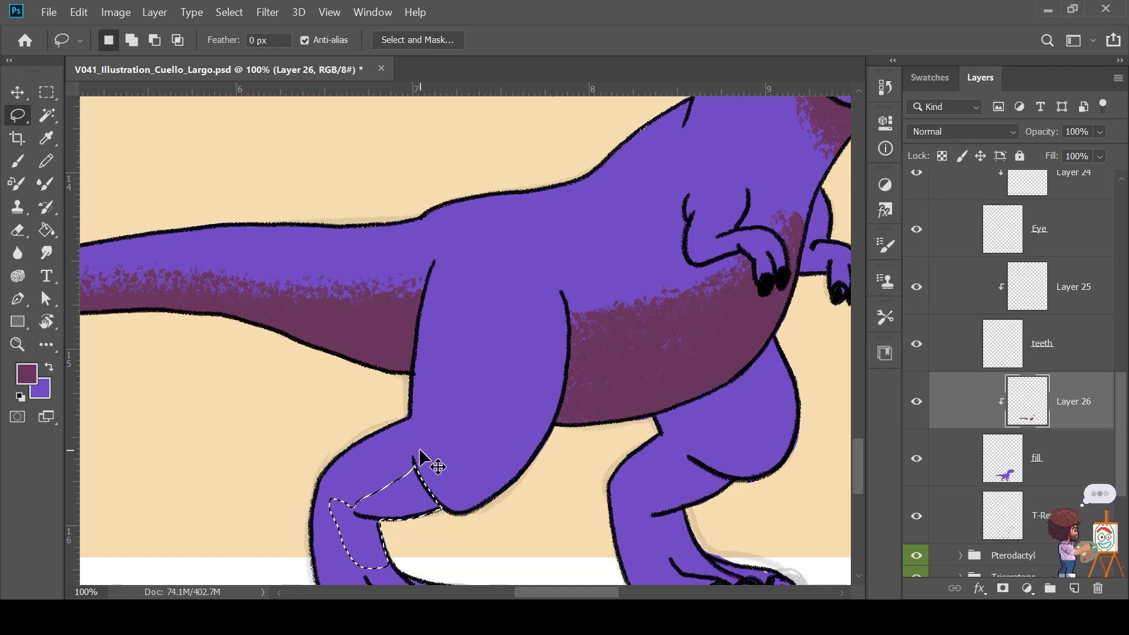
pyautogui.moveTo(522, 484); pyautogui.dragTo(505, 384)
pyautogui.press('b')
pyautogui.moveTo(391, 414); pyautogui.dragTo(341, 438)
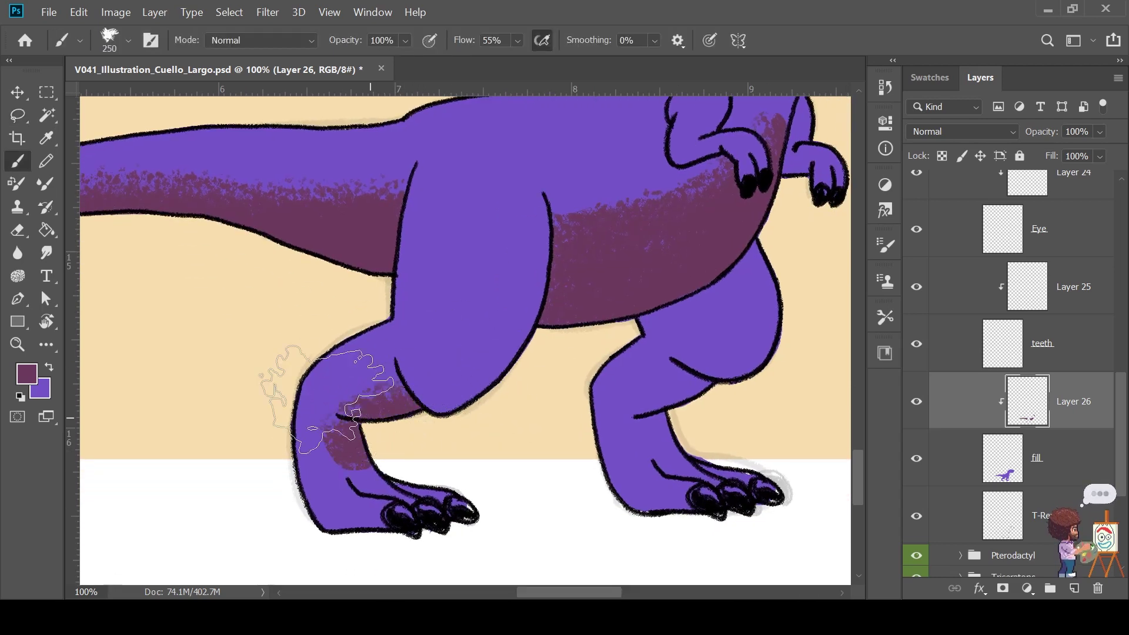
# Lasso the thigh and brush dark purple shading onto it
pyautogui.press('l')
pyautogui.moveTo(548, 276); pyautogui.dragTo(403, 359)
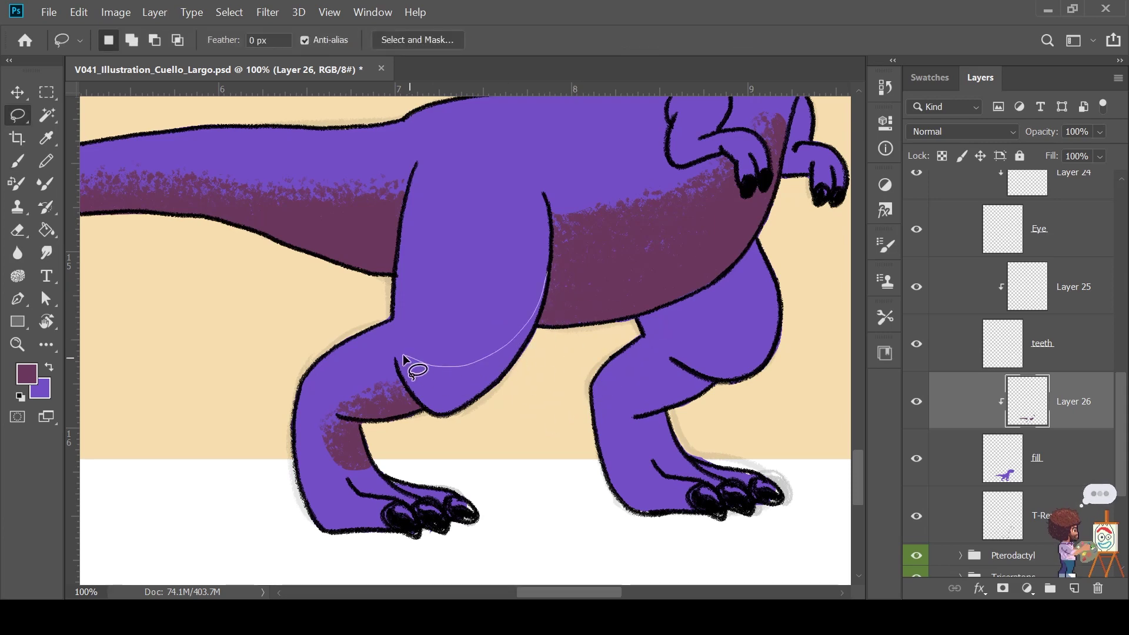
pyautogui.moveTo(426, 410); pyautogui.dragTo(553, 273)
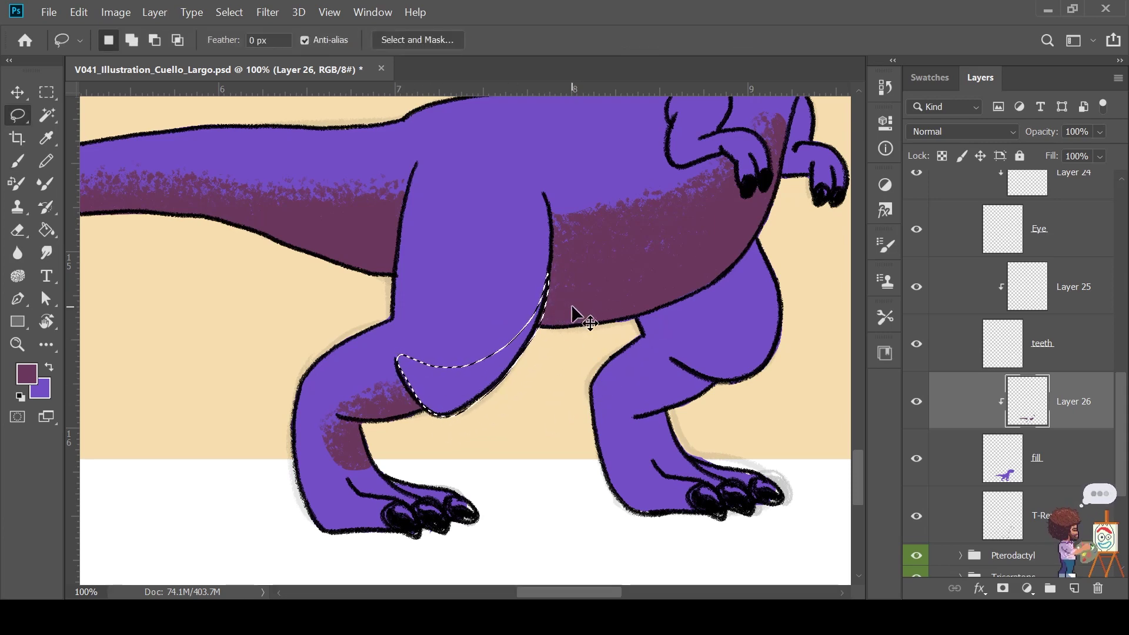
pyautogui.press('b')
pyautogui.moveTo(541, 333); pyautogui.dragTo(353, 376)
pyautogui.moveTo(518, 353); pyautogui.dragTo(416, 378)
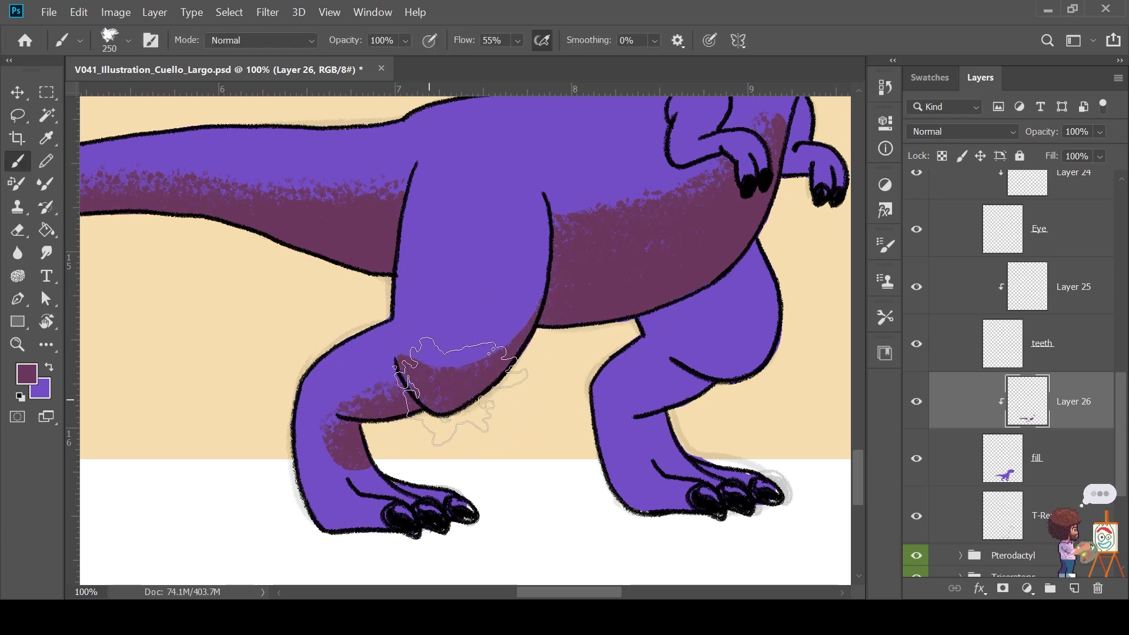
pyautogui.press('z')
pyautogui.keyDown('alt'); pyautogui.click(630, 388); pyautogui.keyUp('alt')
pyautogui.press('b')
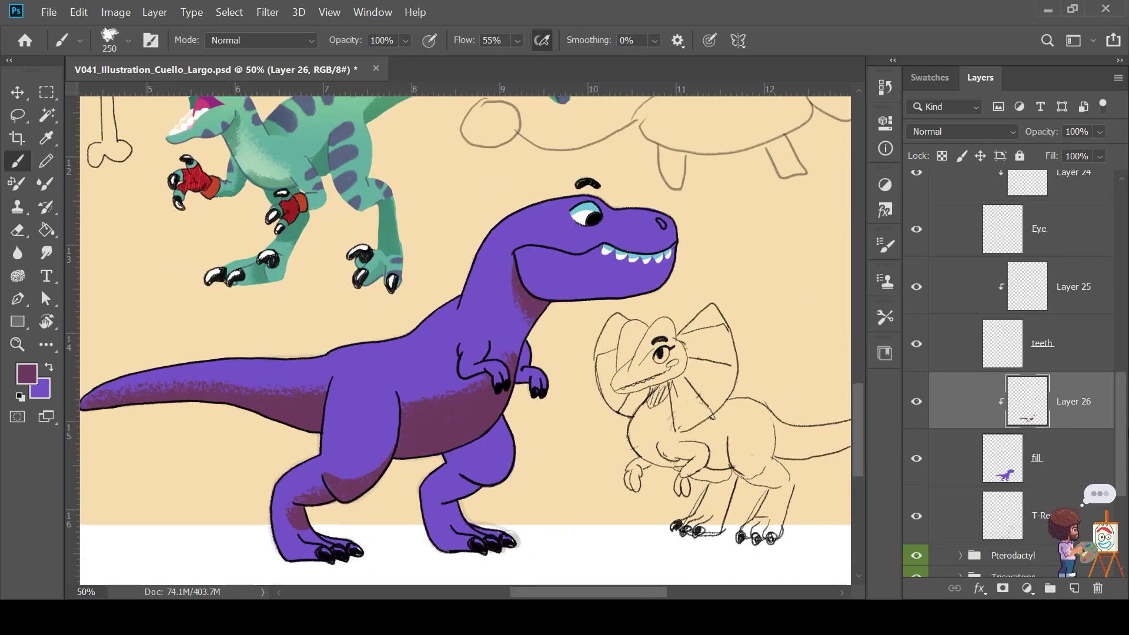
# Lasso the front leg's shin and paint dark shading inside the selection
pyautogui.press('z')
pyautogui.click(450, 457)
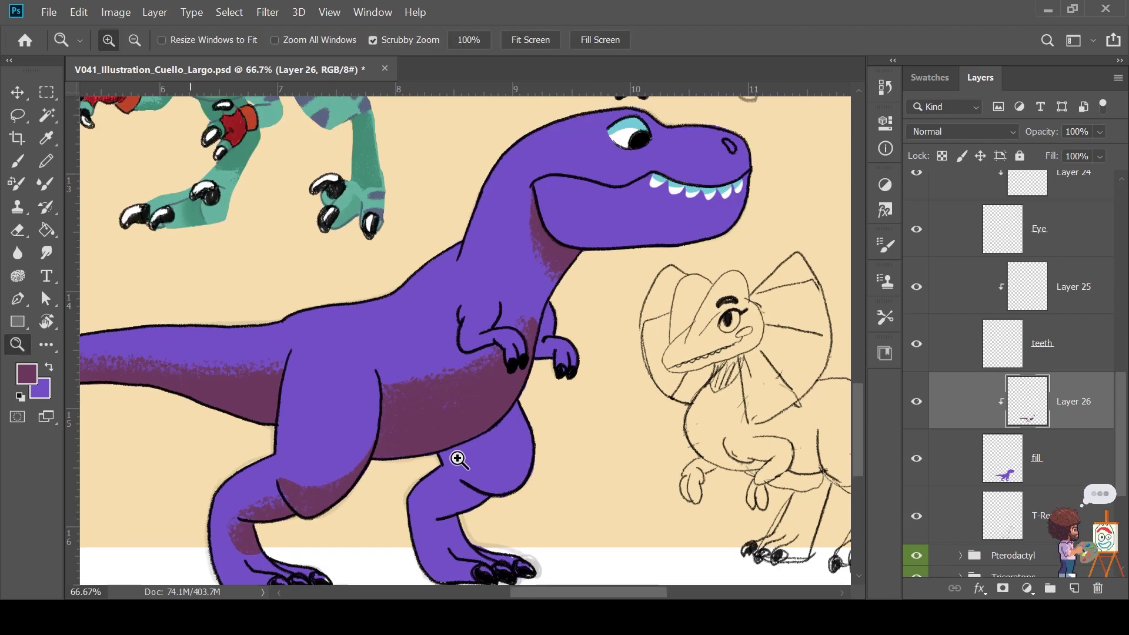
pyautogui.click(470, 515)
pyautogui.press('l')
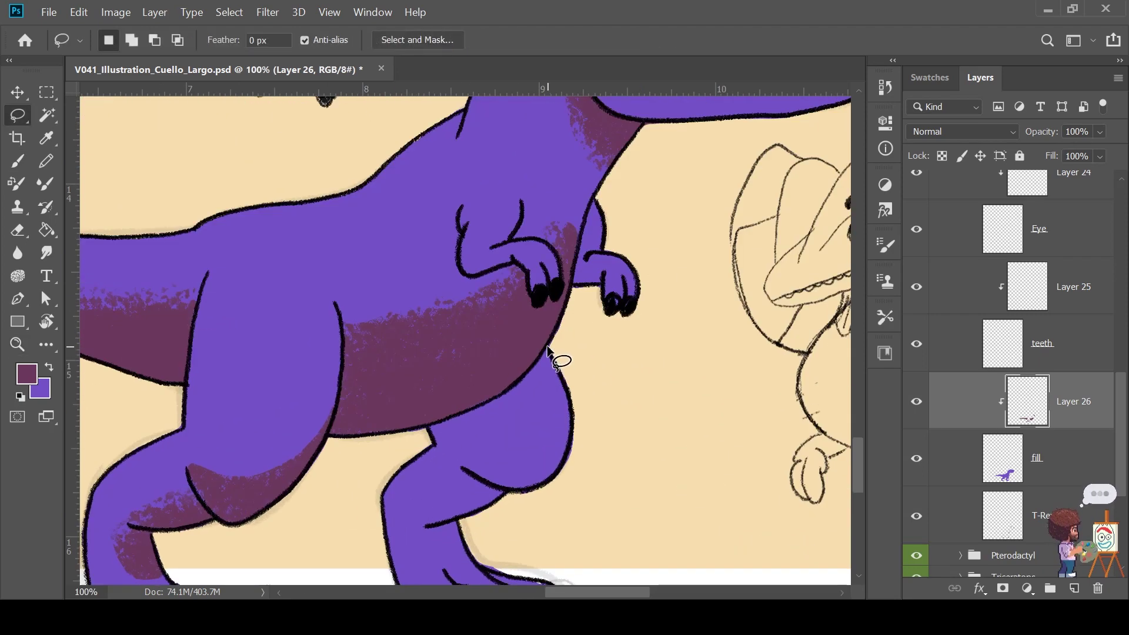
pyautogui.moveTo(547, 349); pyautogui.dragTo(521, 469)
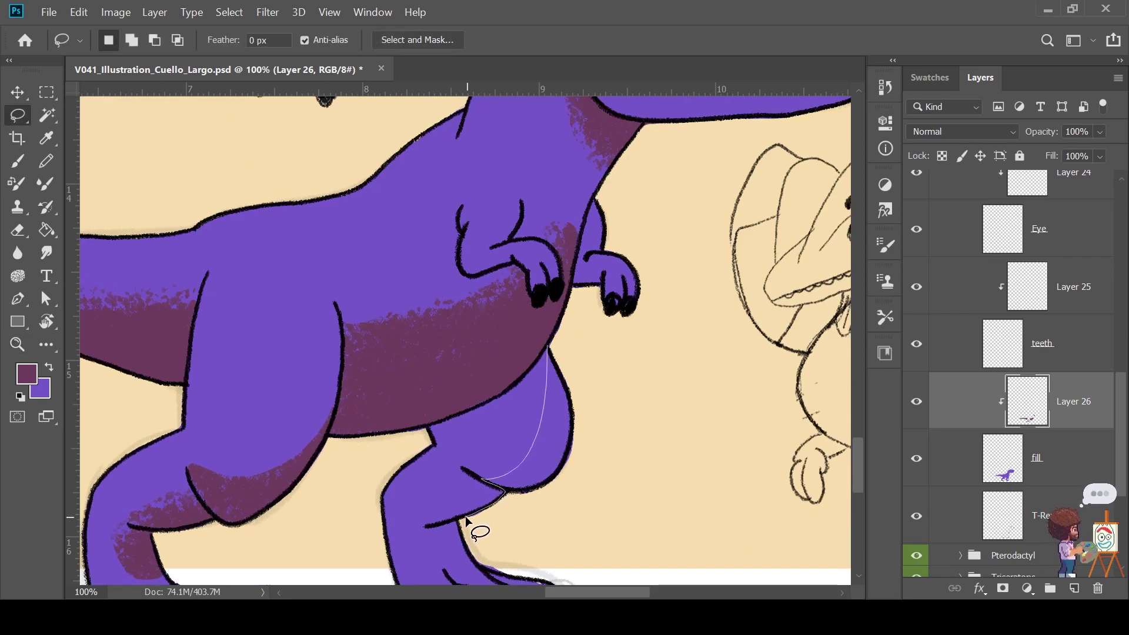
pyautogui.moveTo(474, 566)
pyautogui.mouseDown()
pyautogui.moveTo(406, 524)
pyautogui.moveTo(428, 528)
pyautogui.mouseUp()
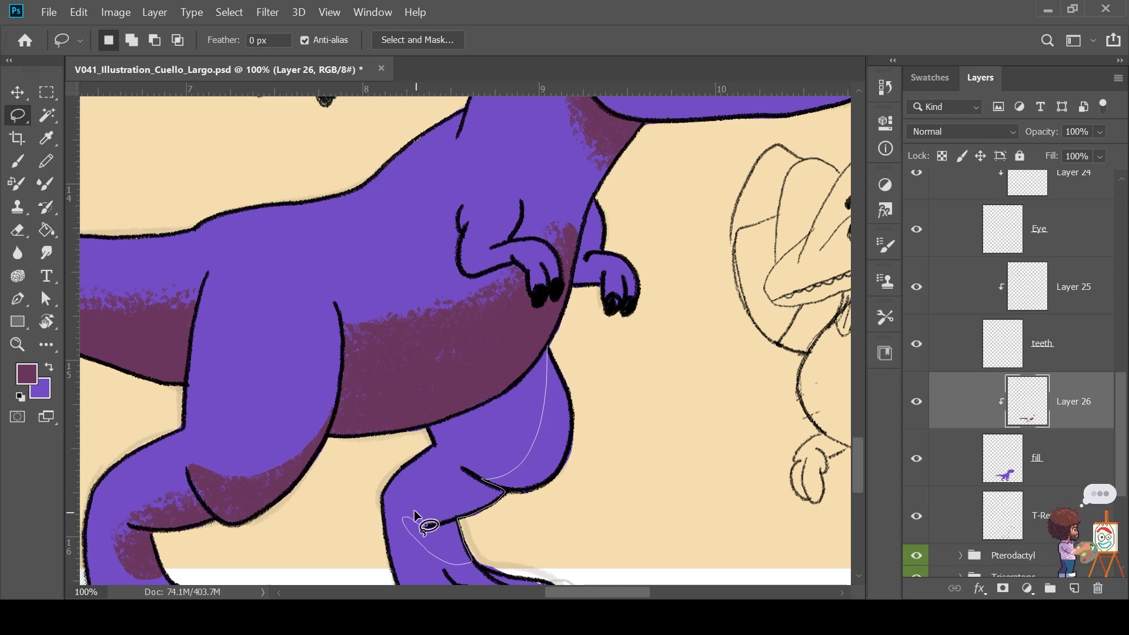
pyautogui.moveTo(439, 413)
pyautogui.mouseDown()
pyautogui.moveTo(547, 348)
pyautogui.moveTo(423, 505)
pyautogui.mouseUp()
pyautogui.press('b')
pyautogui.moveTo(505, 411); pyautogui.dragTo(446, 547)
pyautogui.moveTo(529, 377); pyautogui.dragTo(435, 470)
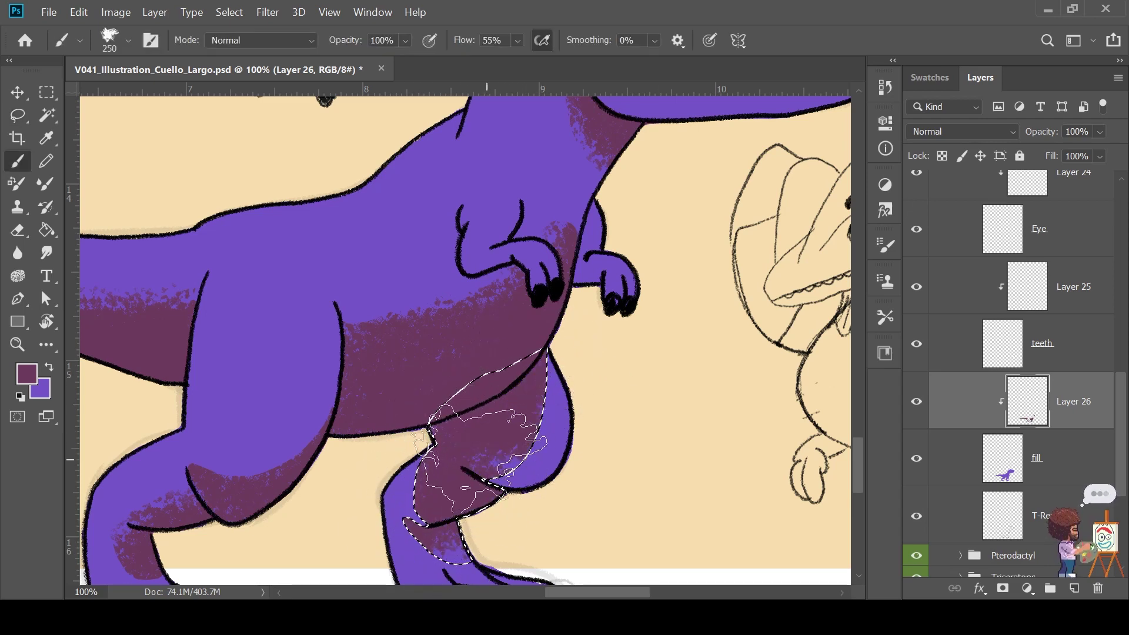
pyautogui.moveTo(446, 547); pyautogui.dragTo(450, 489)
# Deselect the shin and zoom in on the T-Rex's head
pyautogui.hotkey('ctrl', 'd')
pyautogui.press('z')
pyautogui.hotkey('ctrl', '-')
pyautogui.hotkey('ctrl', '-')
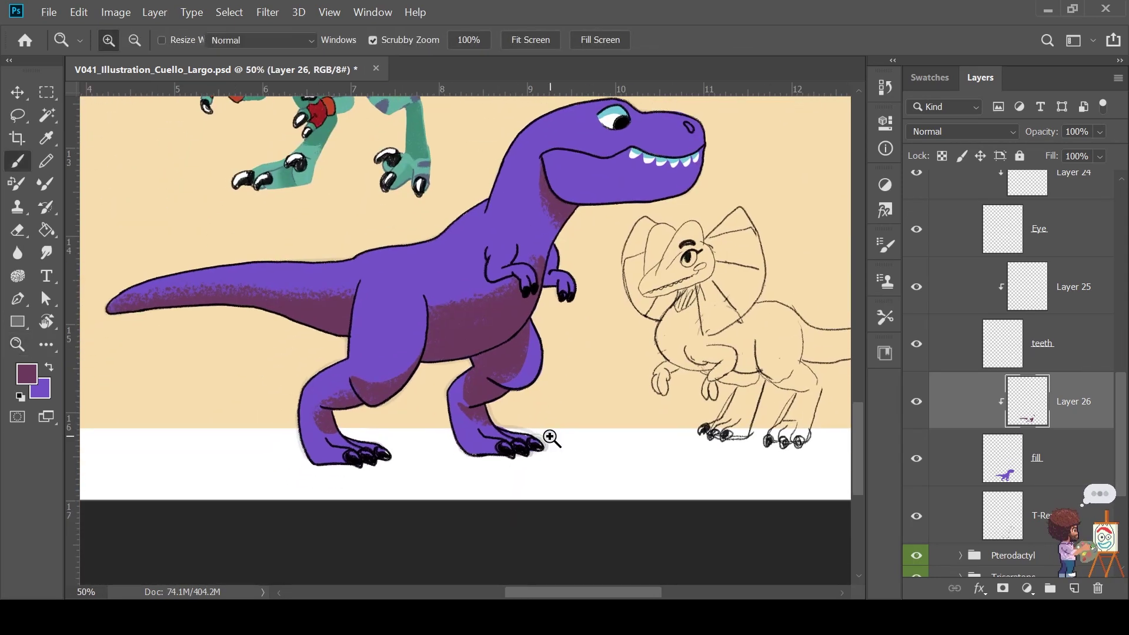
pyautogui.hotkey('ctrl', '+')
pyautogui.moveTo(564, 241); pyautogui.dragTo(423, 412)
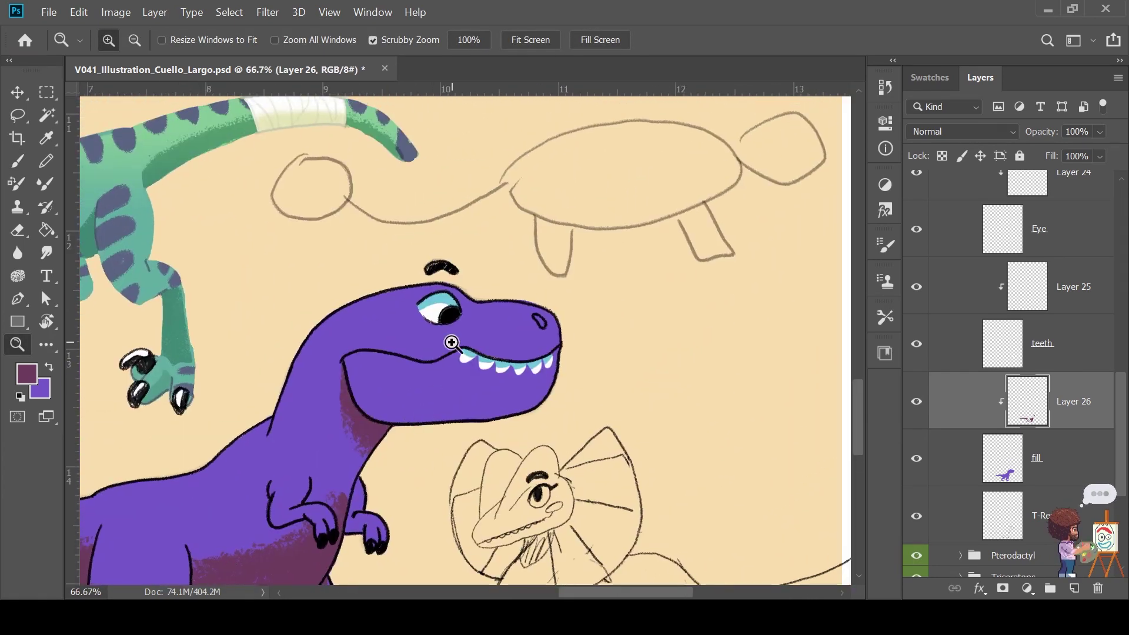
# Lasso along the lower jaw beneath the teeth and paint darker purple shading inside it
pyautogui.hotkey('ctrl', '+')
pyautogui.press('l')
pyautogui.moveTo(368, 370)
pyautogui.mouseDown()
pyautogui.moveTo(428, 408)
pyautogui.moveTo(516, 408)
pyautogui.moveTo(610, 385)
pyautogui.mouseUp()
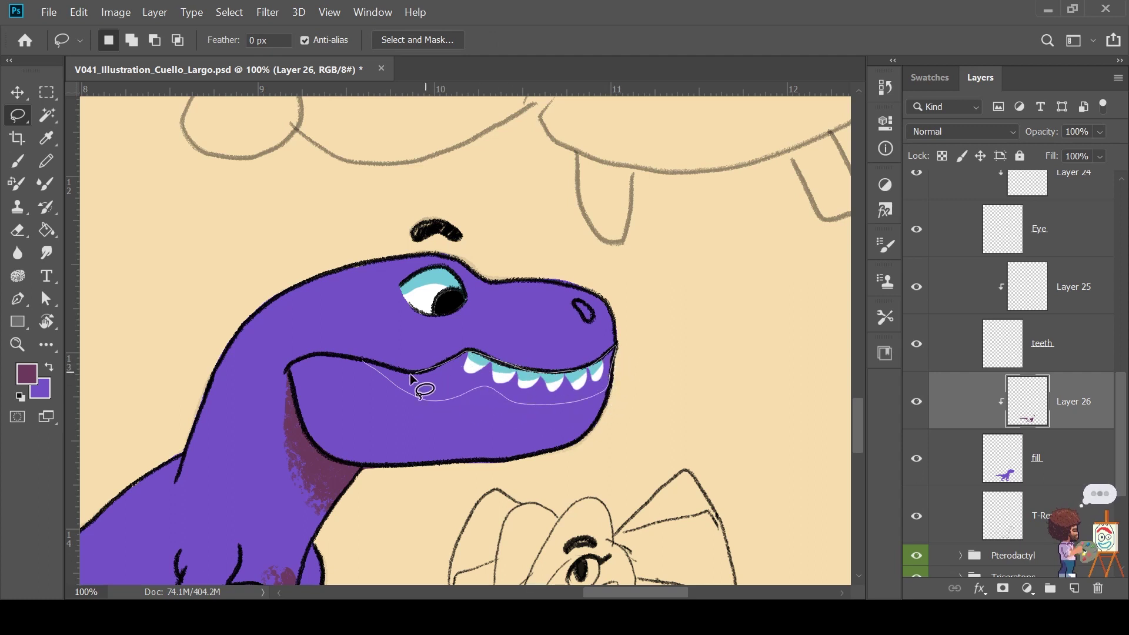
pyautogui.moveTo(411, 379)
pyautogui.mouseDown()
pyautogui.moveTo(377, 367)
pyautogui.moveTo(588, 379)
pyautogui.mouseUp()
pyautogui.press('b')
pyautogui.hotkey('ctrl', 'd')
pyautogui.keyDown('alt'); pyautogui.click(664, 385); pyautogui.keyUp('alt')
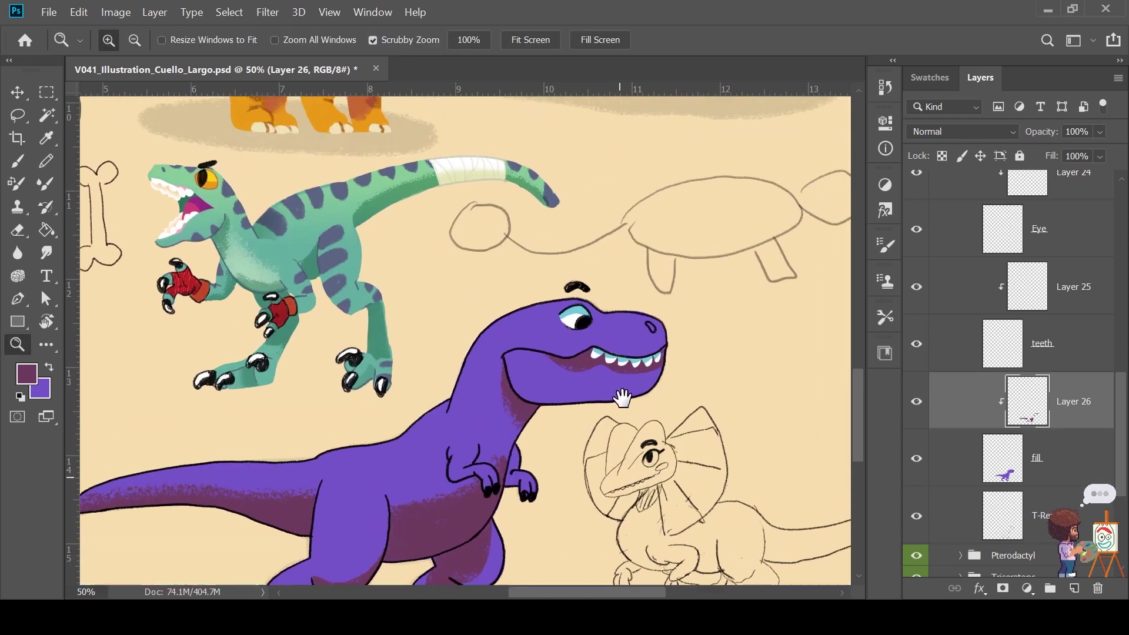
pyautogui.click(617, 391)
pyautogui.press('l')
pyautogui.moveTo(652, 388); pyautogui.dragTo(735, 350)
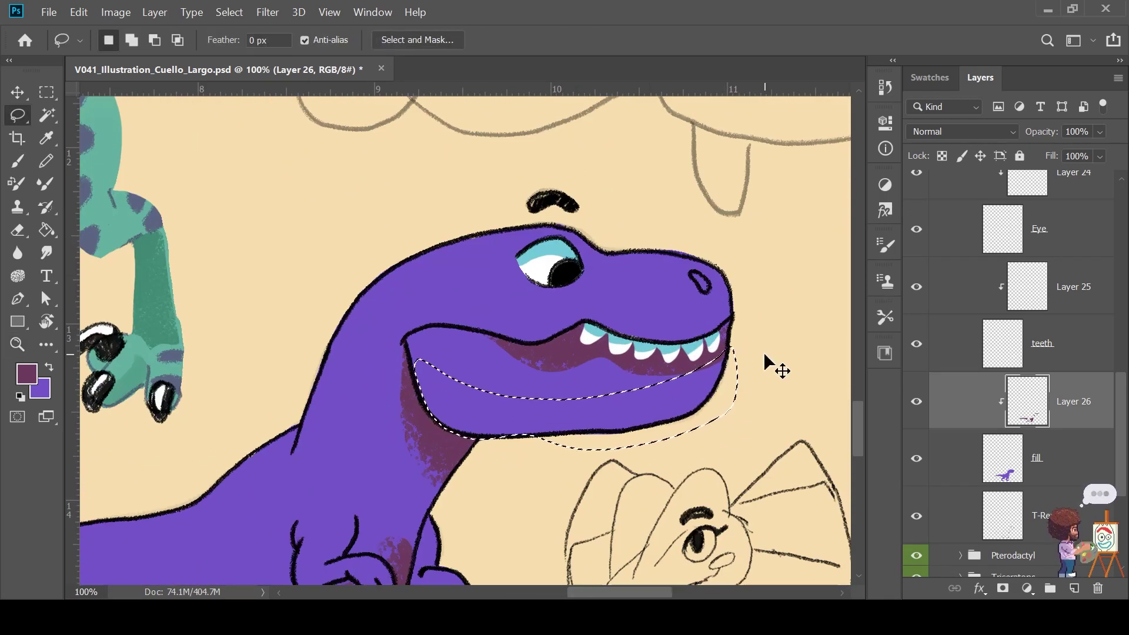
pyautogui.press('b')
pyautogui.moveTo(629, 435)
pyautogui.mouseDown()
pyautogui.moveTo(347, 312)
pyautogui.moveTo(270, 320)
pyautogui.mouseUp()
# On the T-Rex Sketch layer, erase the back end of the mouth line
pyautogui.press('z')
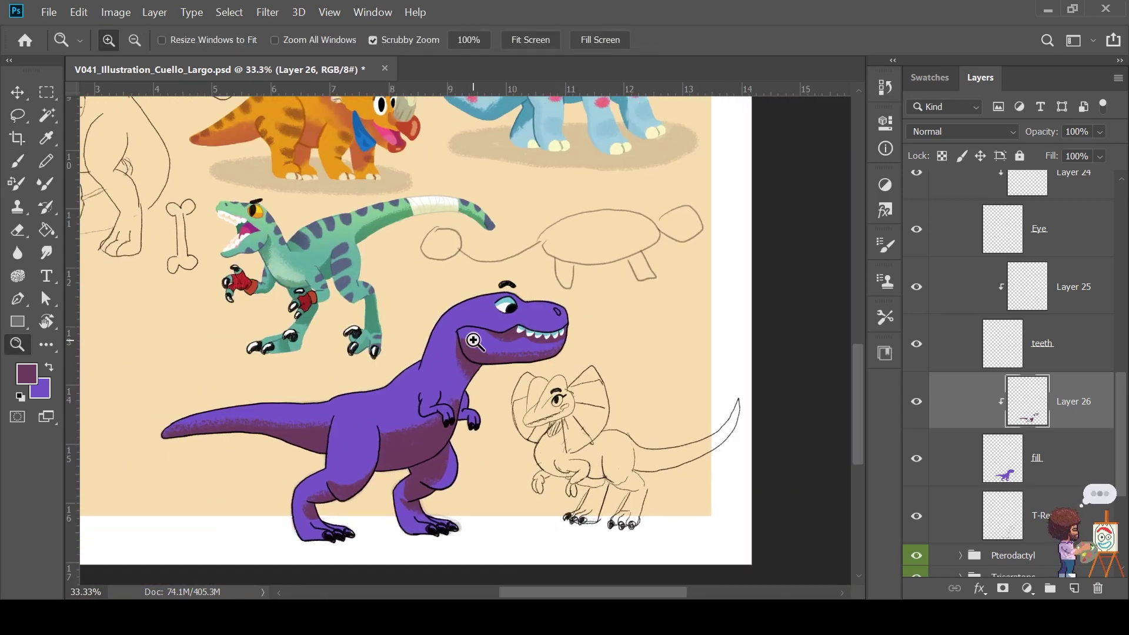
pyautogui.click(464, 335)
pyautogui.scroll(2, 1068, 461)
pyautogui.scroll(1, 1068, 461)
pyautogui.click(1029, 262)
pyautogui.doubleClick(459, 336)
pyautogui.press('e')
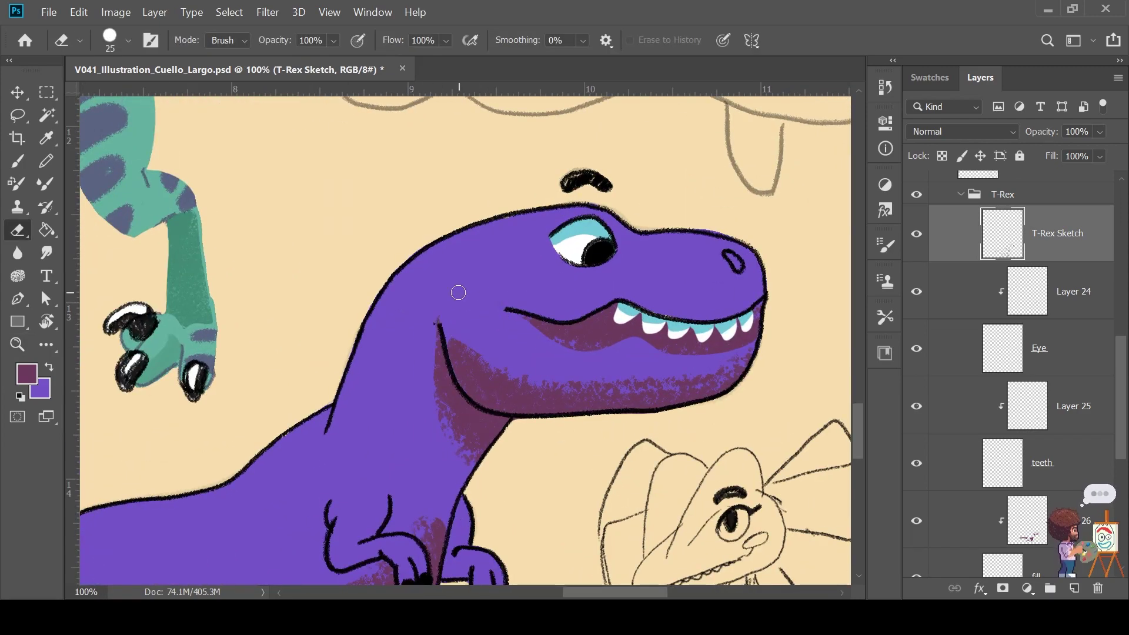
pyautogui.press('z')
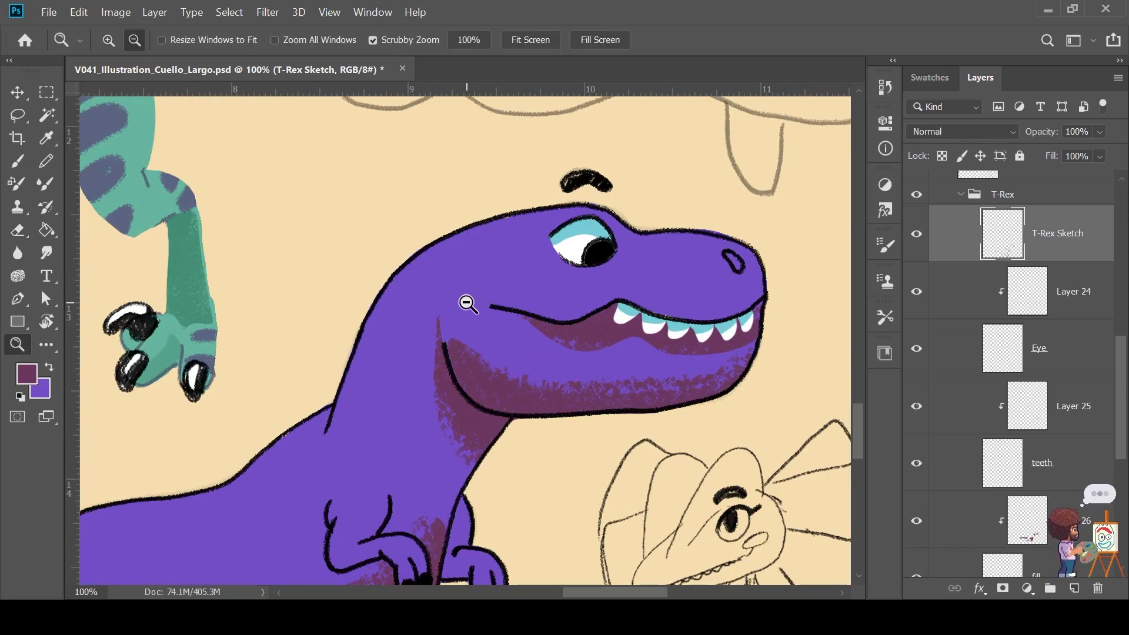
pyautogui.moveTo(466, 297); pyautogui.dragTo(582, 373)
# Add a new layer above Layer 26 and brush eyedropped brown over the T-Rex's underside
pyautogui.press('v')
pyautogui.click(510, 377)
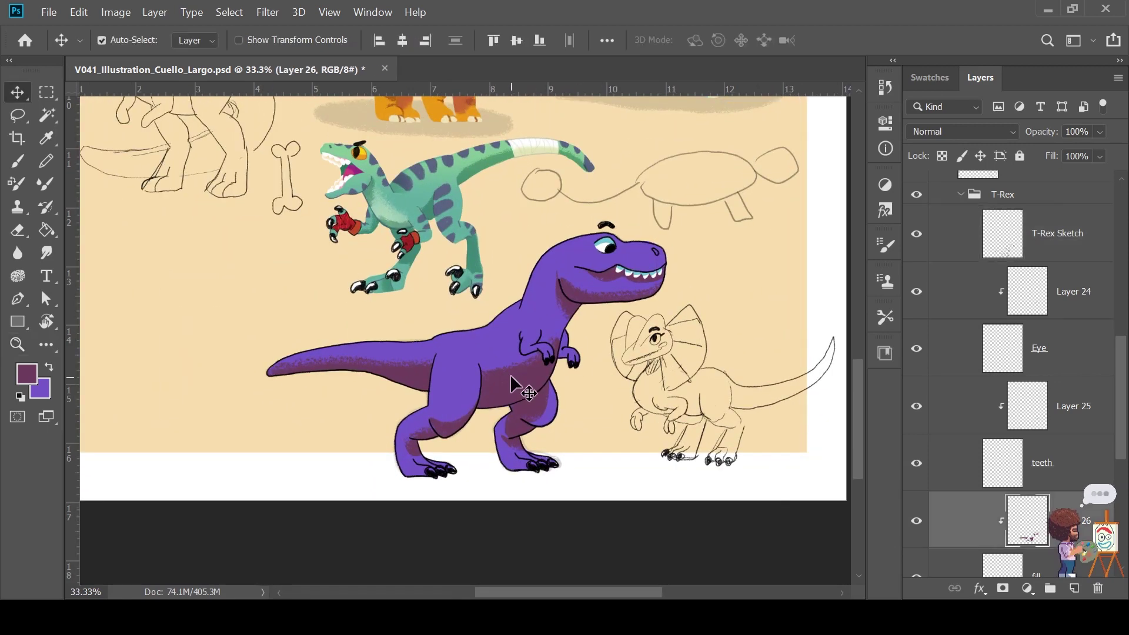
pyautogui.keyDown('alt'); pyautogui.click(999, 537); pyautogui.keyUp('alt')
pyautogui.click(1074, 588)
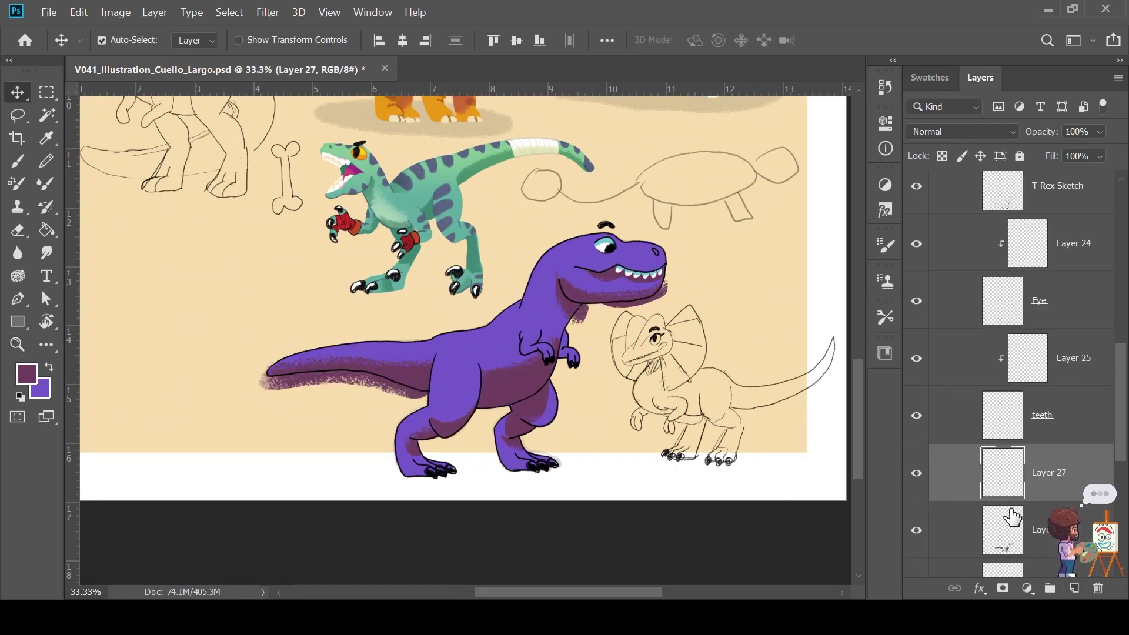
pyautogui.press('i')
pyautogui.click(407, 367)
pyautogui.press('b')
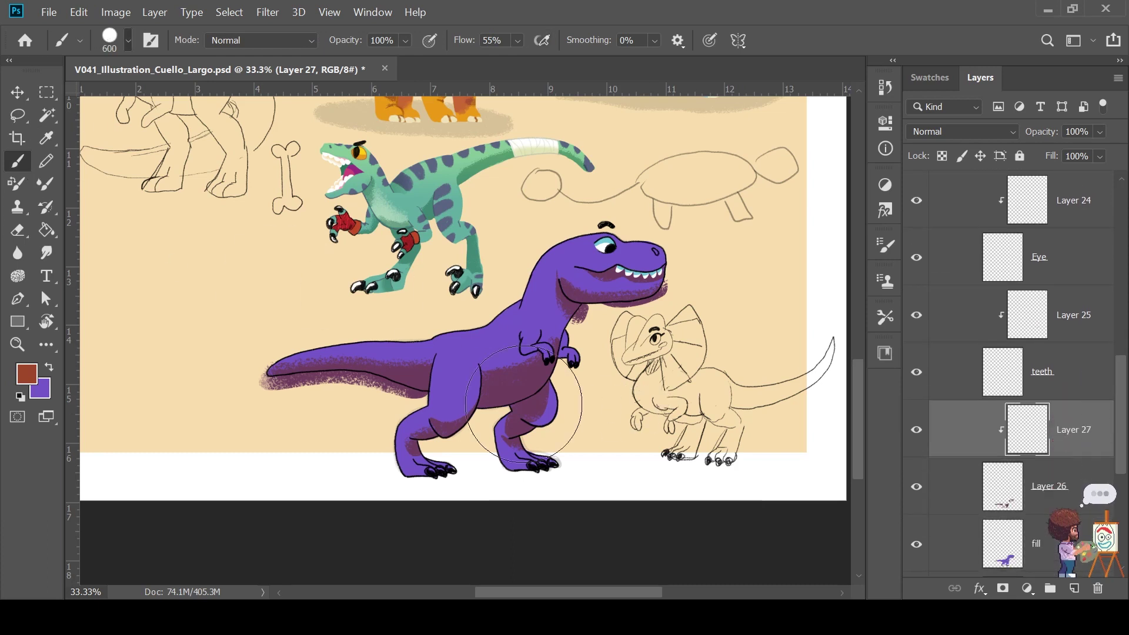
pyautogui.moveTo(658, 288)
pyautogui.mouseDown()
pyautogui.moveTo(558, 329)
pyautogui.moveTo(423, 435)
pyautogui.moveTo(265, 376)
pyautogui.mouseUp()
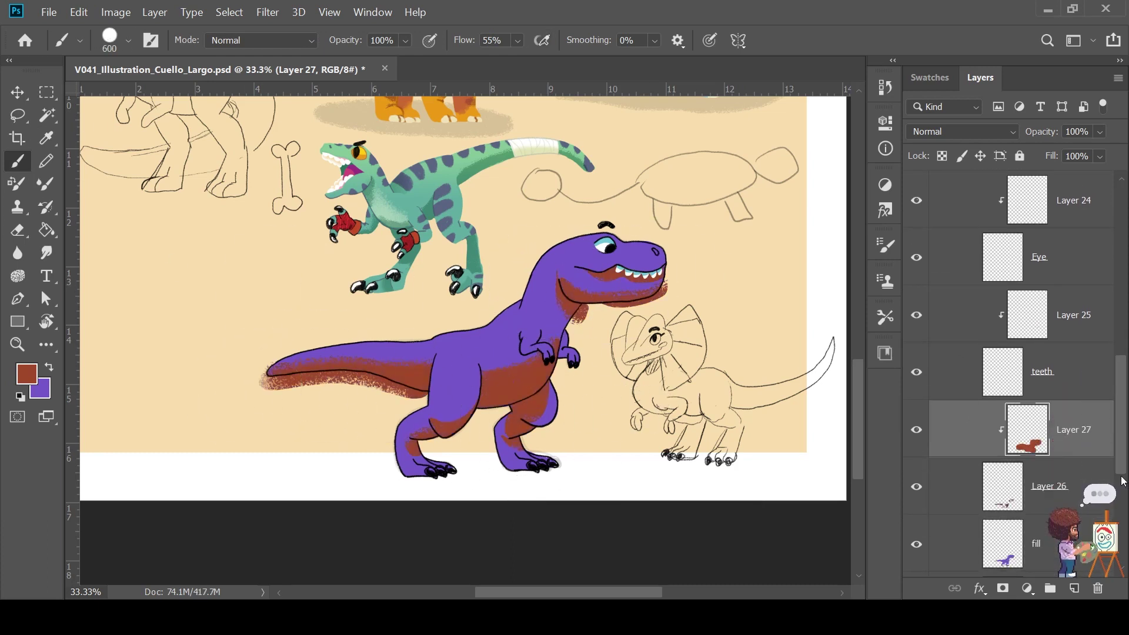
# Try merging the brown layer into Layer 26, undo it, and discard the brown shading
pyautogui.keyDown('shift'); pyautogui.click(1072, 492); pyautogui.keyUp('shift')
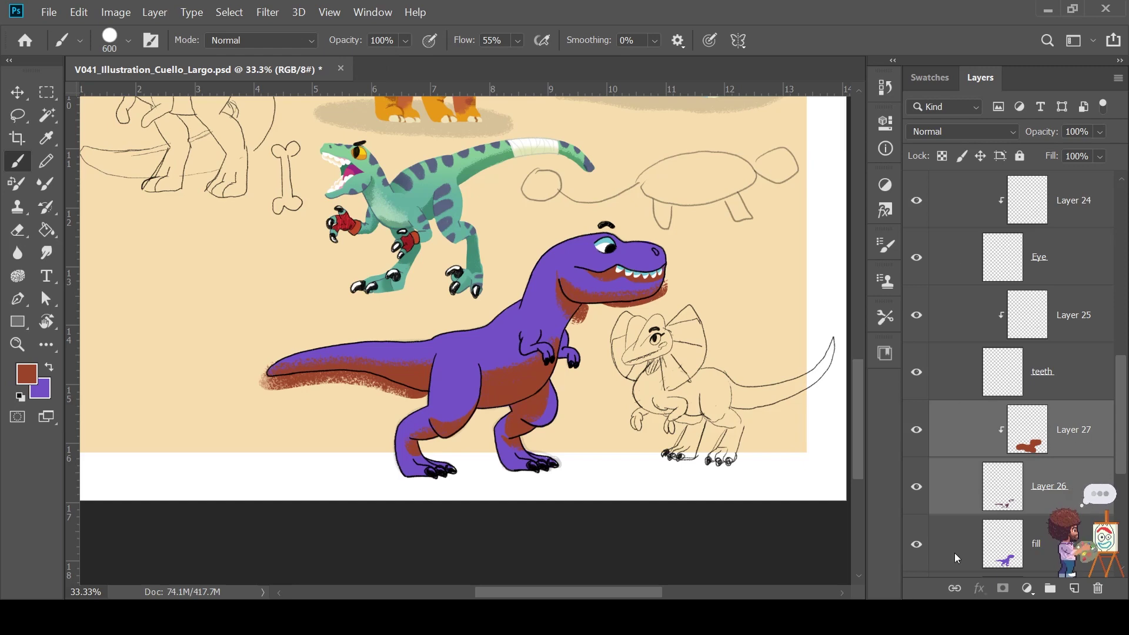
pyautogui.hotkey('ctrl', 'e')
pyautogui.hotkey('ctrl', 'z')
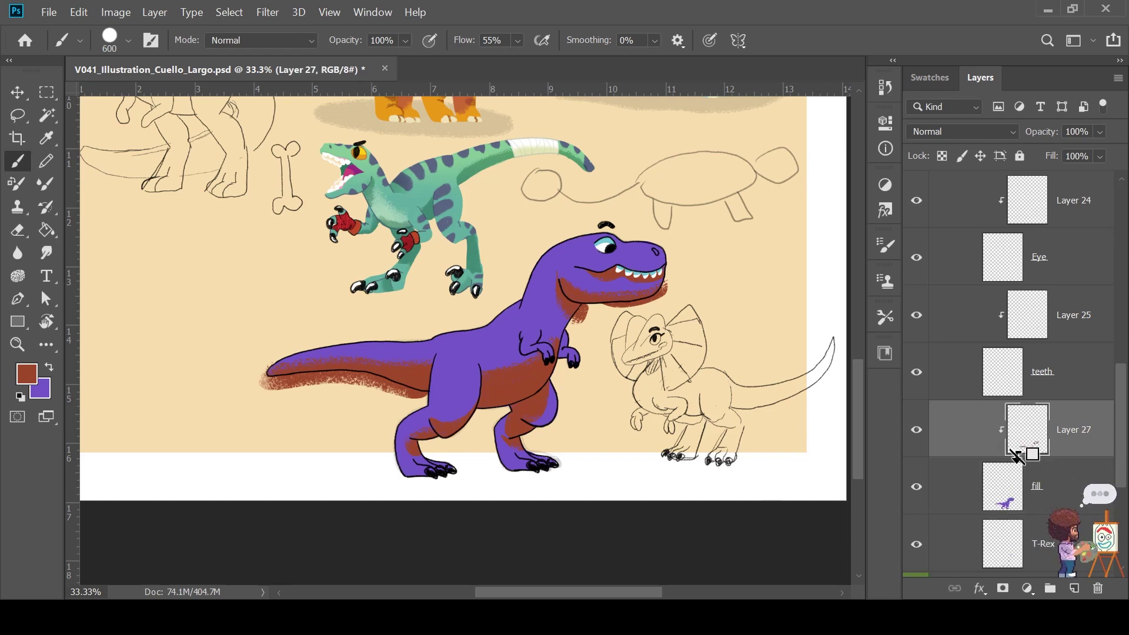
pyautogui.press('z')
pyautogui.click(638, 312)
pyautogui.hotkey('ctrl', 'e')
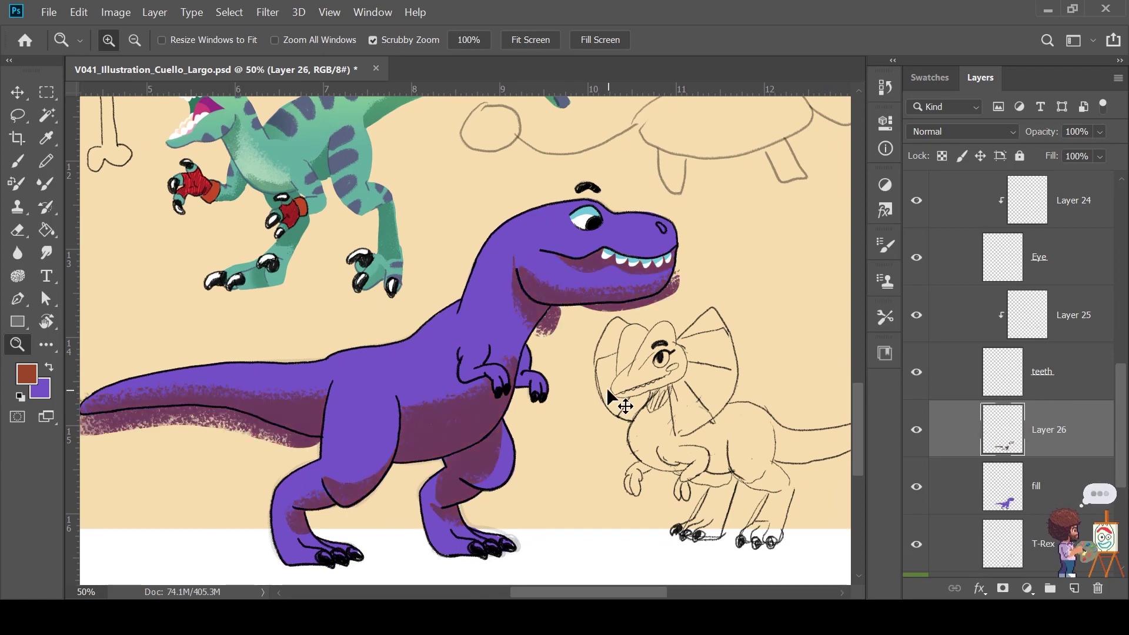
# Add a fresh empty layer clipped above Layer 26
pyautogui.scroll(2, 582, 370)
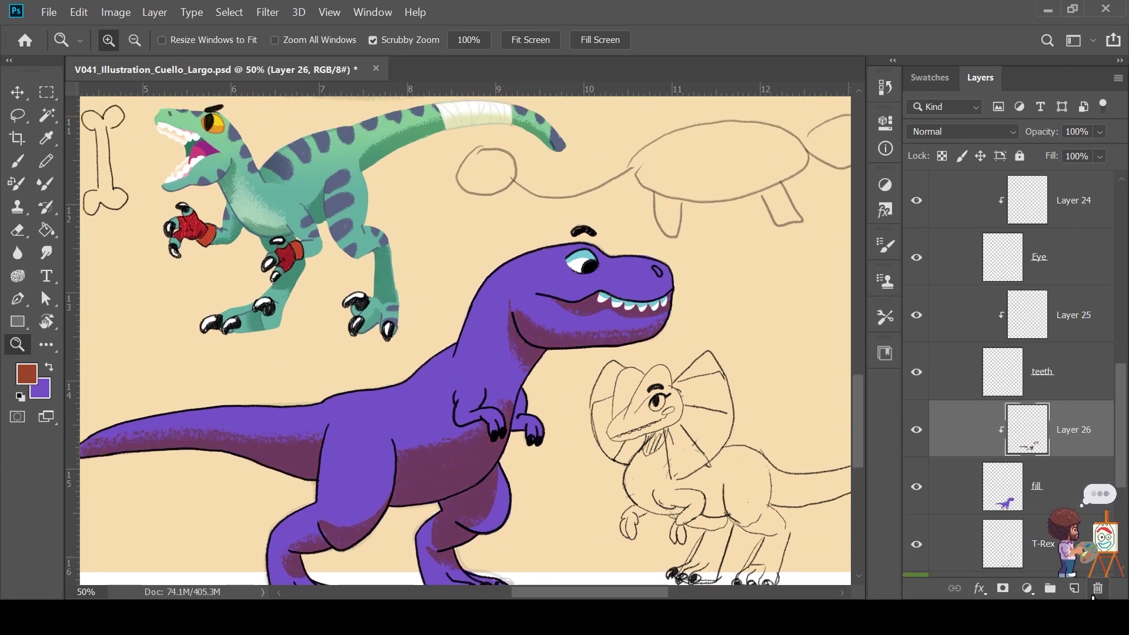
pyautogui.click(1075, 588)
pyautogui.hotkey('ctrl', '-')
pyautogui.press('b')
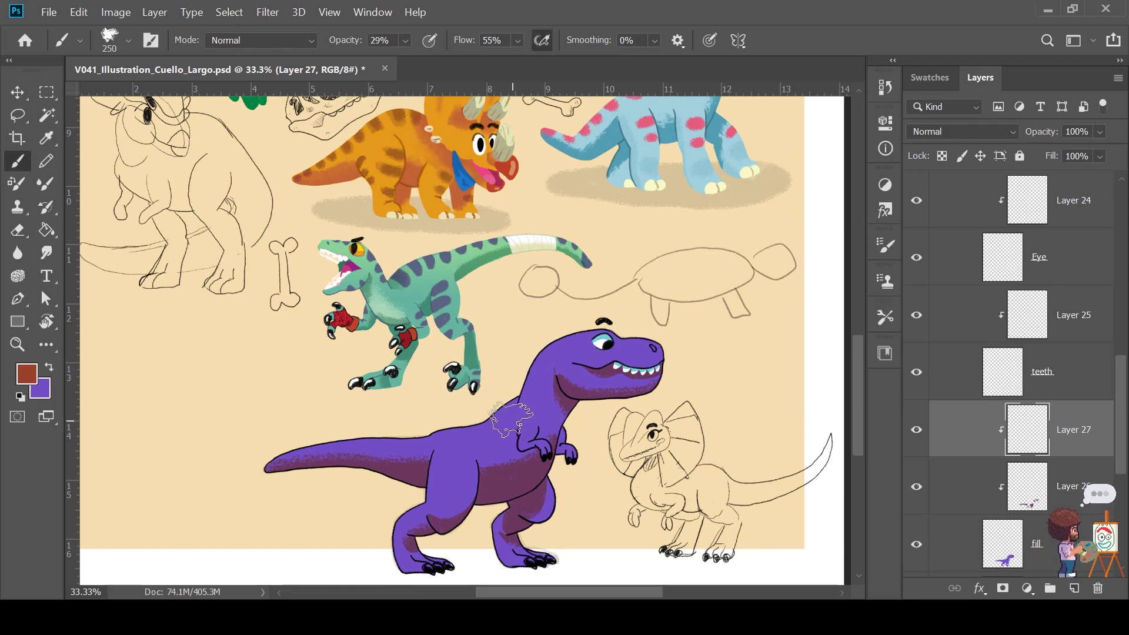
pyautogui.keyDown('ctrl'); pyautogui.click(465, 429); pyautogui.keyUp('ctrl')
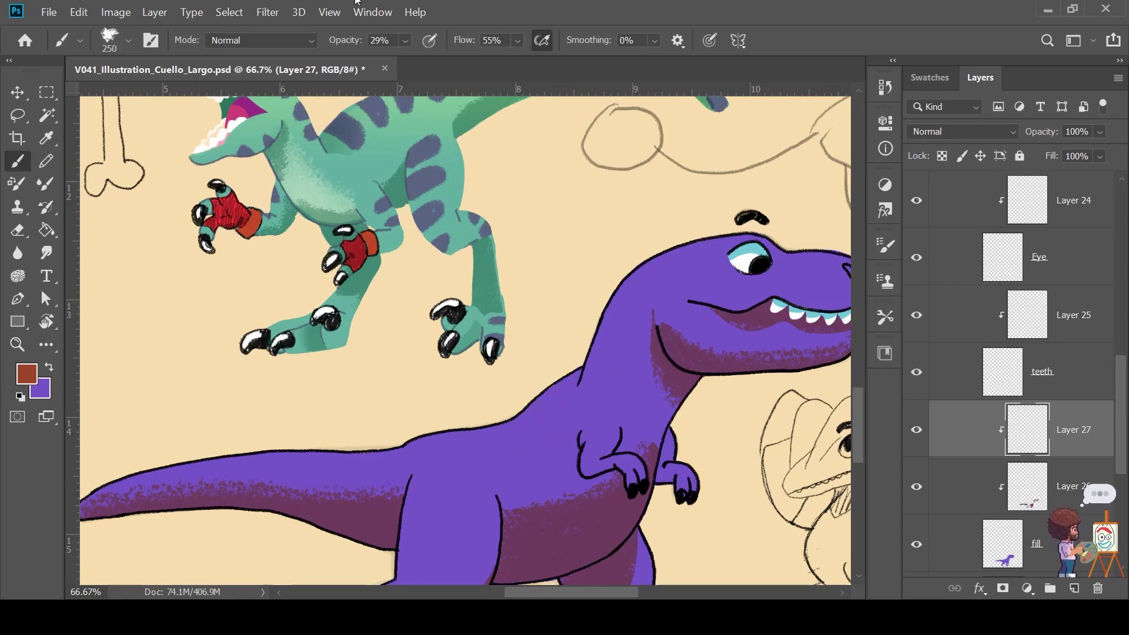
# Try reddish-brown test strokes on the back and snout with a smaller brush, undoing them
pyautogui.moveTo(564, 349); pyautogui.dragTo(505, 411)
pyautogui.hotkey('ctrl', 'z')
pyautogui.moveTo(529, 353); pyautogui.dragTo(464, 394)
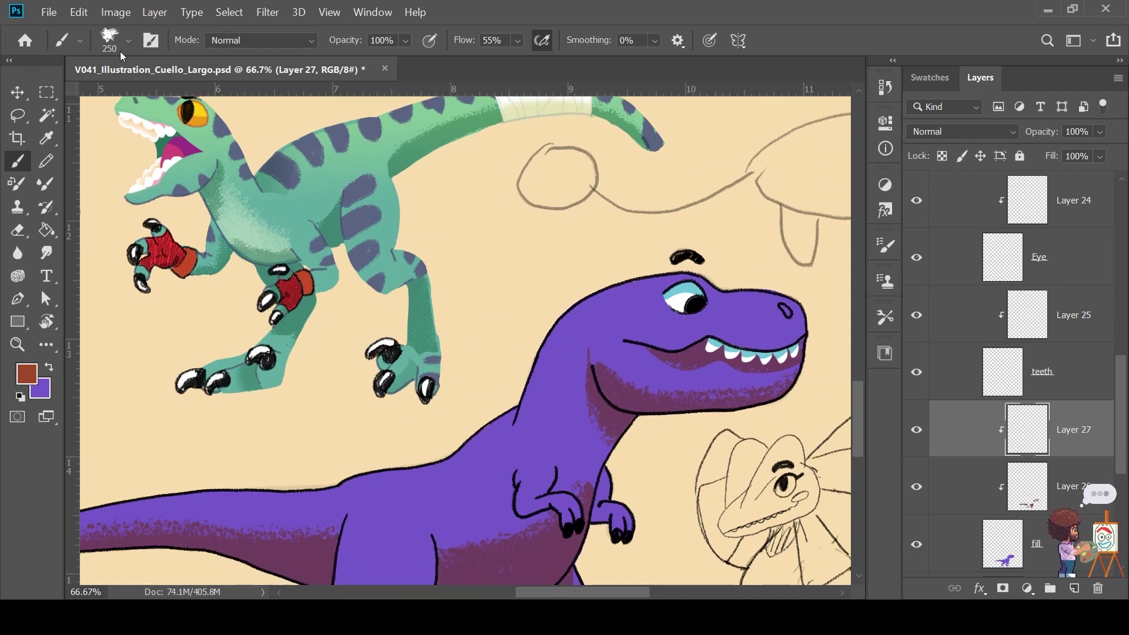
pyautogui.press(',')
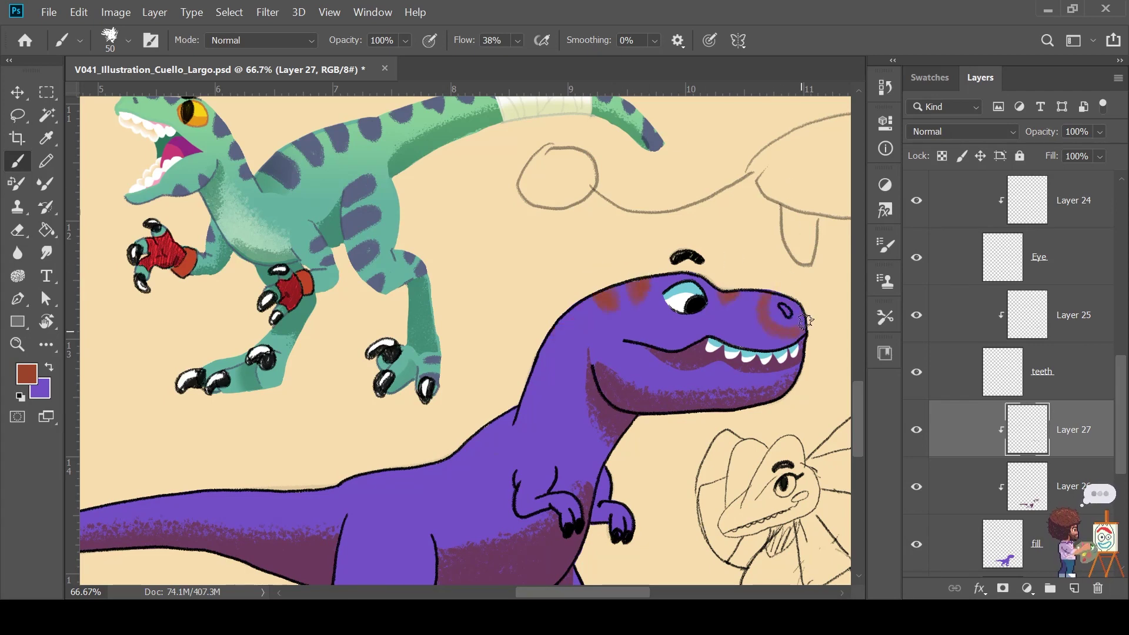
pyautogui.moveTo(786, 312); pyautogui.dragTo(556, 306)
pyautogui.hotkey('ctrl', 'z')
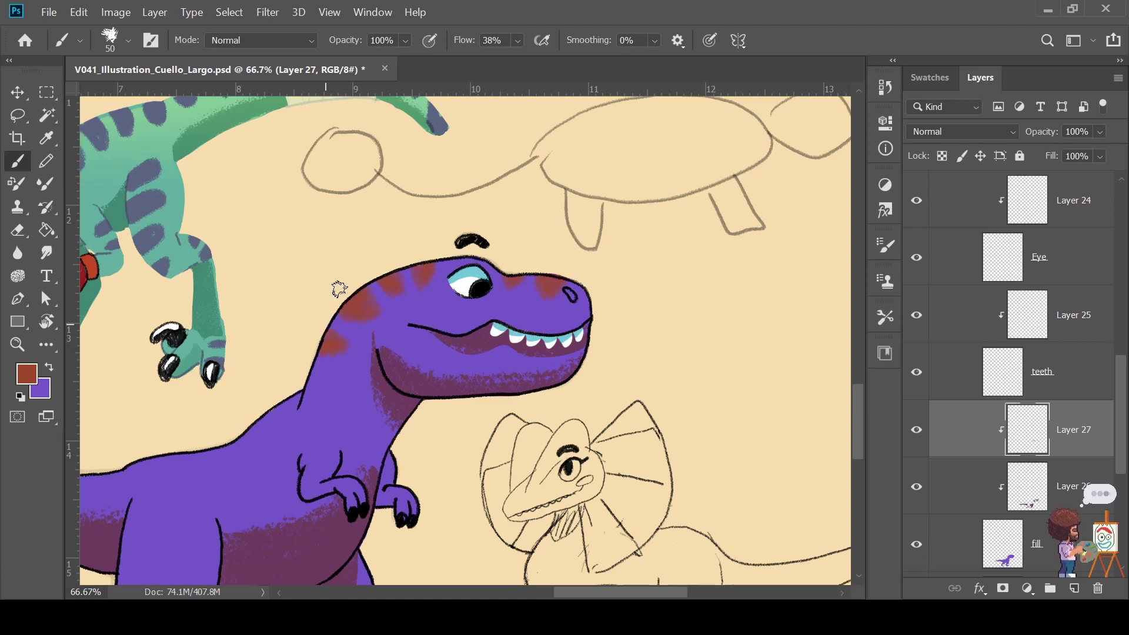
# Paint reddish-brown stripes on the neck and thigh, panning along the back and tail
pyautogui.moveTo(339, 289); pyautogui.dragTo(343, 285)
pyautogui.moveTo(321, 325); pyautogui.dragTo(326, 351)
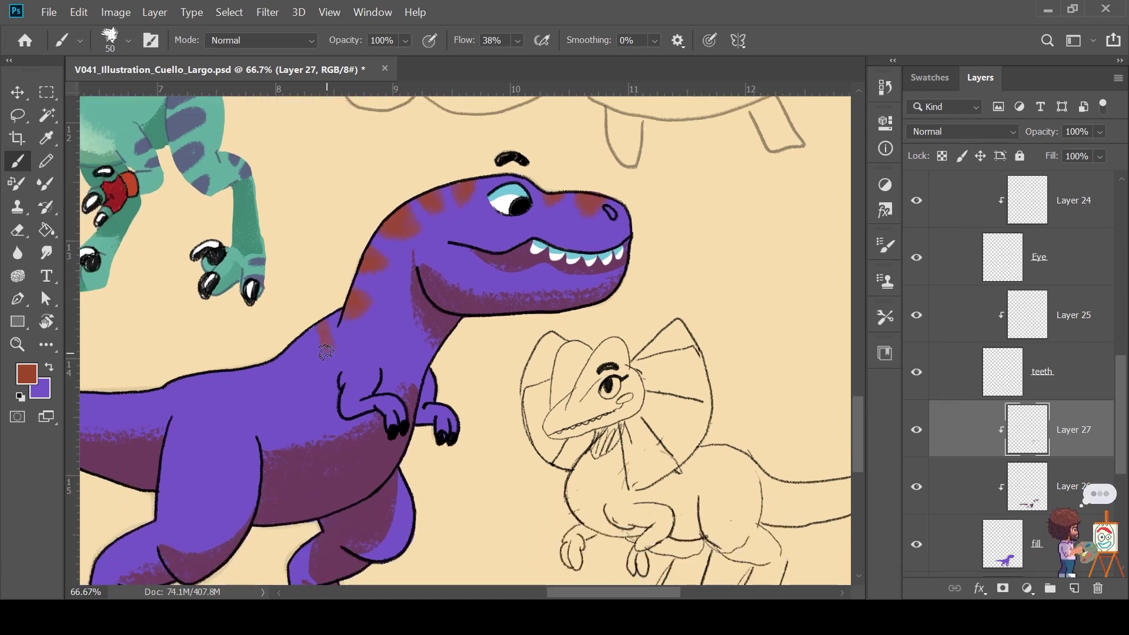
pyautogui.moveTo(569, 266); pyautogui.dragTo(734, 242)
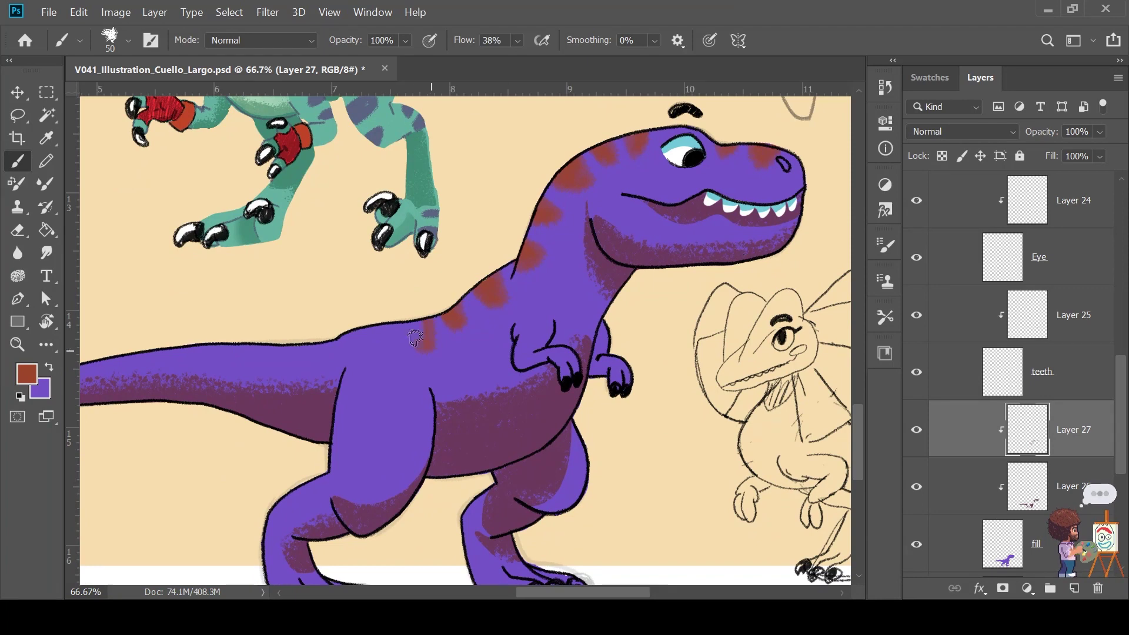
pyautogui.moveTo(375, 436); pyautogui.dragTo(404, 456)
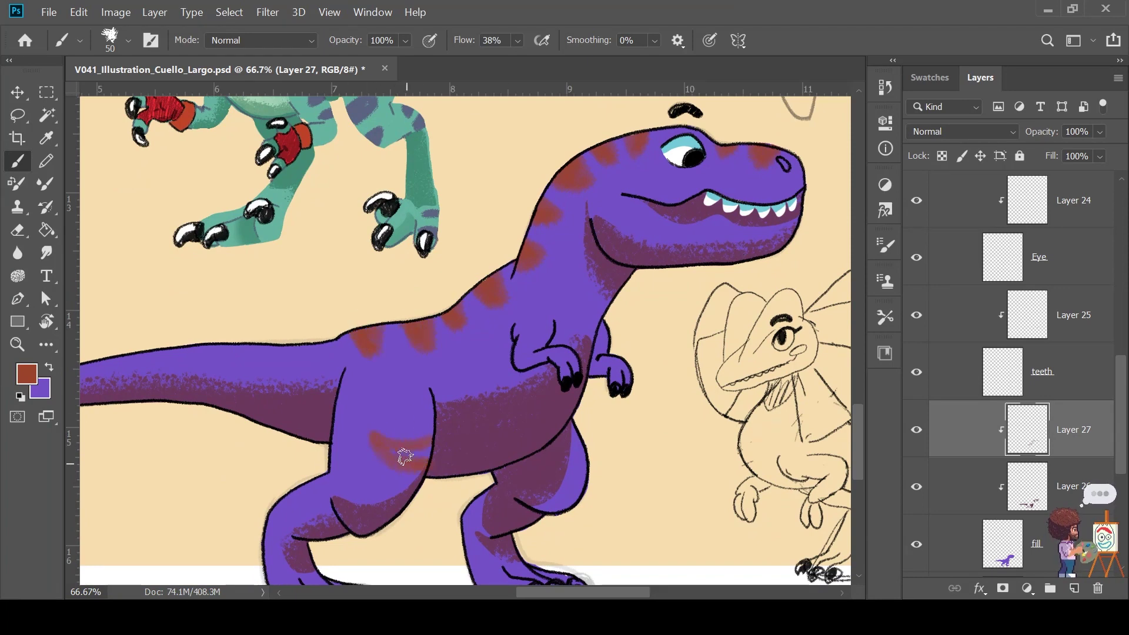
pyautogui.moveTo(297, 328); pyautogui.dragTo(514, 406)
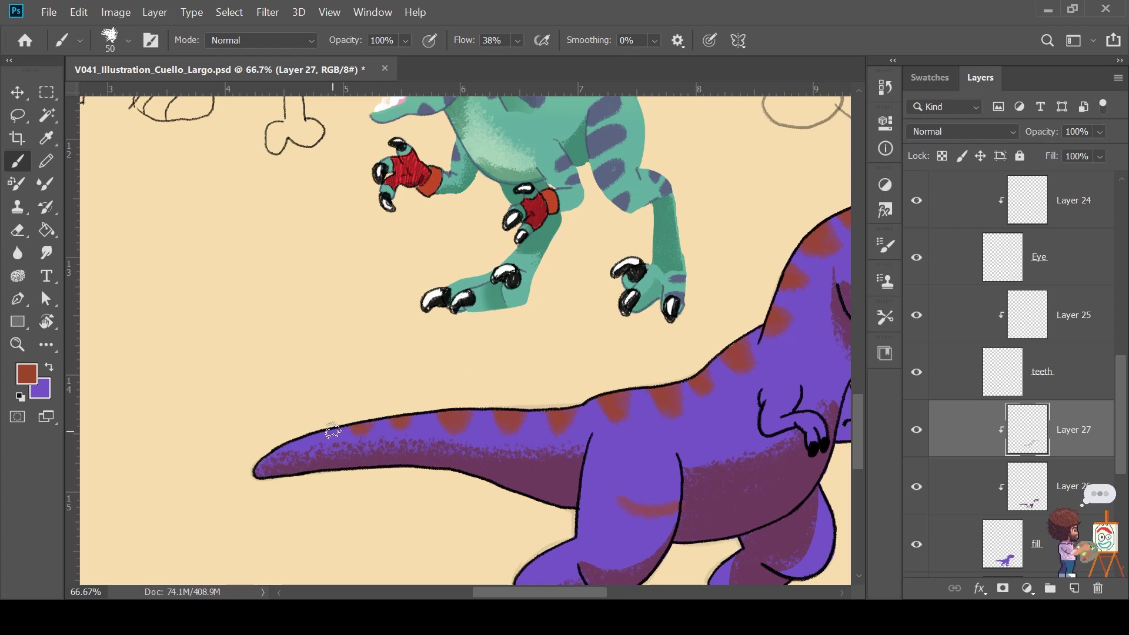
pyautogui.moveTo(638, 267)
pyautogui.mouseDown()
pyautogui.moveTo(390, 373)
pyautogui.moveTo(461, 376)
pyautogui.mouseUp()
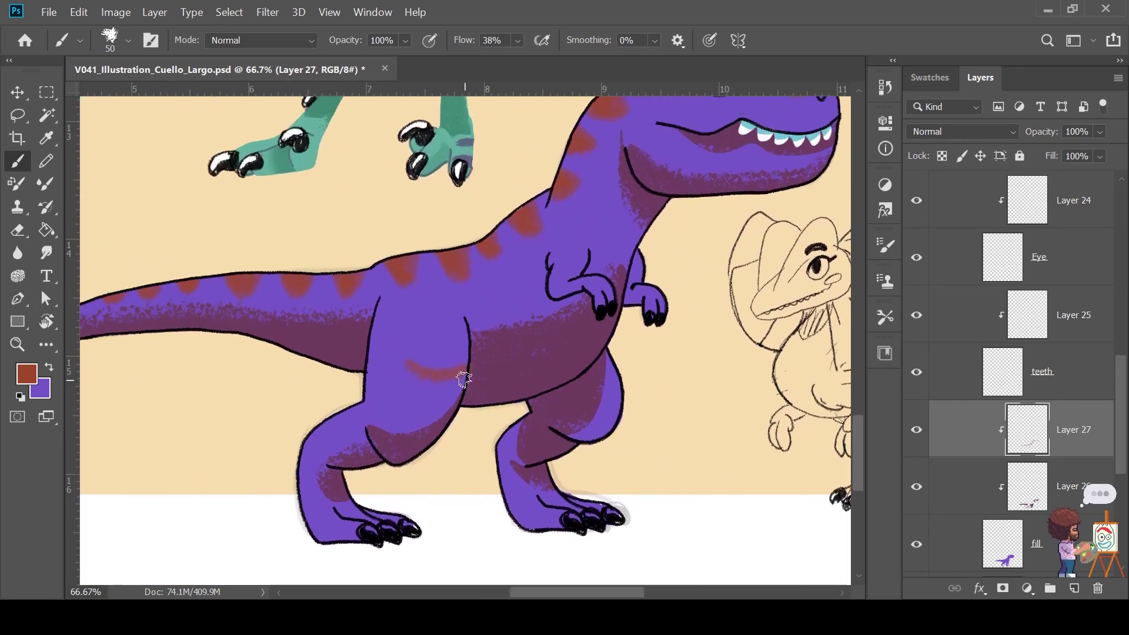
# Lasso the near thigh and paint two reddish-brown stripes inside it
pyautogui.keyDown('ctrl'); pyautogui.click(486, 398); pyautogui.keyUp('ctrl')
pyautogui.press('l')
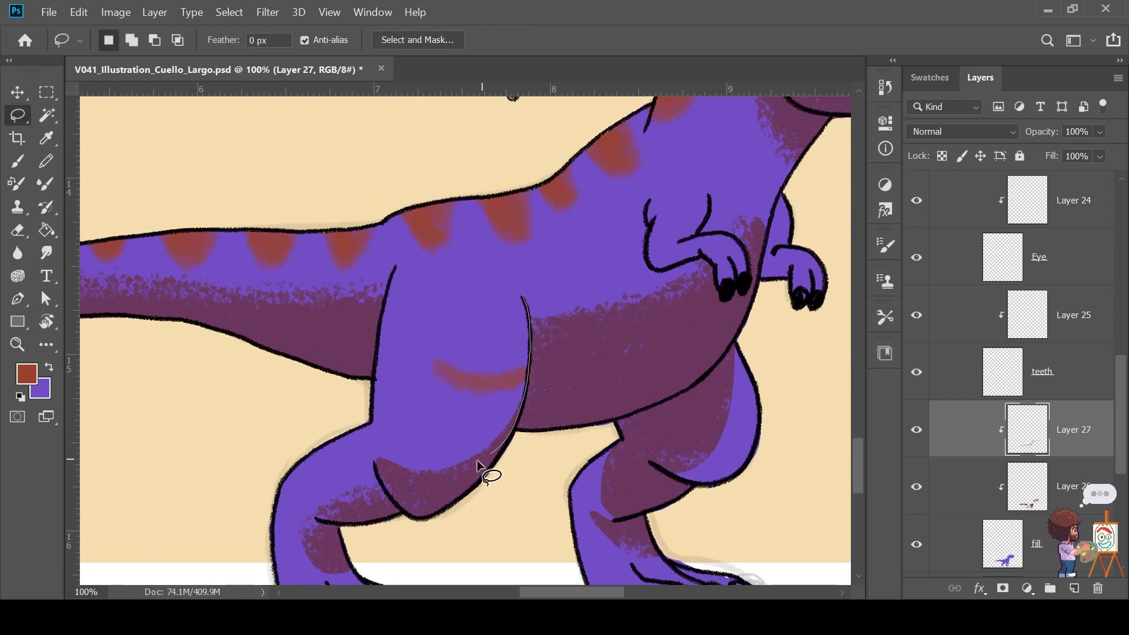
pyautogui.moveTo(479, 464); pyautogui.dragTo(524, 299)
pyautogui.press('b')
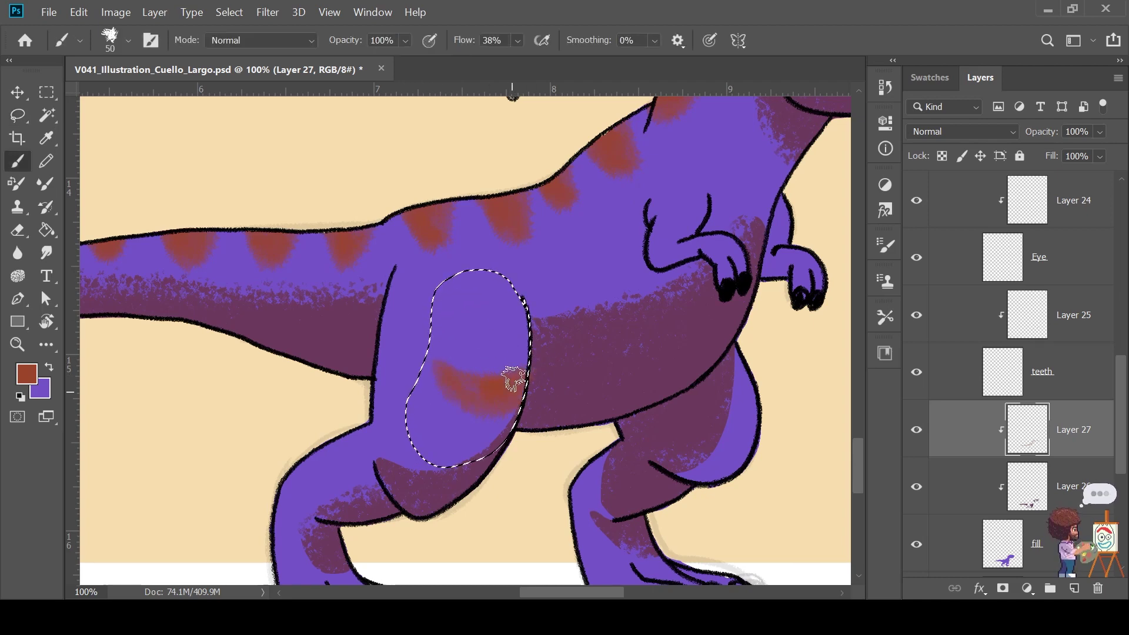
pyautogui.moveTo(460, 323); pyautogui.dragTo(521, 317)
pyautogui.moveTo(456, 435); pyautogui.dragTo(510, 438)
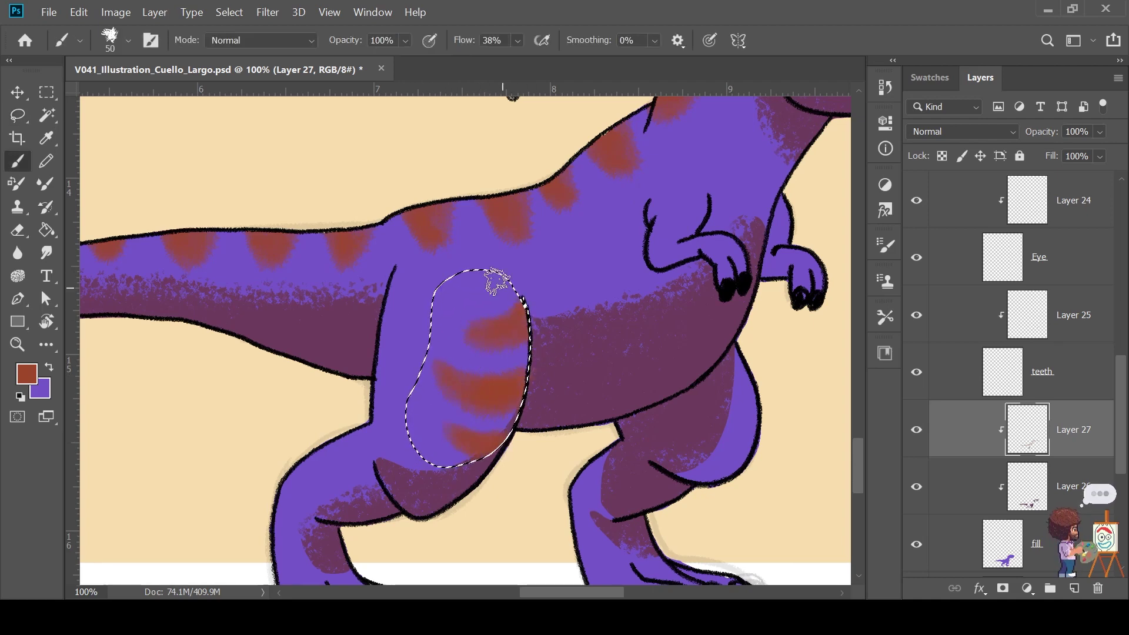
pyautogui.hotkey('ctrl', 'd')
# Lasso the other thigh and paint two more reddish stripes inside it
pyautogui.press('z')
pyautogui.keyDown('alt'); pyautogui.click(522, 304); pyautogui.keyUp('alt')
pyautogui.click(530, 350)
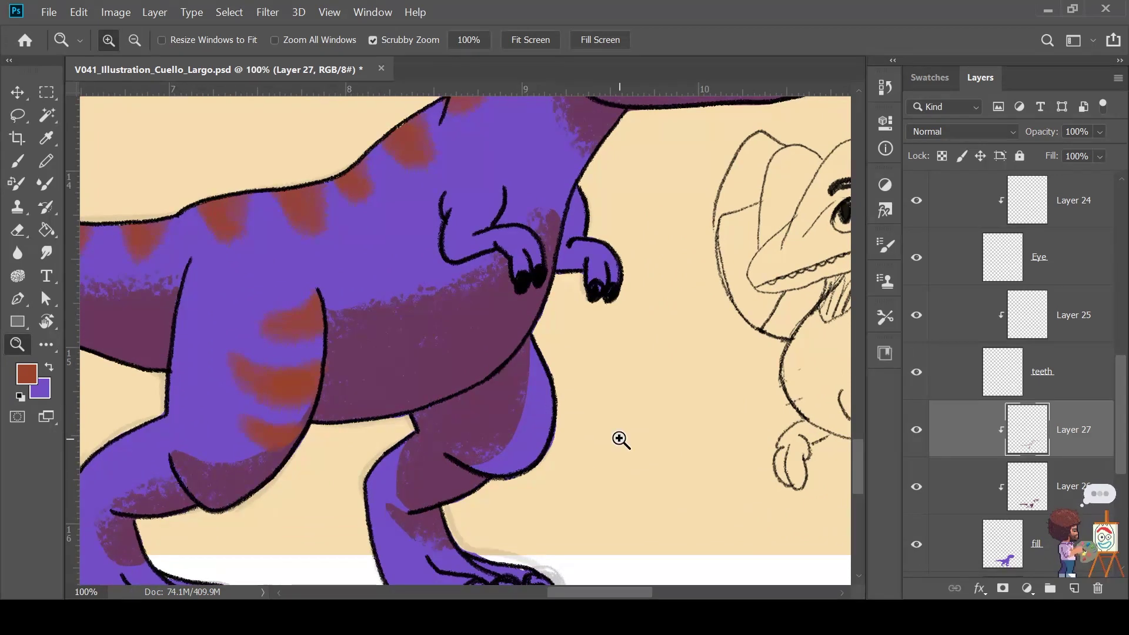
pyautogui.press('b')
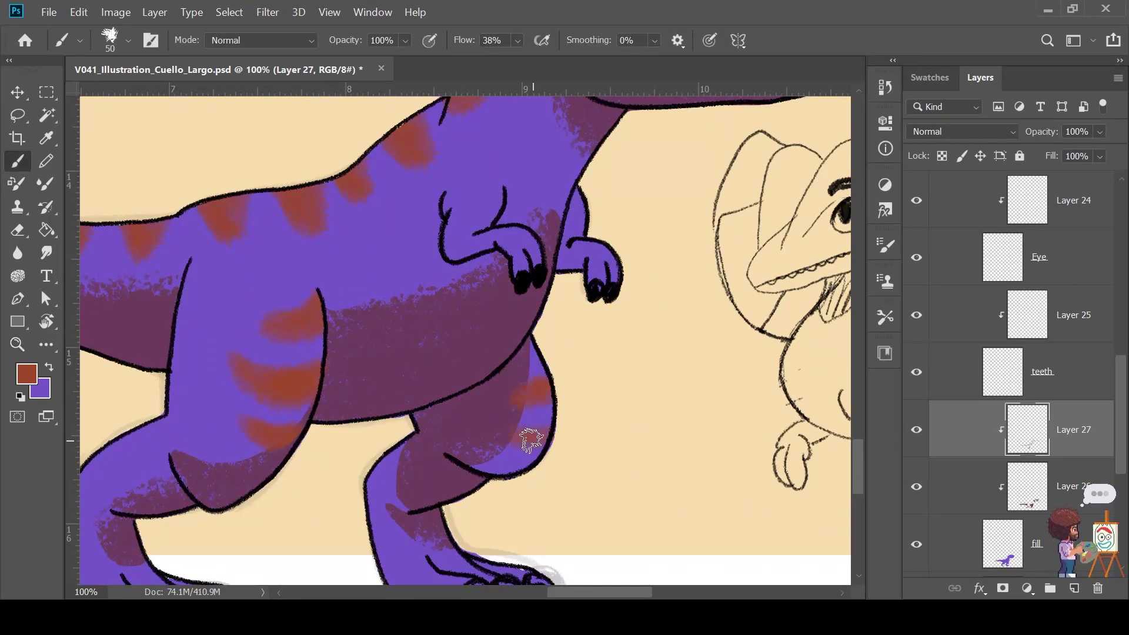
pyautogui.moveTo(473, 463); pyautogui.dragTo(604, 433)
pyautogui.press('l')
pyautogui.moveTo(320, 233)
pyautogui.mouseDown()
pyautogui.moveTo(305, 406)
pyautogui.moveTo(318, 235)
pyautogui.mouseUp()
pyautogui.press('b')
pyautogui.moveTo(297, 341); pyautogui.dragTo(324, 344)
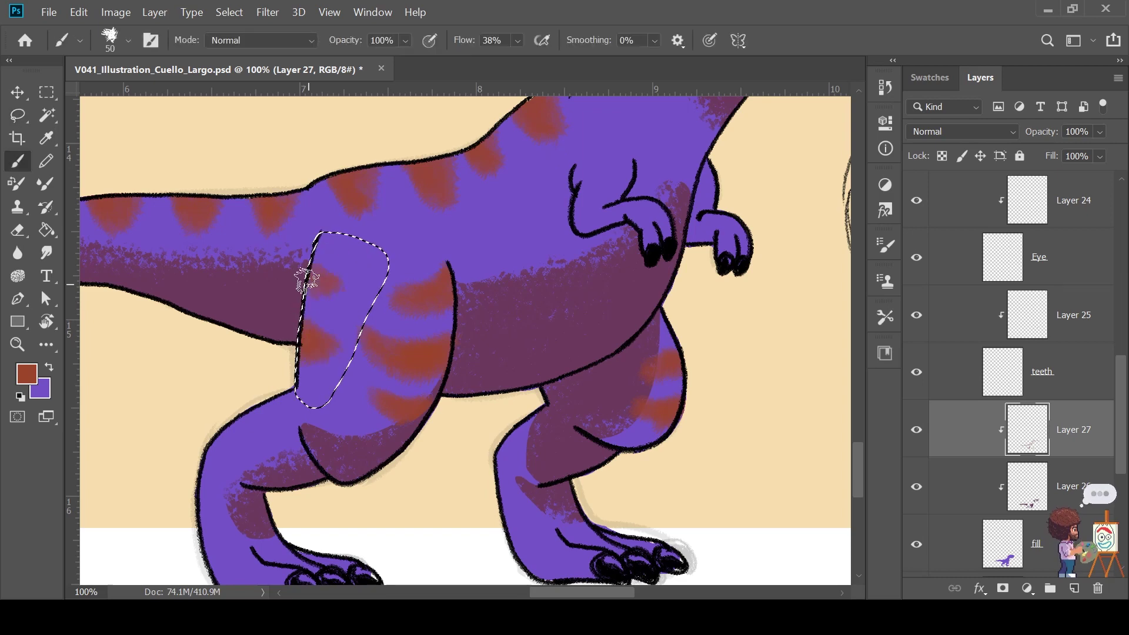
pyautogui.moveTo(303, 282); pyautogui.dragTo(344, 312)
pyautogui.hotkey('ctrl', 'd')
# Zoom out and recenter the view on the whole dinosaur
pyautogui.press('z')
pyautogui.keyDown('alt'); pyautogui.click(406, 426); pyautogui.keyUp('alt')
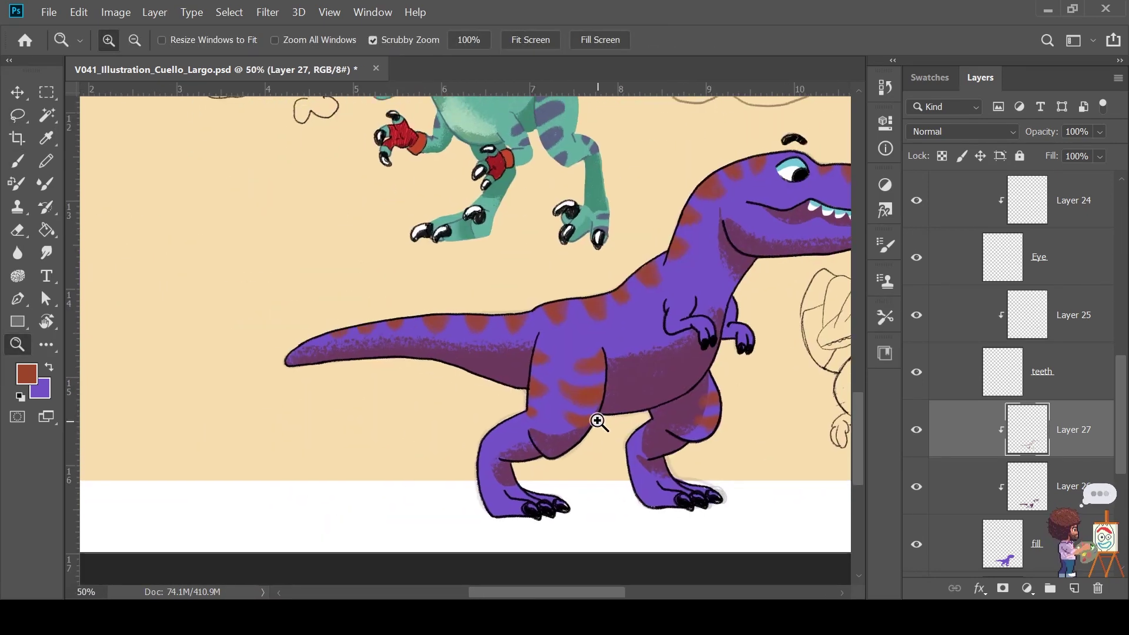
pyautogui.moveTo(476, 448); pyautogui.dragTo(373, 423)
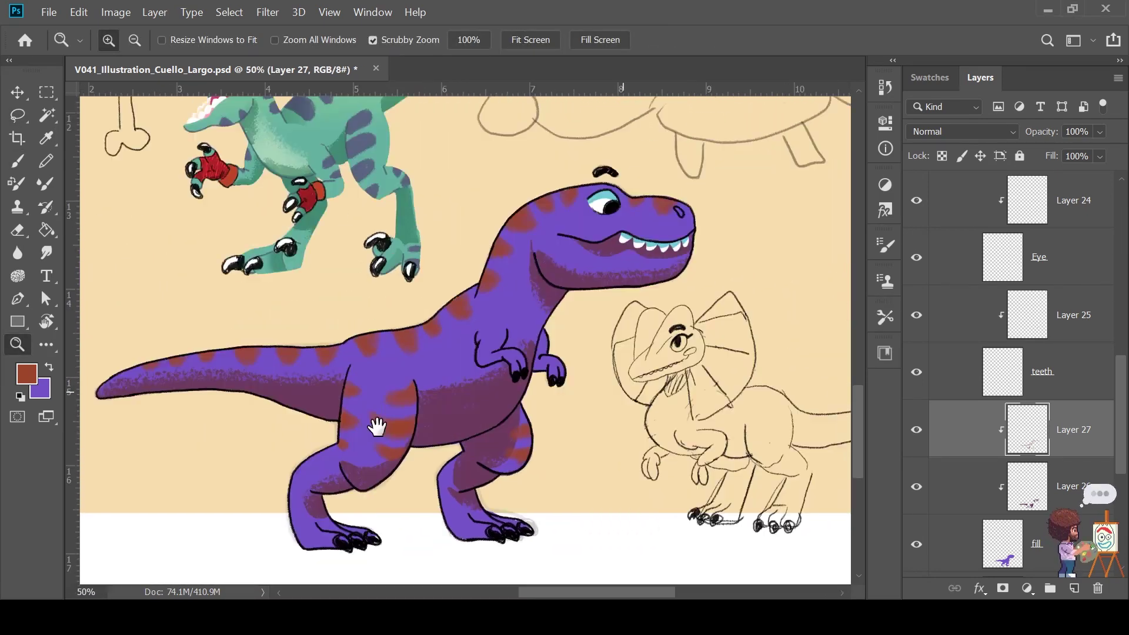
pyautogui.click(307, 471)
pyautogui.press('b')
pyautogui.hotkey('ctrl', '-')
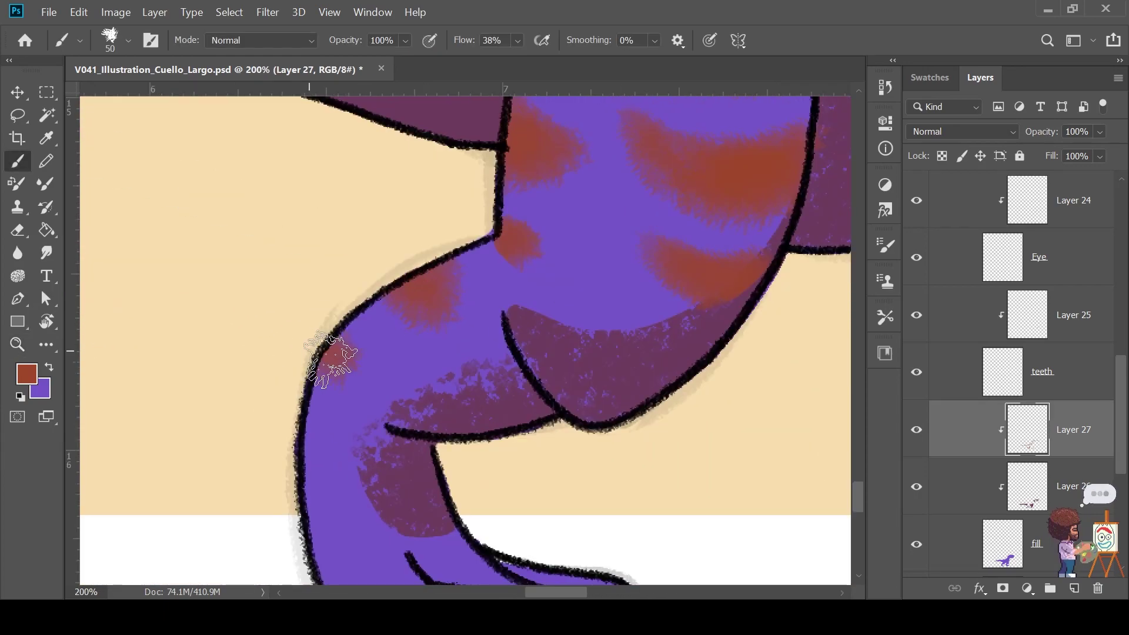
pyautogui.scroll(-3, 417, 268)
pyautogui.press('z')
pyautogui.keyDown('alt'); pyautogui.click(675, 307); pyautogui.keyUp('alt')
pyautogui.moveTo(675, 308); pyautogui.dragTo(499, 370)
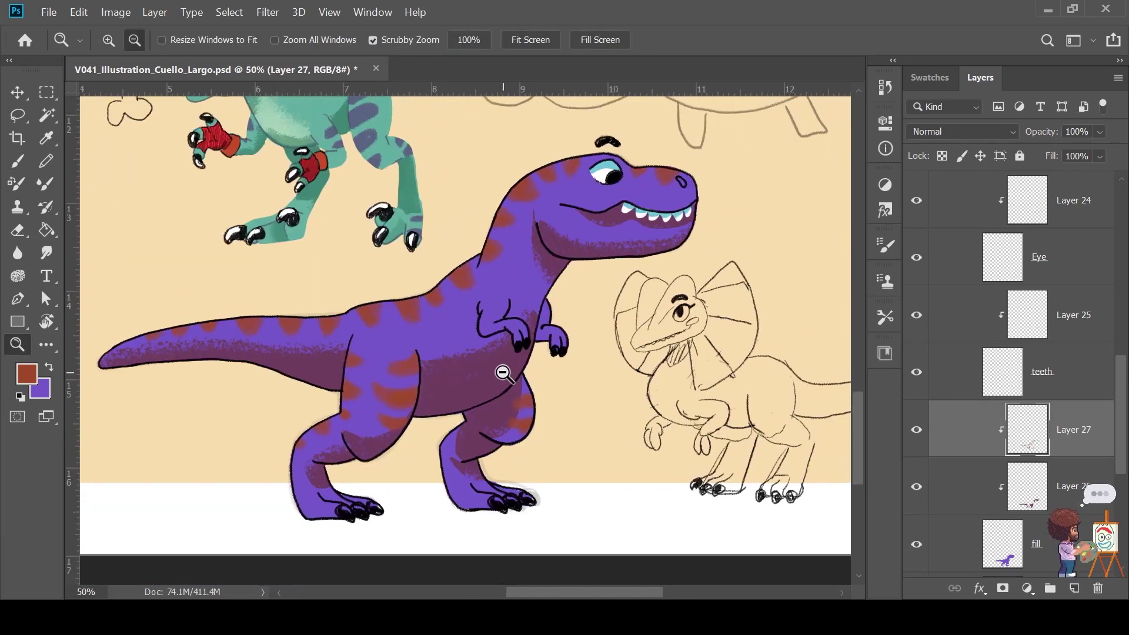
# Magic Wand-select the dark purple leg shading and scale it down slightly
pyautogui.hotkey('ctrl', '+')
pyautogui.press('e')
pyautogui.hotkey('alt', '[')
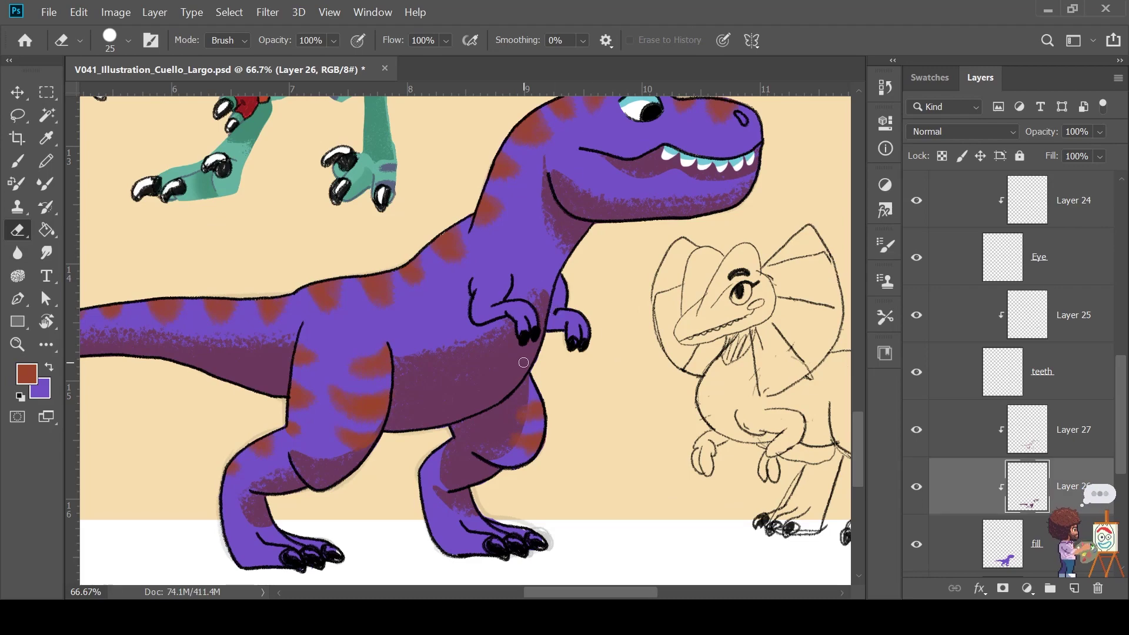
pyautogui.press('w')
pyautogui.click(505, 381)
pyautogui.hotkey('ctrl', 't')
pyautogui.moveTo(393, 296); pyautogui.dragTo(398, 301)
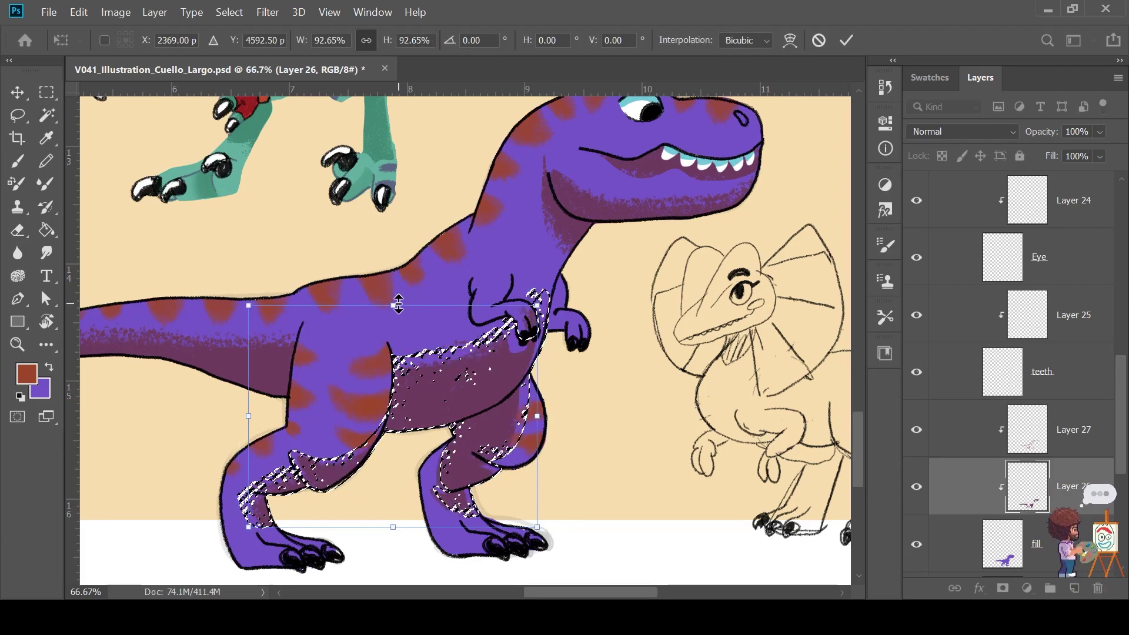
pyautogui.press('Return')
pyautogui.hotkey('ctrl', 'd')
# Sample the dark purple shading colour with the eyedropper
pyautogui.moveTo(614, 345); pyautogui.dragTo(593, 319)
pyautogui.hotkey('ctrl', '-')
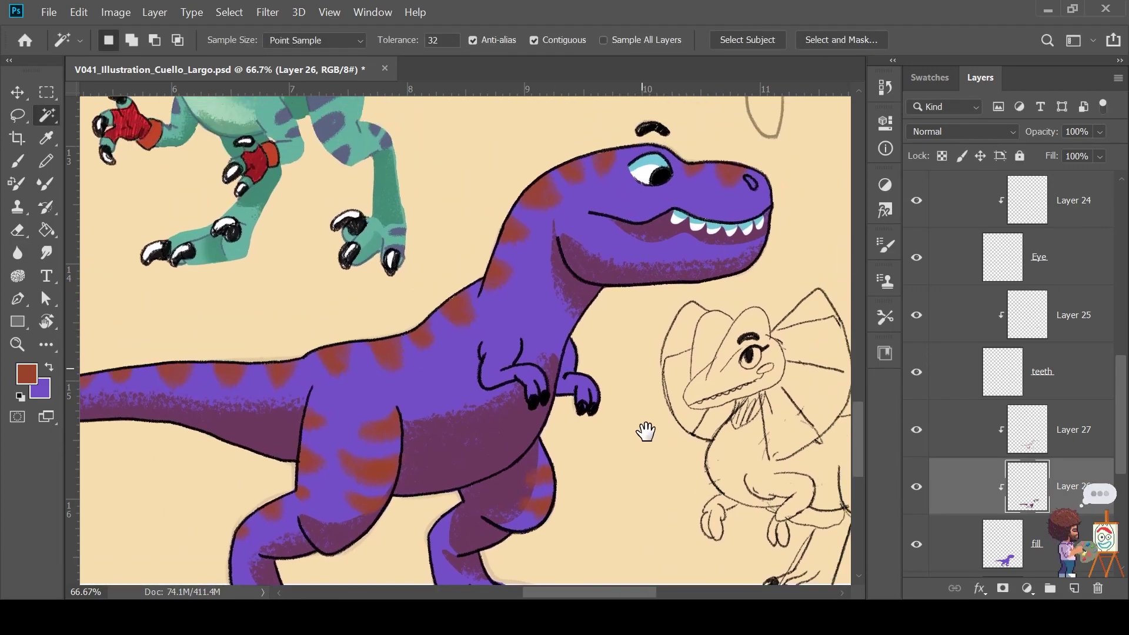
pyautogui.press('i')
pyautogui.click(517, 400)
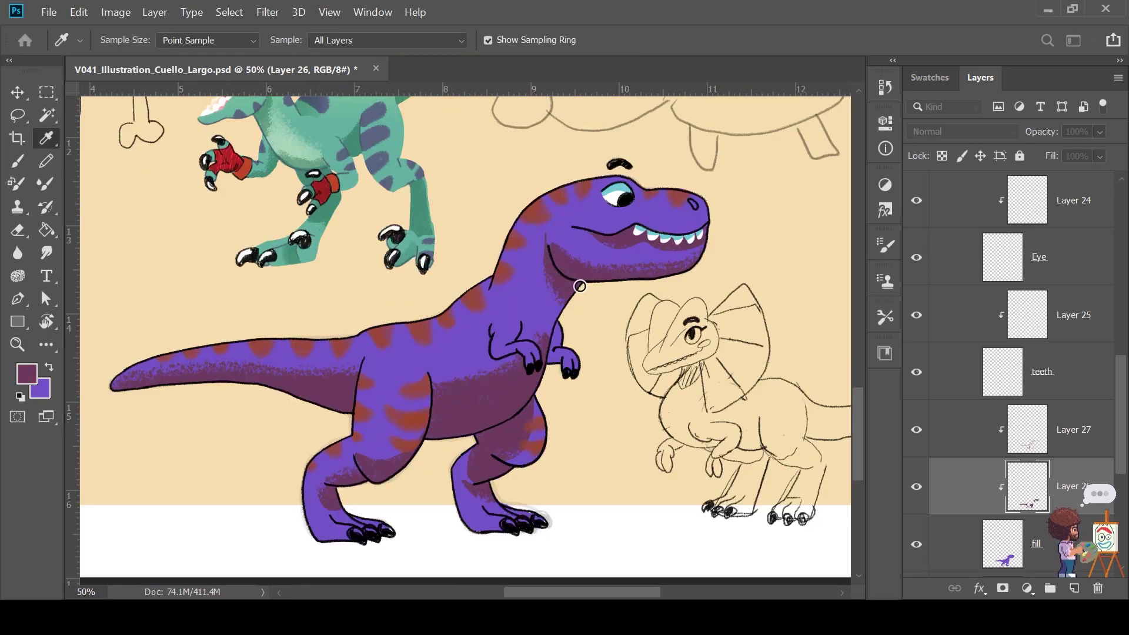
# Add Layer 28 clipped to the T-Rex Sketch outlines
pyautogui.press('b')
pyautogui.hotkey('ctrl', 'shift', 'alt', 'n')
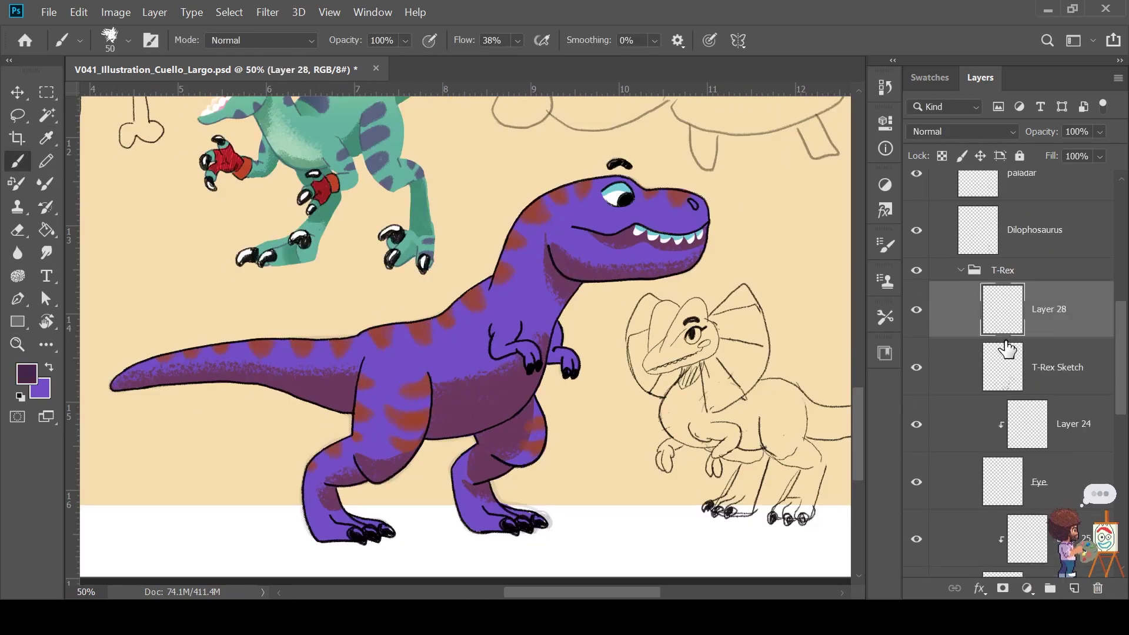
pyautogui.hotkey('ctrl', 'alt', 'g')
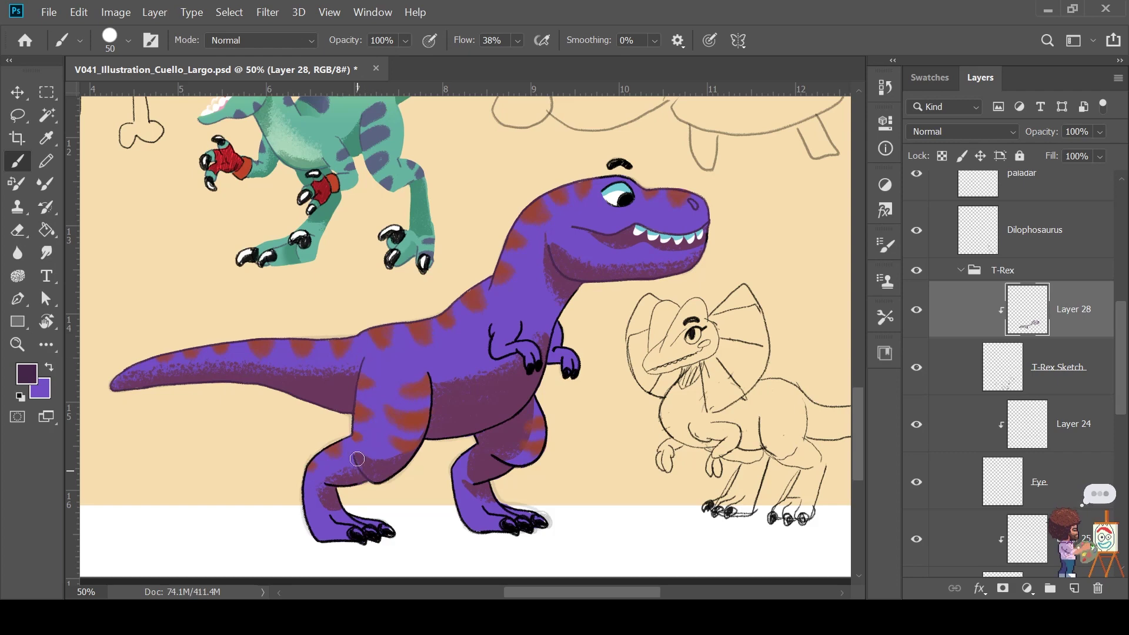
# Brush dark purple over the outlines of legs, arms and feet
pyautogui.keyDown('ctrl'); pyautogui.click(615, 373); pyautogui.keyUp('ctrl')
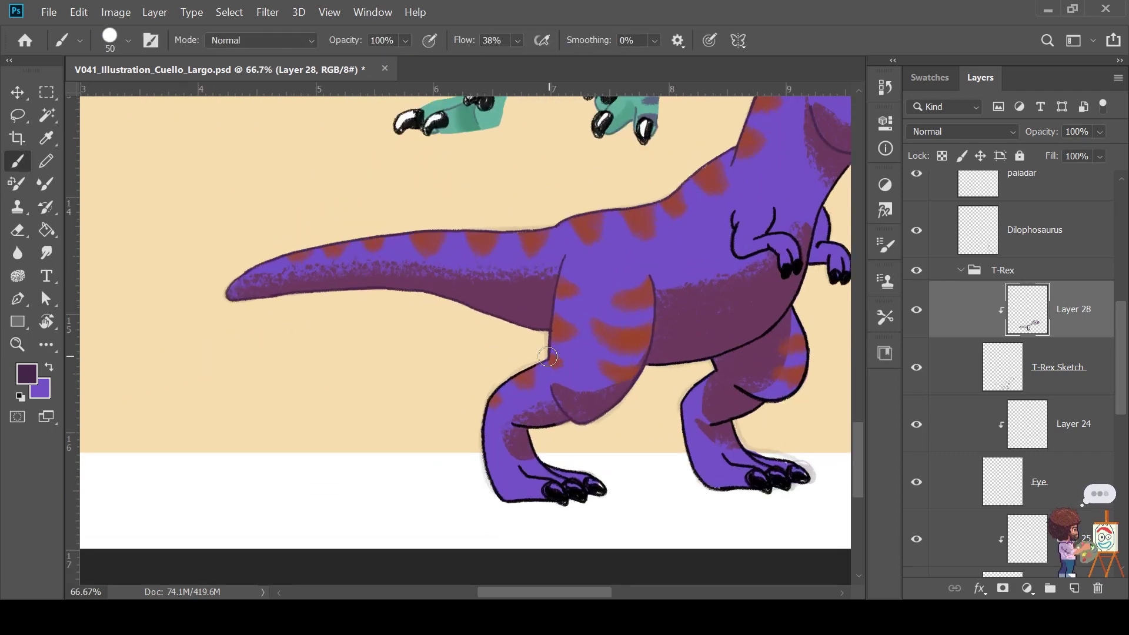
pyautogui.moveTo(562, 447)
pyautogui.mouseDown()
pyautogui.moveTo(494, 470)
pyautogui.moveTo(484, 315)
pyautogui.mouseUp()
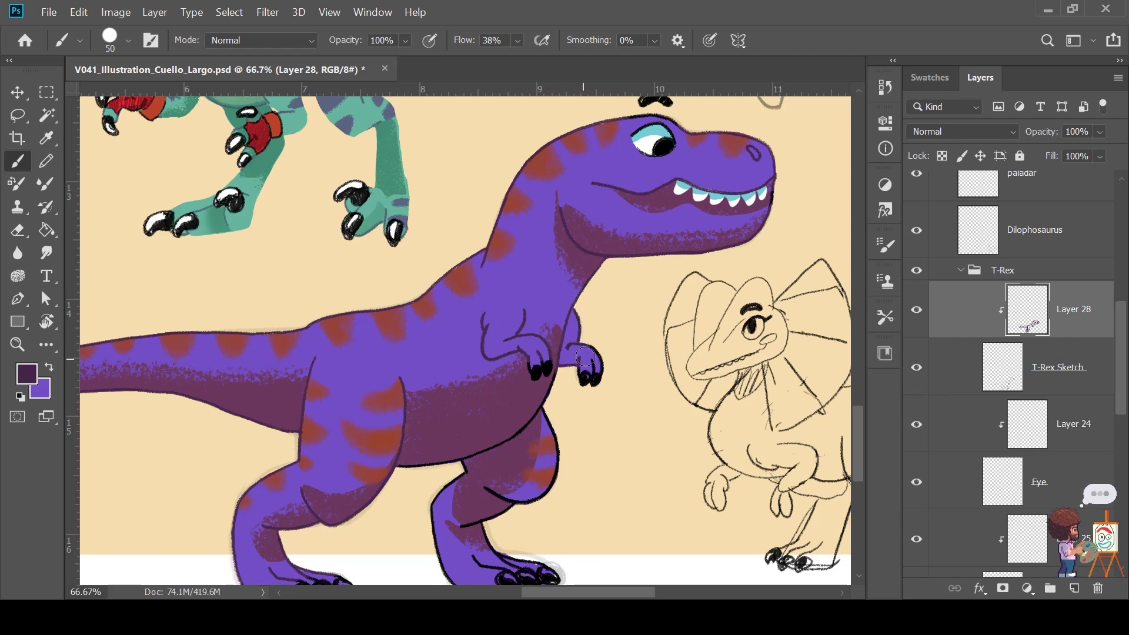
pyautogui.moveTo(527, 496); pyautogui.dragTo(489, 385)
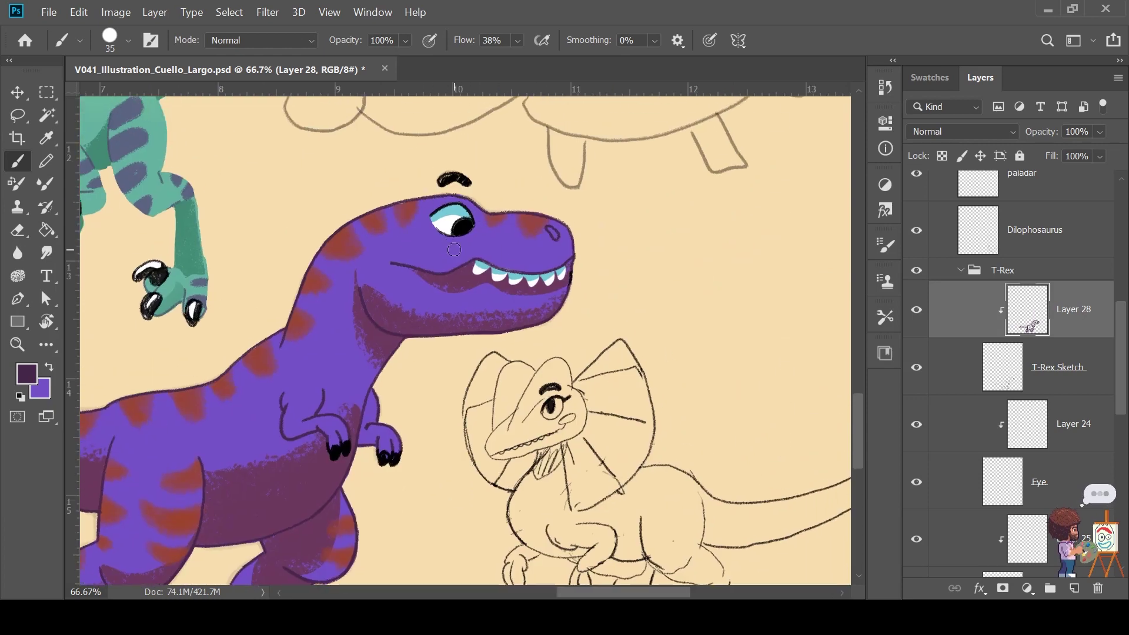
pyautogui.click(421, 325)
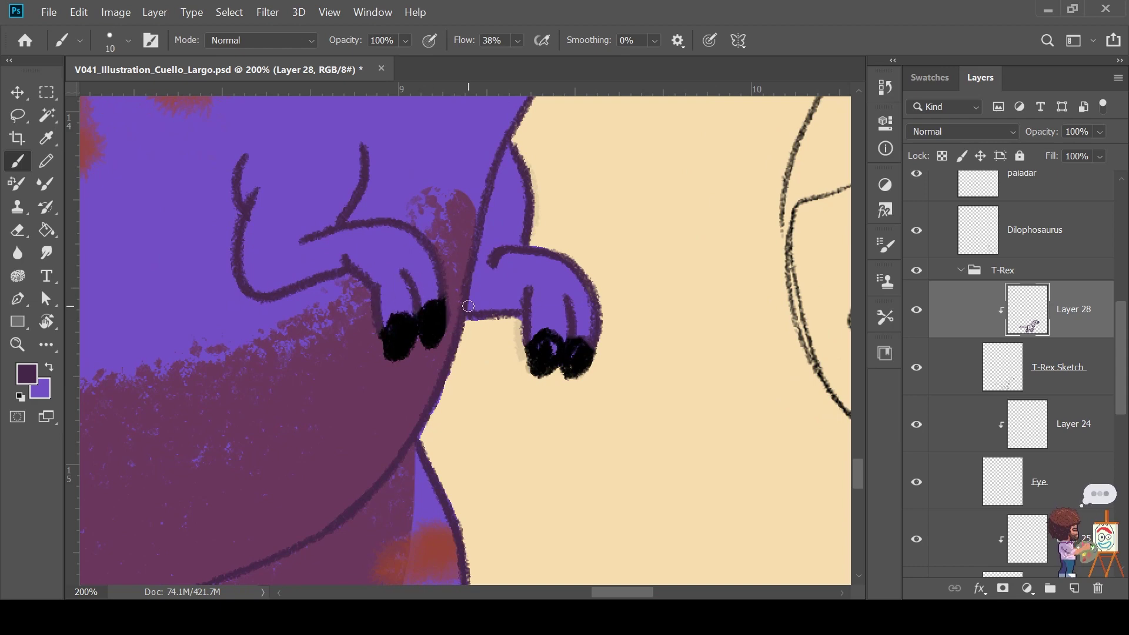
pyautogui.moveTo(470, 576); pyautogui.dragTo(517, 360)
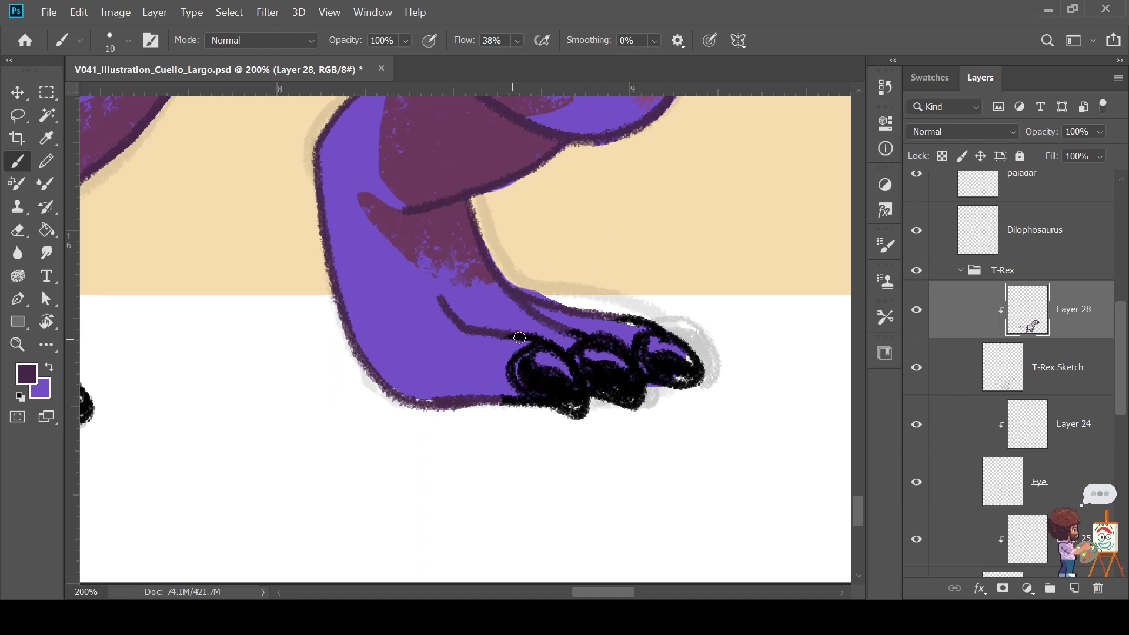
pyautogui.moveTo(494, 400); pyautogui.dragTo(494, 361)
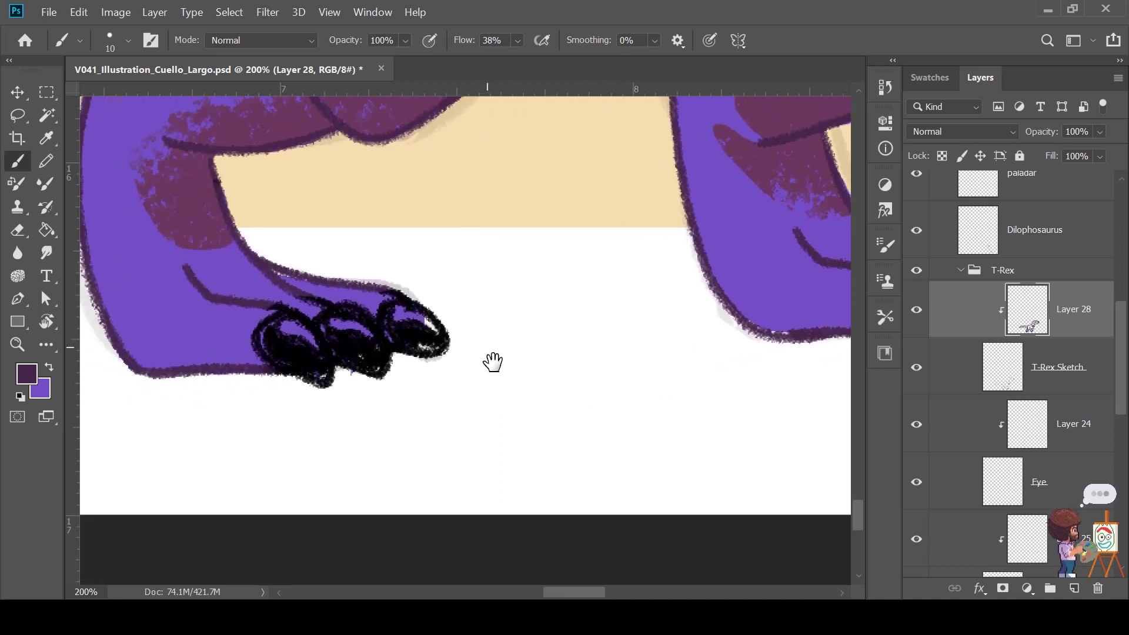
pyautogui.keyDown('alt'); pyautogui.click(541, 487); pyautogui.keyUp('alt')
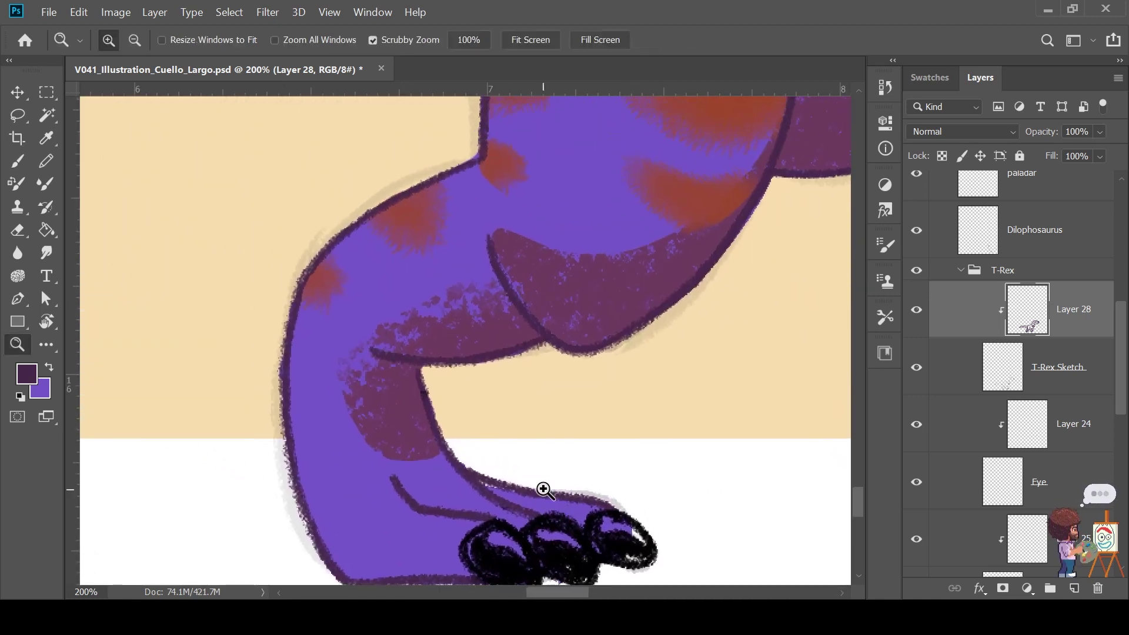
pyautogui.keyDown('alt'); pyautogui.click(504, 370); pyautogui.keyUp('alt')
pyautogui.keyDown('alt'); pyautogui.click(306, 482); pyautogui.keyUp('alt')
pyautogui.moveTo(307, 482); pyautogui.dragTo(192, 444)
# Add Layer 29 above the outline tint and sample white from a claw
pyautogui.press('b')
pyautogui.click(1073, 588)
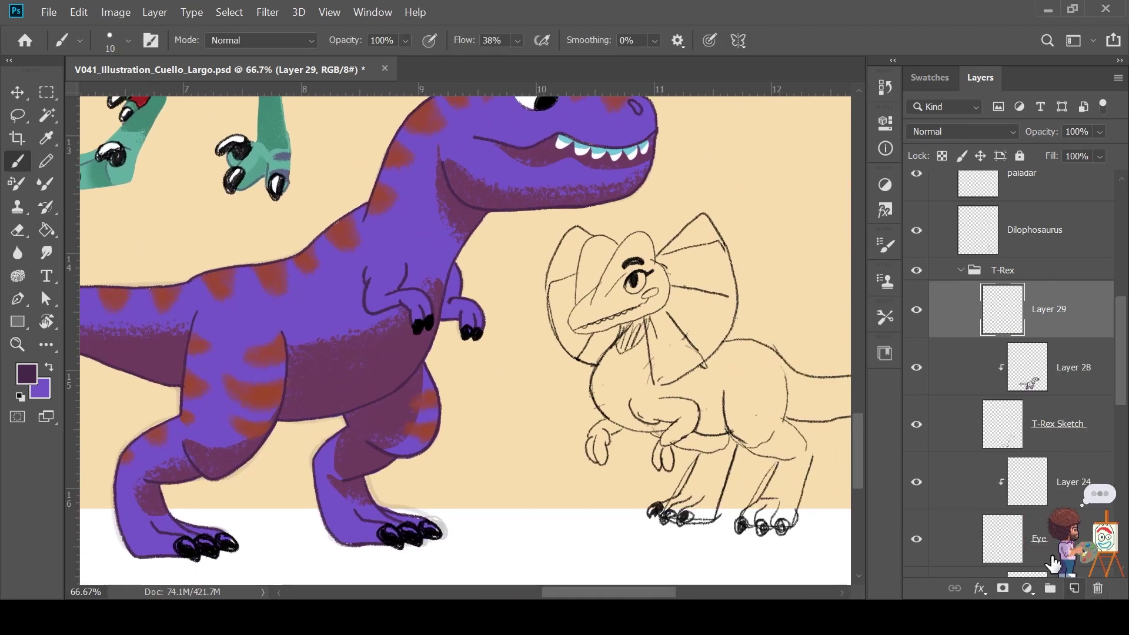
pyautogui.press('i')
pyautogui.click(245, 162)
# Paint white shine highlights on the foot claws
pyautogui.press('b')
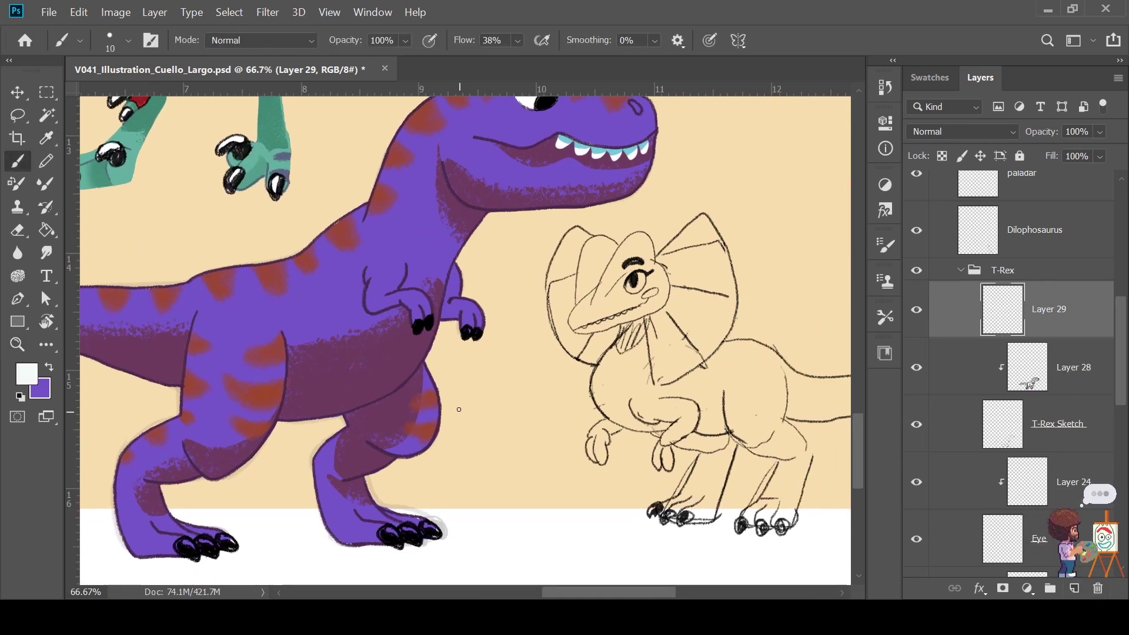
pyautogui.moveTo(94, 438); pyautogui.dragTo(270, 385)
pyautogui.keyDown('ctrl'); pyautogui.click(480, 497); pyautogui.keyUp('ctrl')
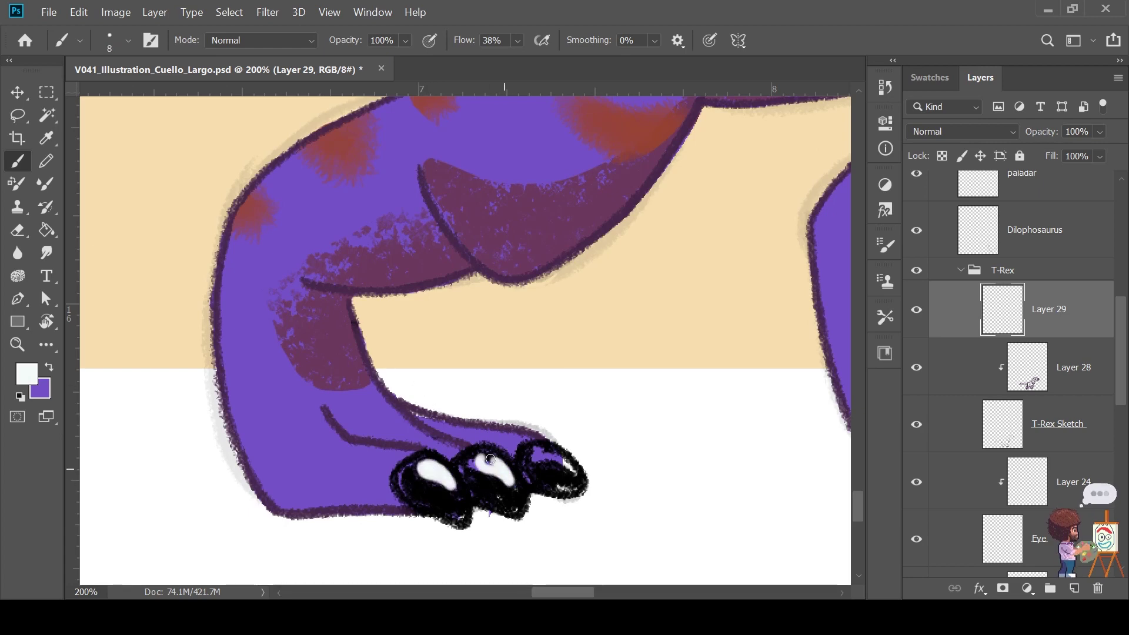
pyautogui.hscroll(2, 490, 459)
pyautogui.hscroll(6, 310, 428)
pyautogui.hscroll(2, 507, 376)
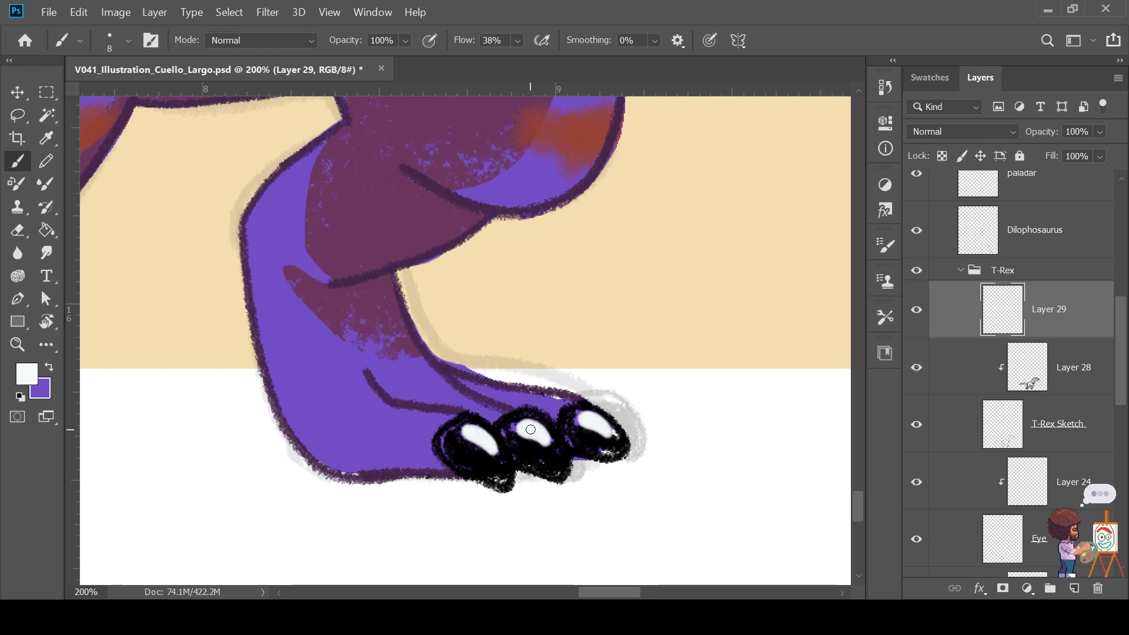
# Paint white shine highlights on the hand claws
pyautogui.press('z')
pyautogui.keyDown('alt'); pyautogui.click(602, 312); pyautogui.keyUp('alt')
pyautogui.click(390, 358)
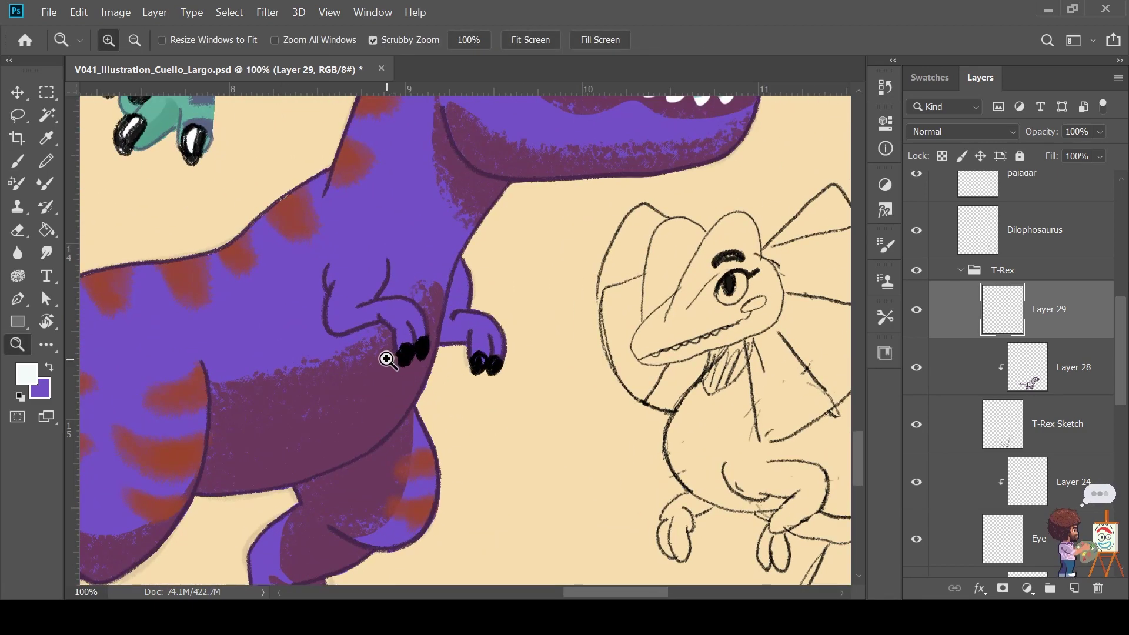
pyautogui.click(386, 359)
pyautogui.press('b')
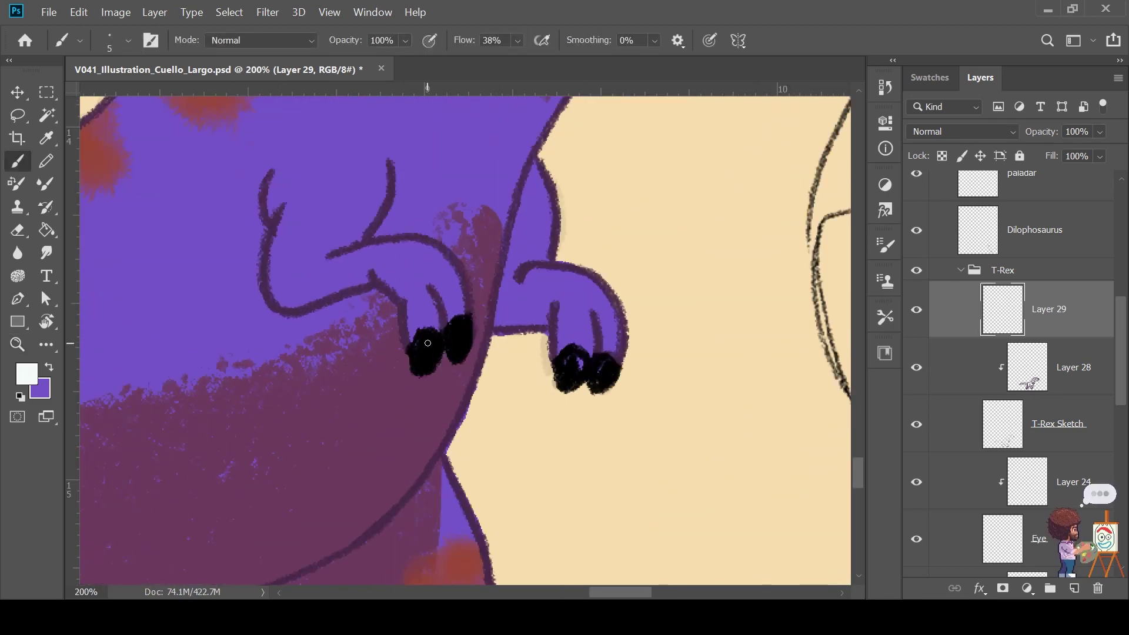
# Zoom out to the whole dinosaur and sample a red colour from the artwork
pyautogui.keyDown('alt'); pyautogui.click(701, 344); pyautogui.keyUp('alt')
pyautogui.keyDown('alt'); pyautogui.click(623, 285); pyautogui.keyUp('alt')
pyautogui.keyDown('alt'); pyautogui.click(542, 403); pyautogui.keyUp('alt')
pyautogui.click(467, 396)
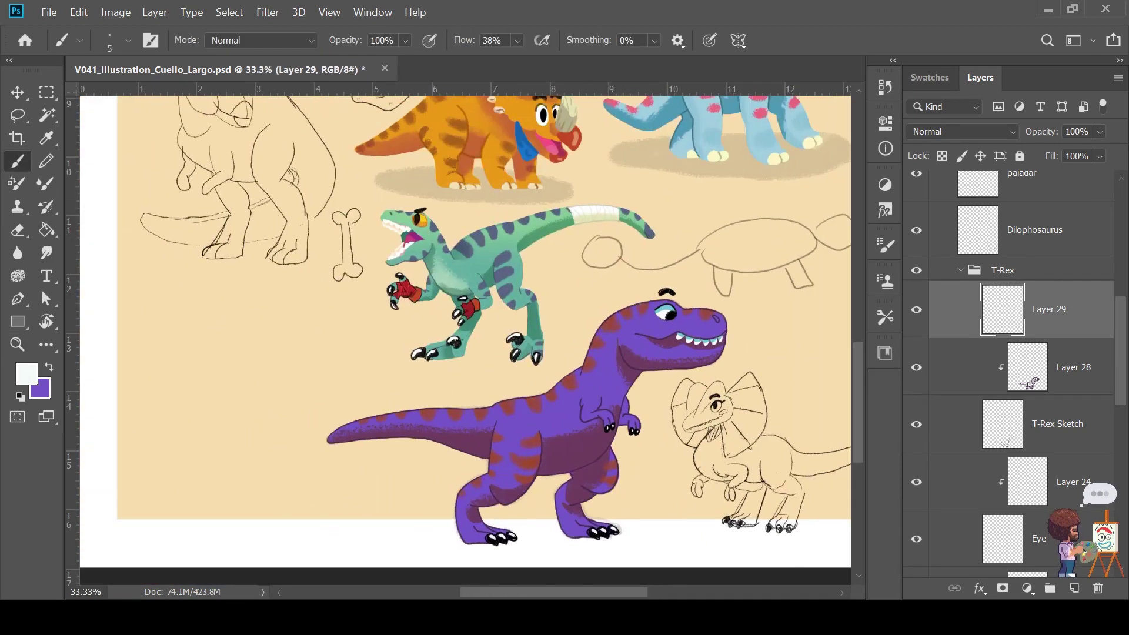
pyautogui.keyDown('alt'); pyautogui.click(533, 442); pyautogui.keyUp('alt')
pyautogui.keyDown('ctrl'); pyautogui.click(559, 421); pyautogui.keyUp('ctrl')
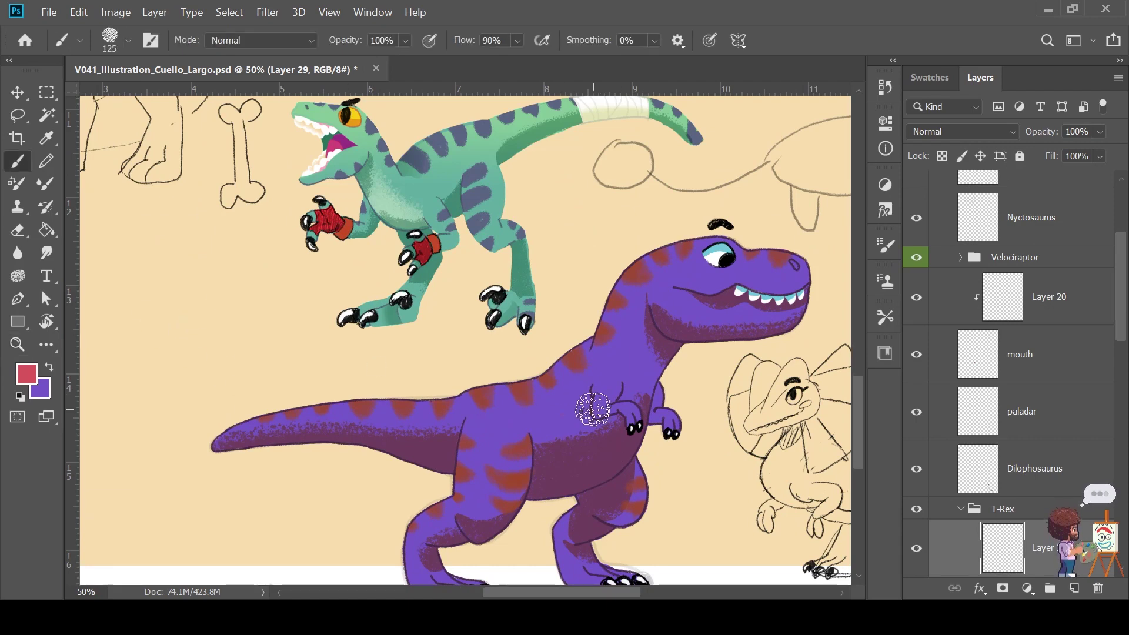
# Create a new clipped layer below Layer 26 in the T-Rex group, with a 1200 brush
pyautogui.press(']')
pyautogui.press(']')
pyautogui.press(']')
pyautogui.scroll(-1, 993, 400)
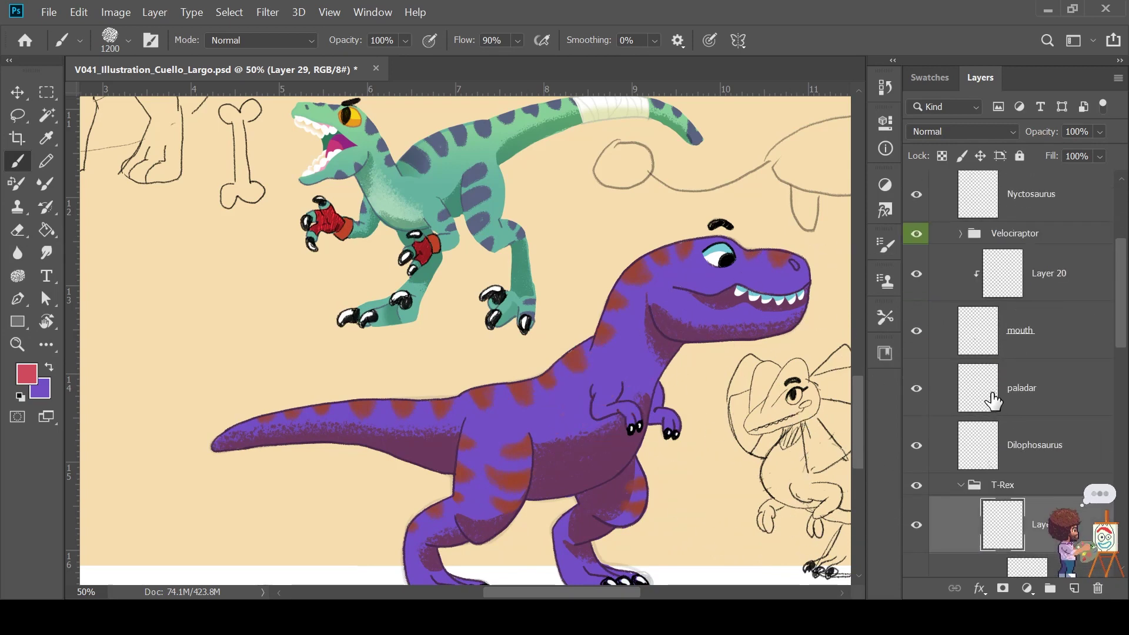
pyautogui.scroll(-3, 1034, 409)
pyautogui.scroll(-3, 1081, 432)
pyautogui.scroll(-3, 1089, 449)
pyautogui.scroll(-2, 1094, 456)
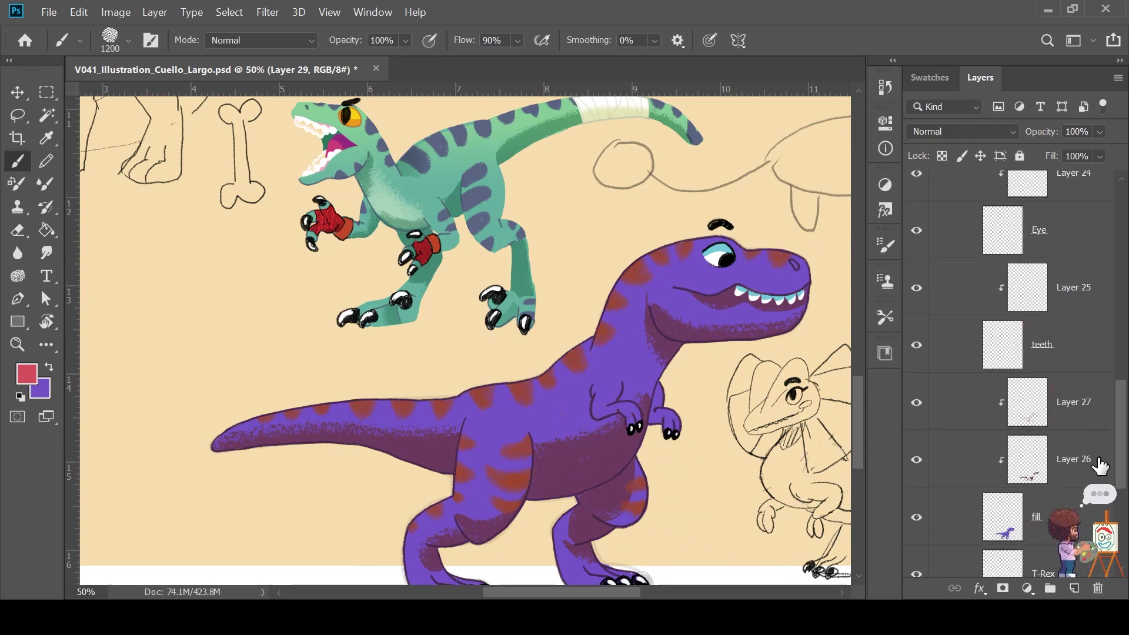
pyautogui.click(1074, 418)
pyautogui.click(1061, 471)
pyautogui.hotkey('ctrl', 'shift', 'alt', 'n')
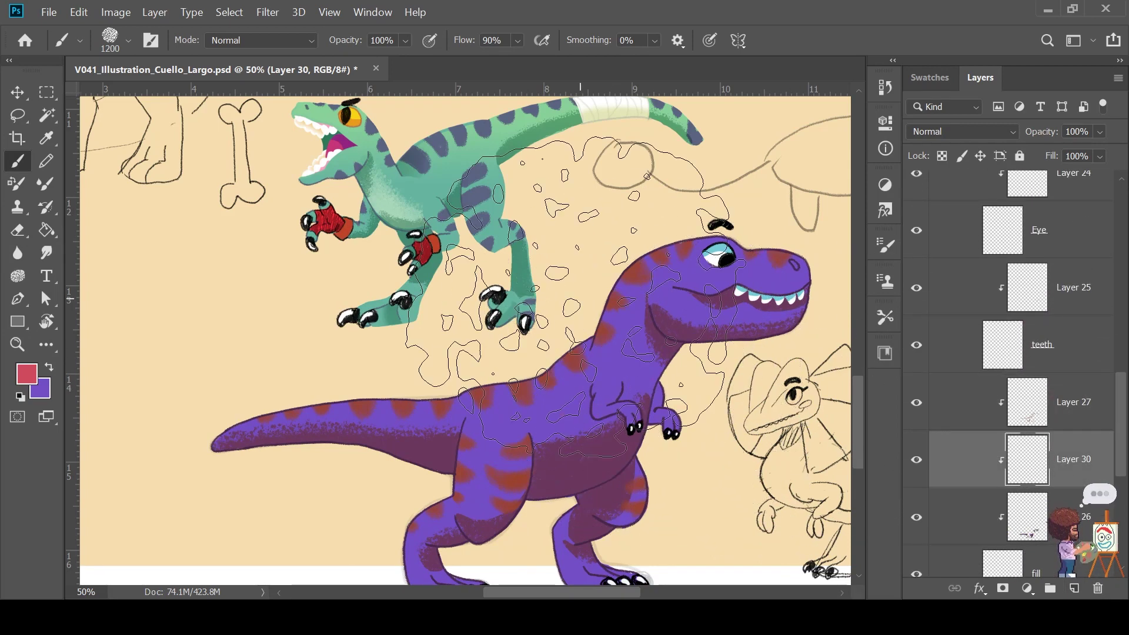
pyautogui.scroll(-1, 1078, 479)
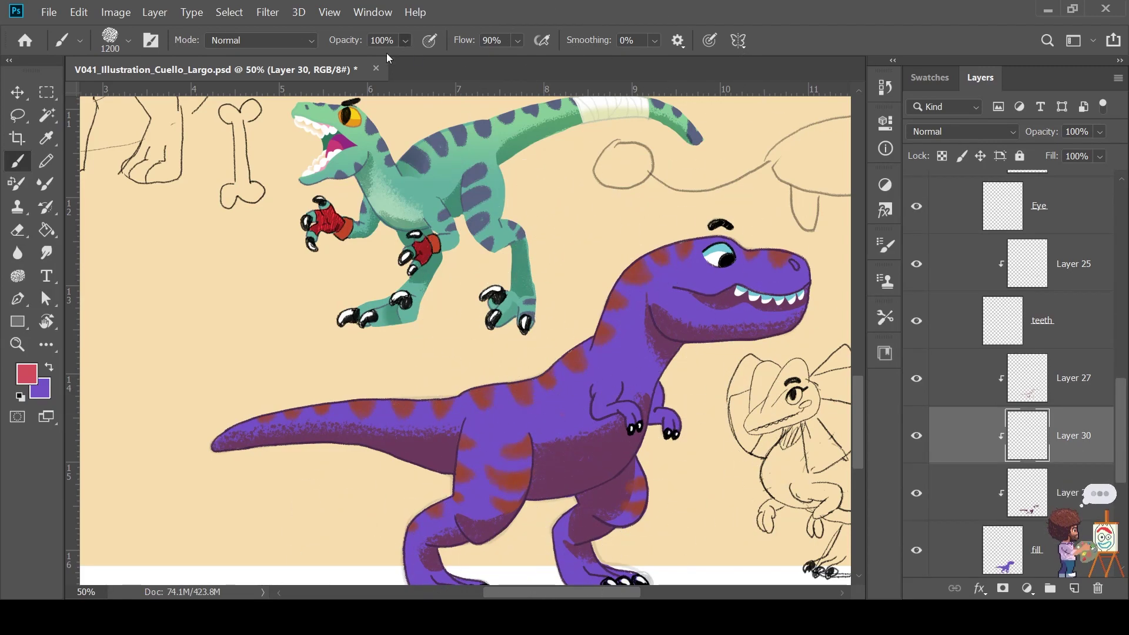
pyautogui.press('4')
# Set brush opacity to 15% and paint a faint wash over the T-Rex body
pyautogui.press('1')
pyautogui.hotkey('ctrl', '[')
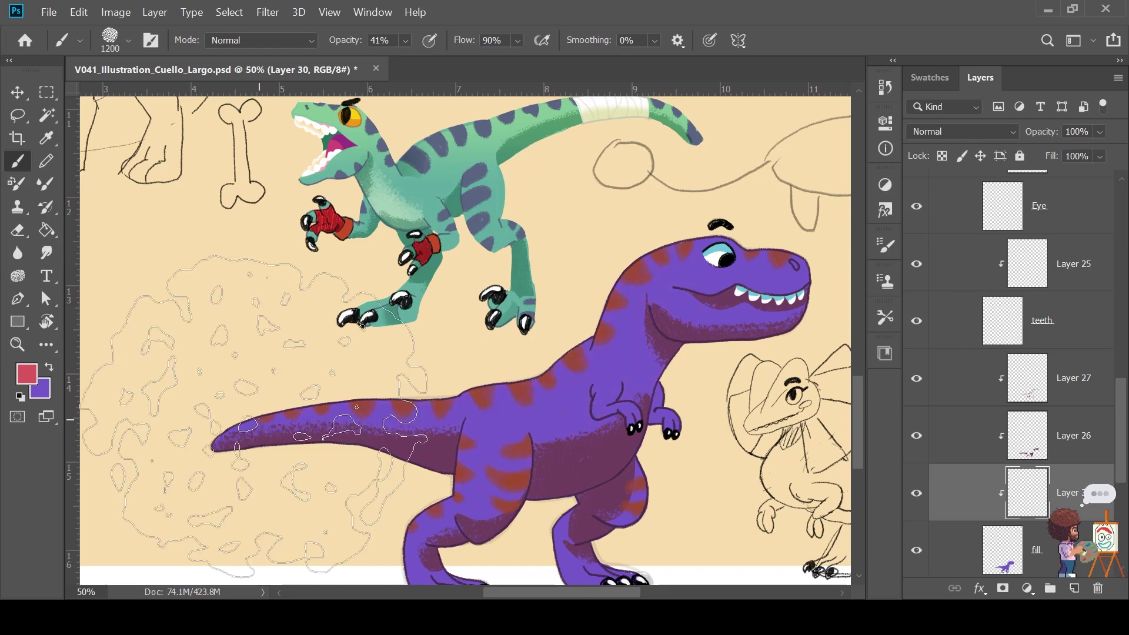
pyautogui.press('1')
pyautogui.press('5')
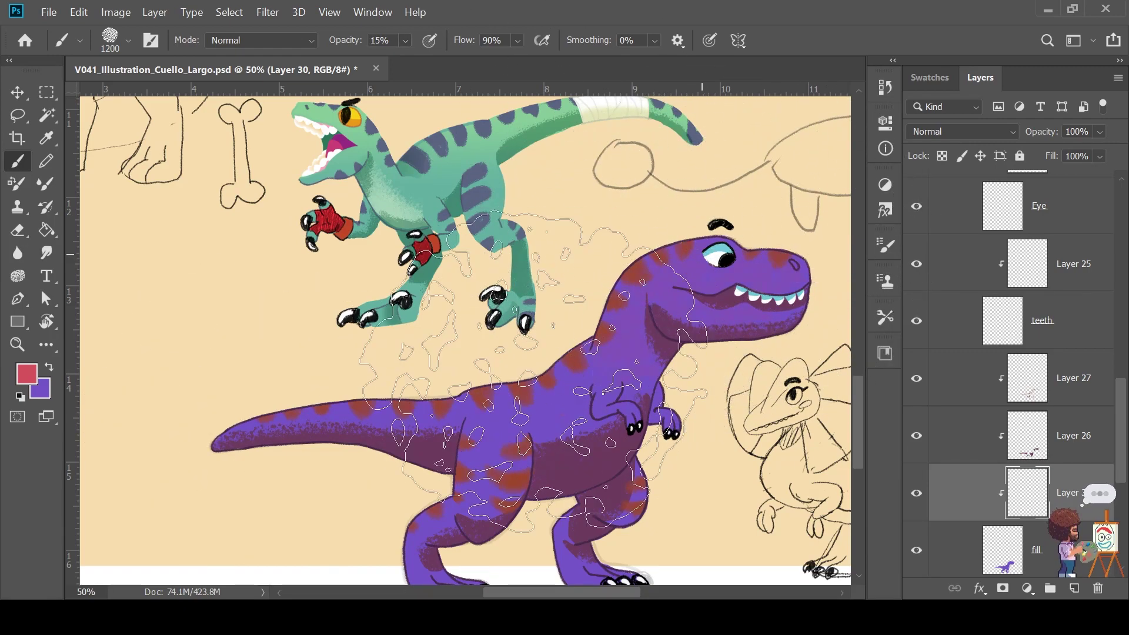
pyautogui.moveTo(532, 370)
pyautogui.mouseDown()
pyautogui.moveTo(147, 329)
pyautogui.moveTo(229, 426)
pyautogui.mouseUp()
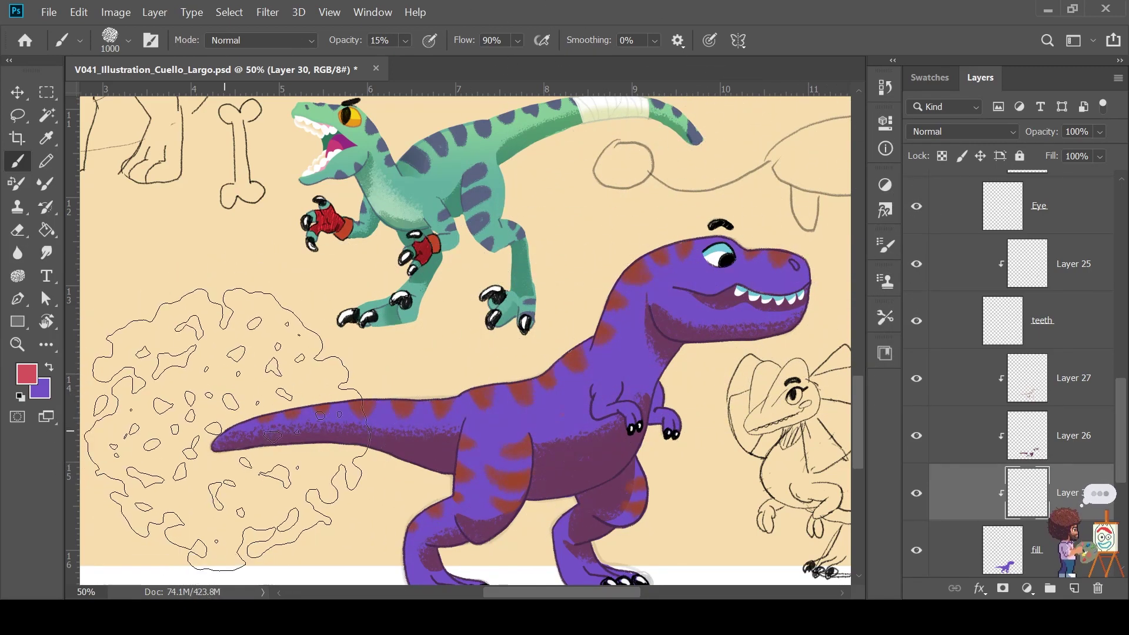
pyautogui.press('[')
pyautogui.press('[')
pyautogui.press('[')
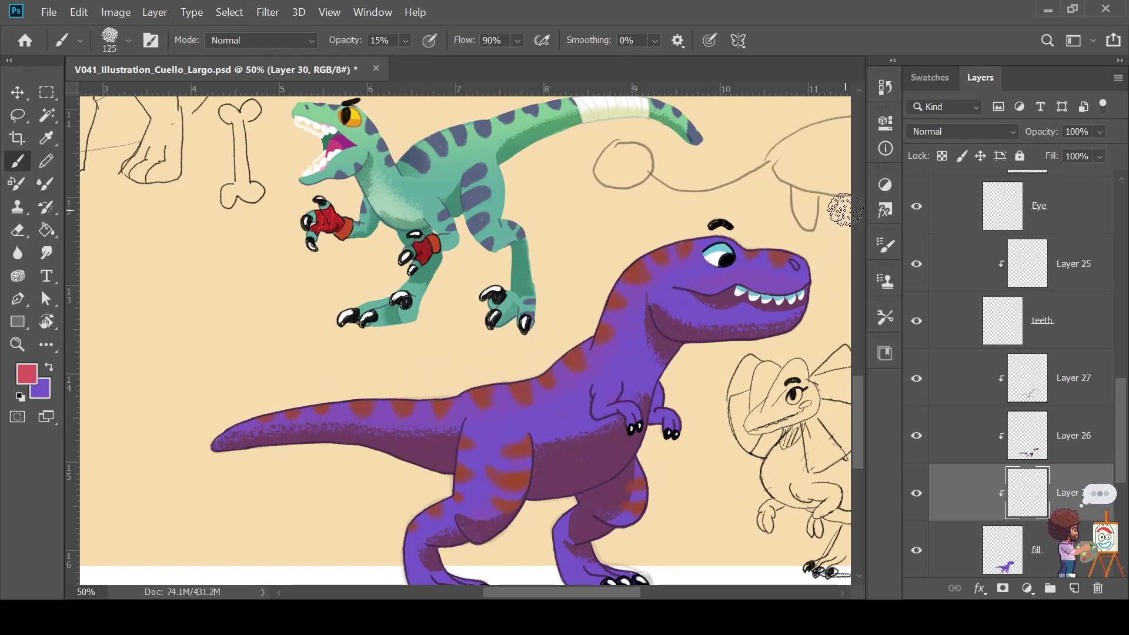
# Brush reddish shading on the neck and chest at sizes 400 and 700, undoing the last spray
pyautogui.hscroll(3, 588, 382)
pyautogui.scroll(-2, 309, 470)
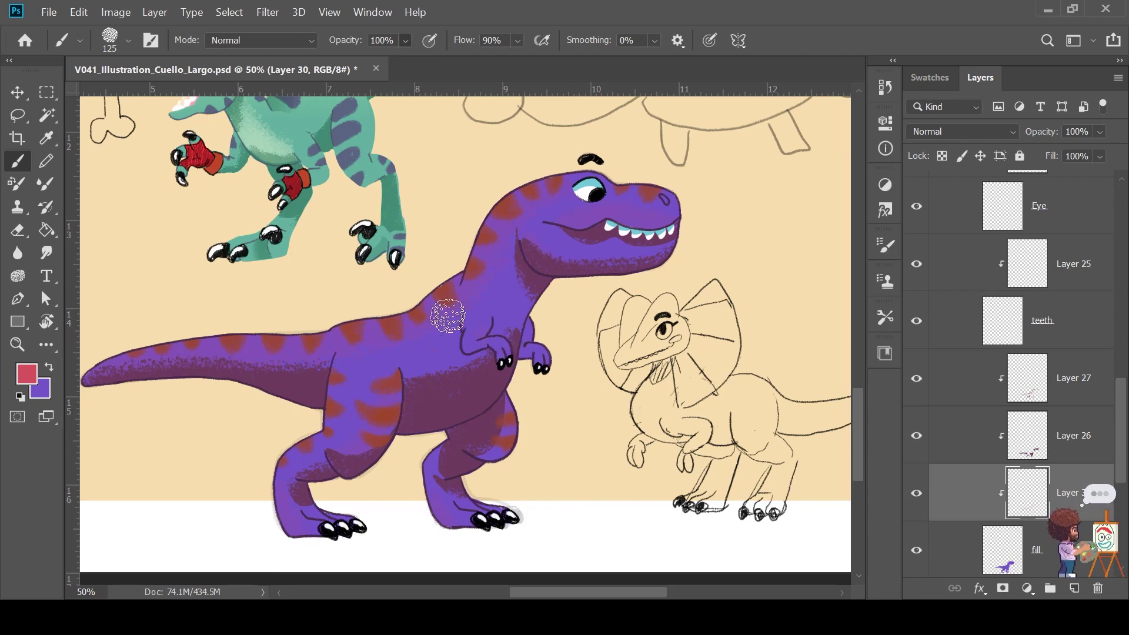
pyautogui.press(']')
pyautogui.press(']')
pyautogui.press(']')
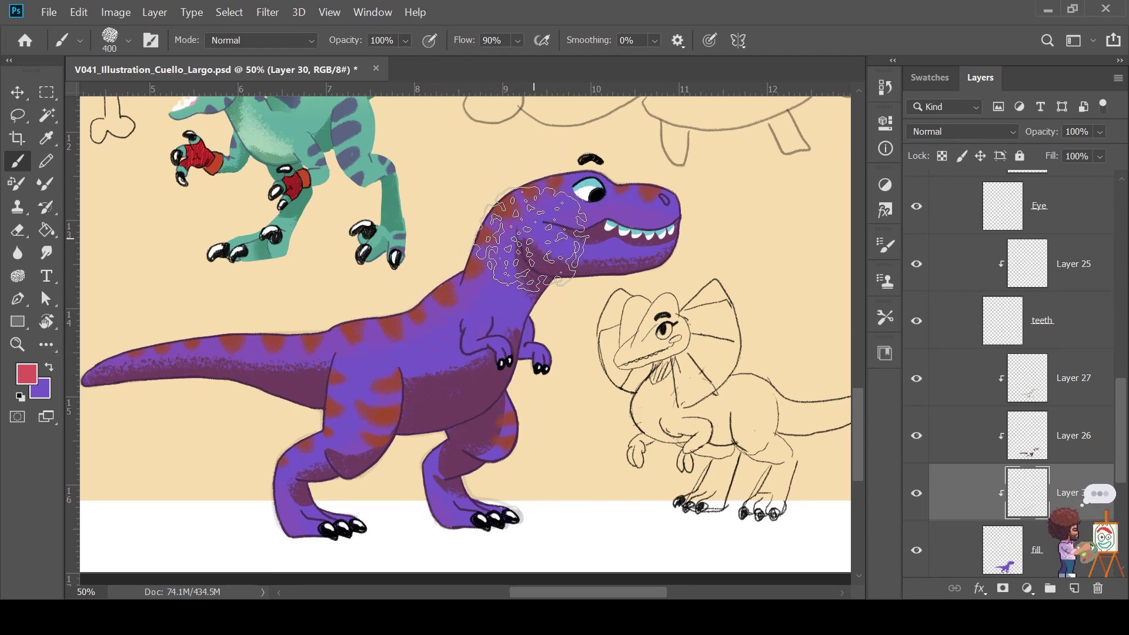
pyautogui.moveTo(517, 252); pyautogui.dragTo(482, 276)
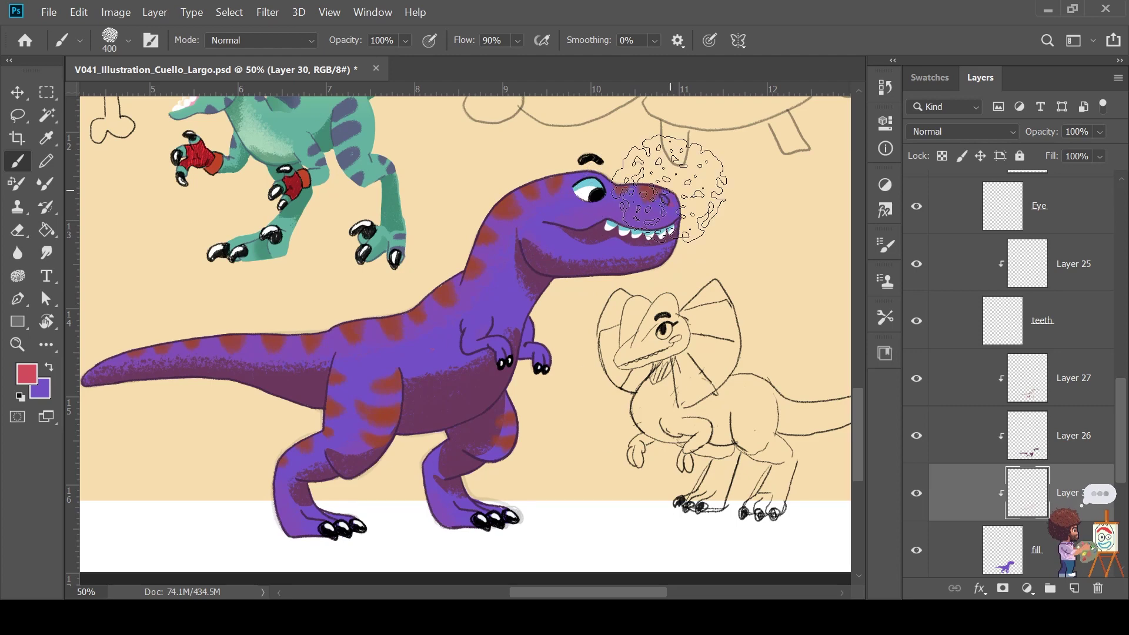
pyautogui.press(']')
pyautogui.press(']')
pyautogui.press(']')
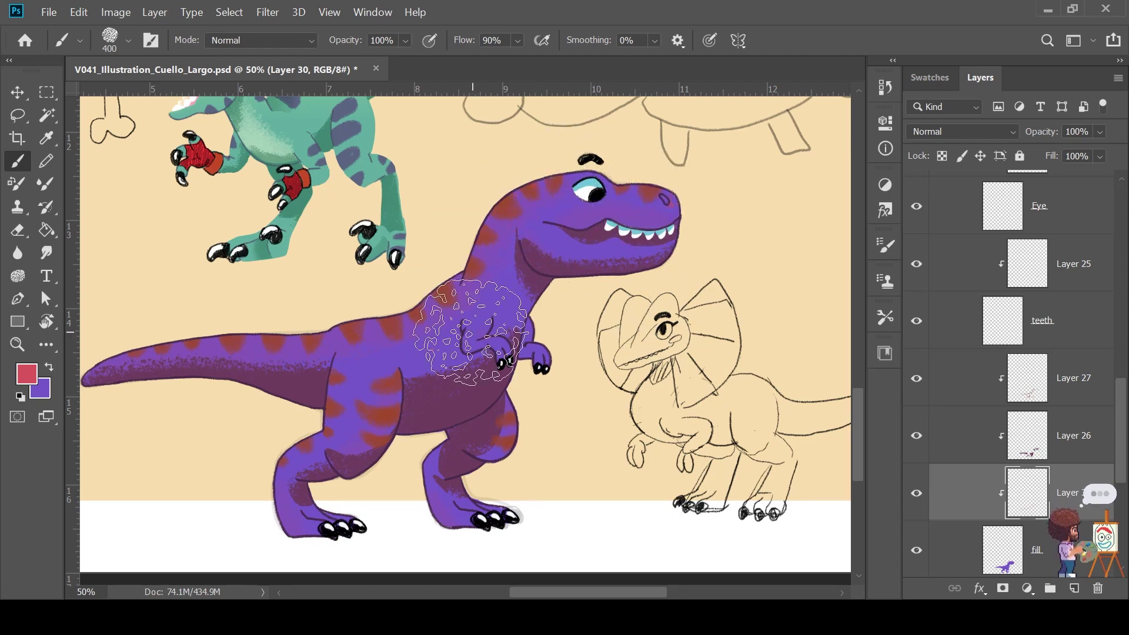
pyautogui.moveTo(447, 306); pyautogui.dragTo(482, 259)
pyautogui.hotkey('ctrl', 'z')
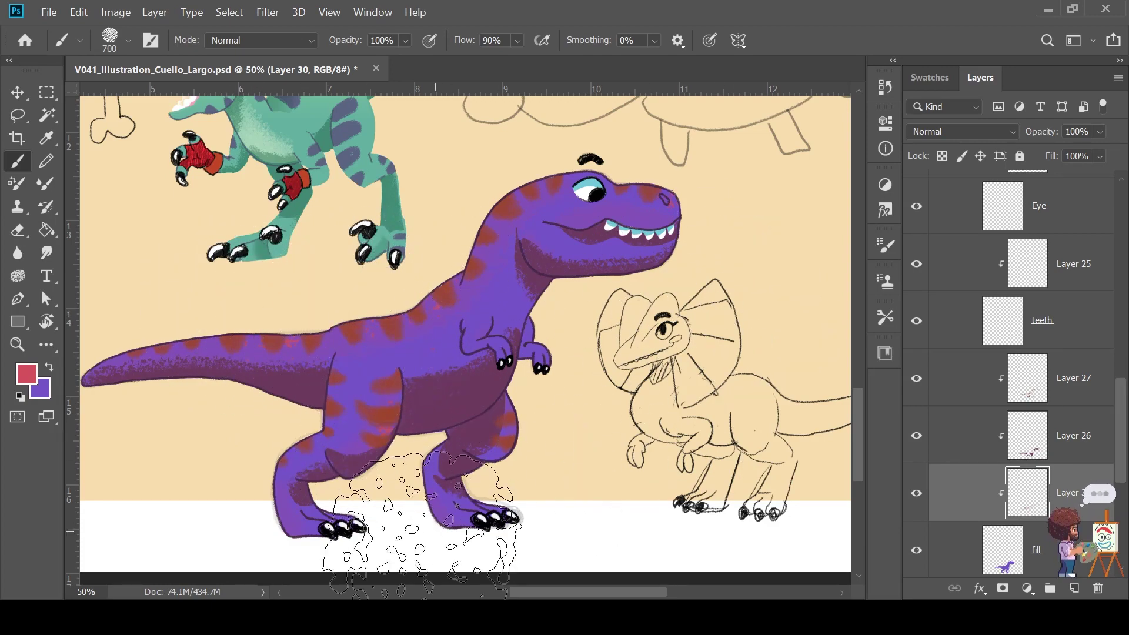
# Sample magenta-purple from the reference and brush it across the T-Rex body
pyautogui.press('i')
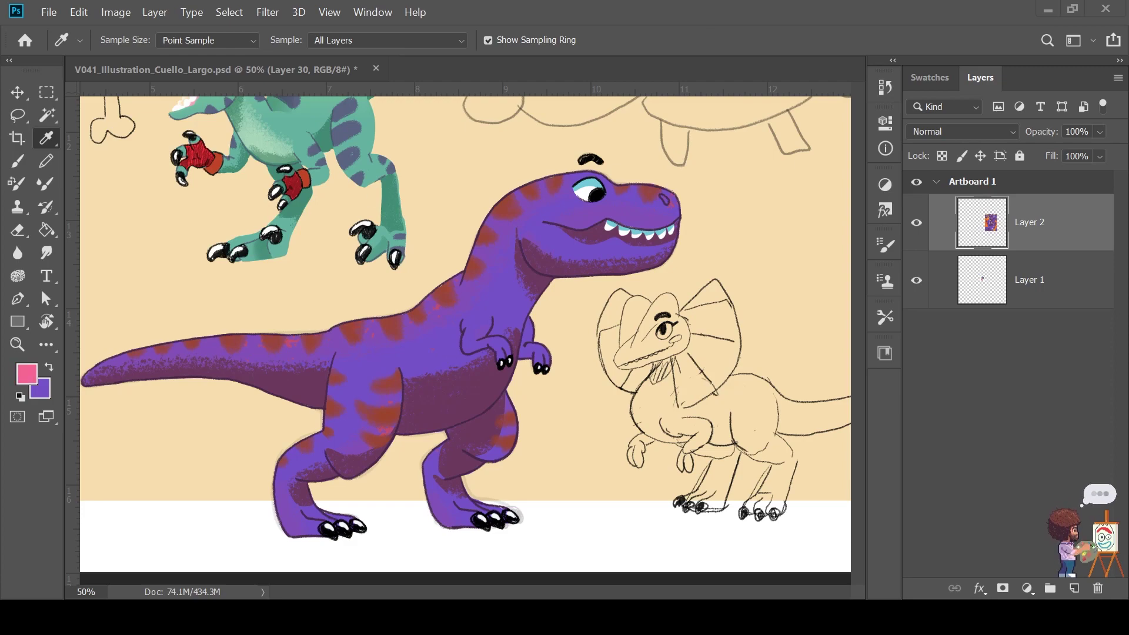
pyautogui.click(429, 307)
pyautogui.press('b')
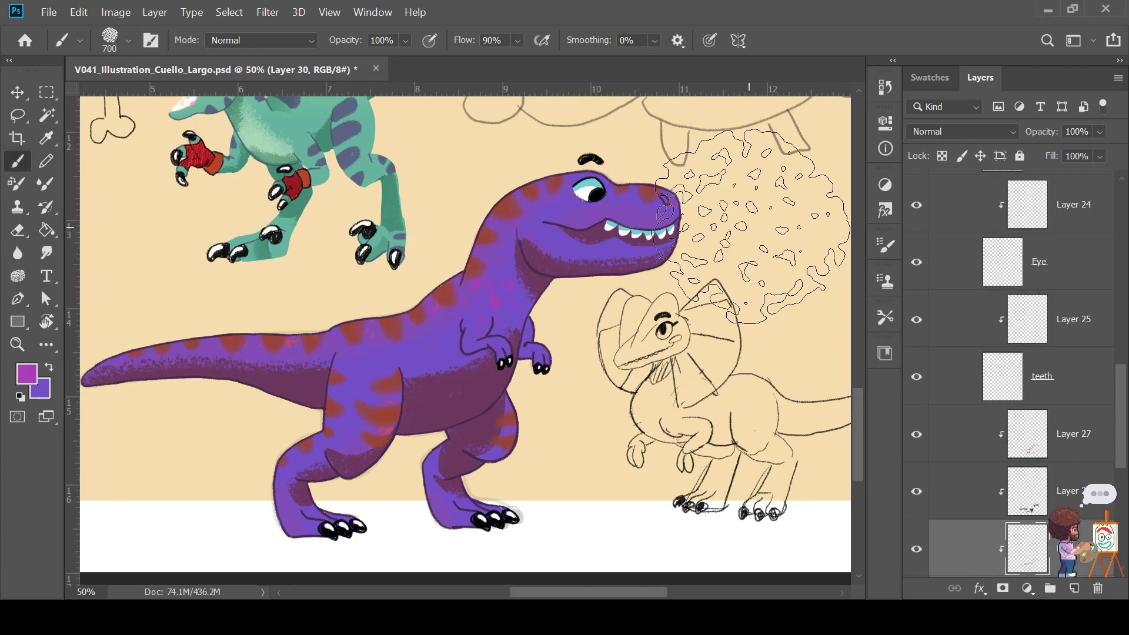
pyautogui.moveTo(429, 306)
pyautogui.mouseDown()
pyautogui.moveTo(214, 276)
pyautogui.moveTo(460, 441)
pyautogui.moveTo(549, 176)
pyautogui.moveTo(817, 339)
pyautogui.mouseUp()
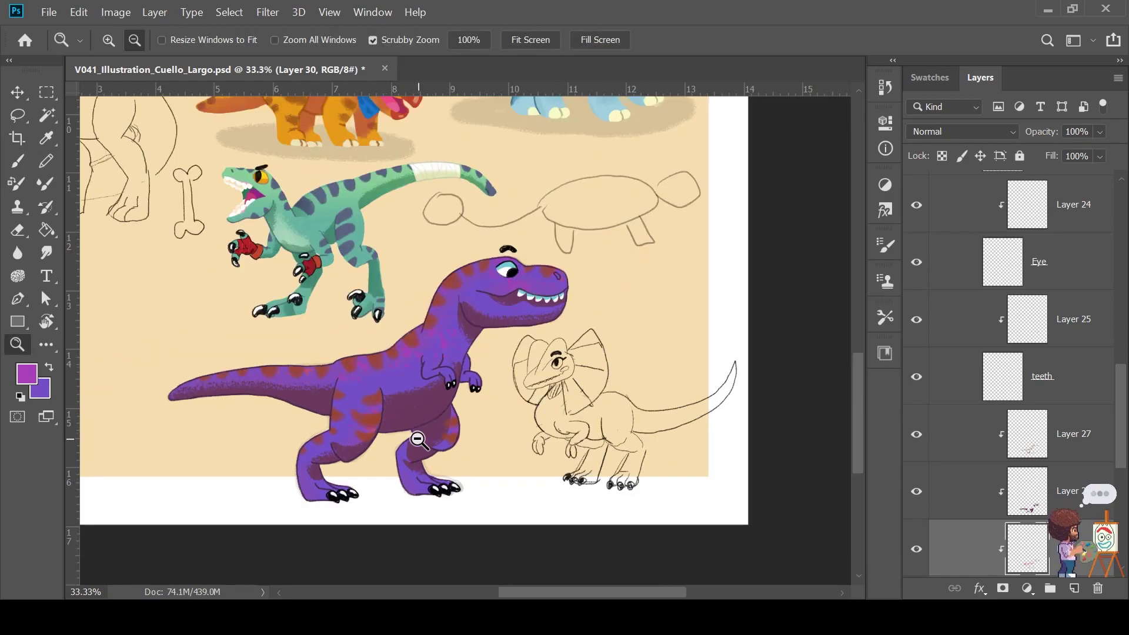
pyautogui.moveTo(494, 176); pyautogui.dragTo(446, 426)
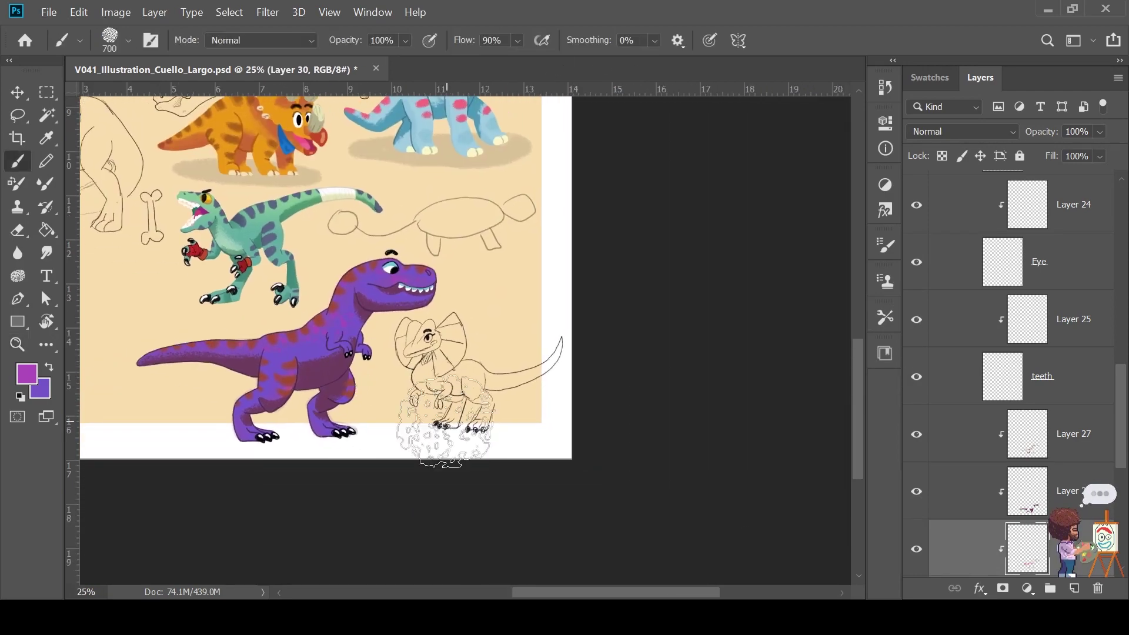
pyautogui.moveTo(330, 335)
pyautogui.mouseDown()
pyautogui.moveTo(400, 400)
pyautogui.moveTo(494, 395)
pyautogui.mouseUp()
# Rename Layer 29 to 'unas'
pyautogui.press('z')
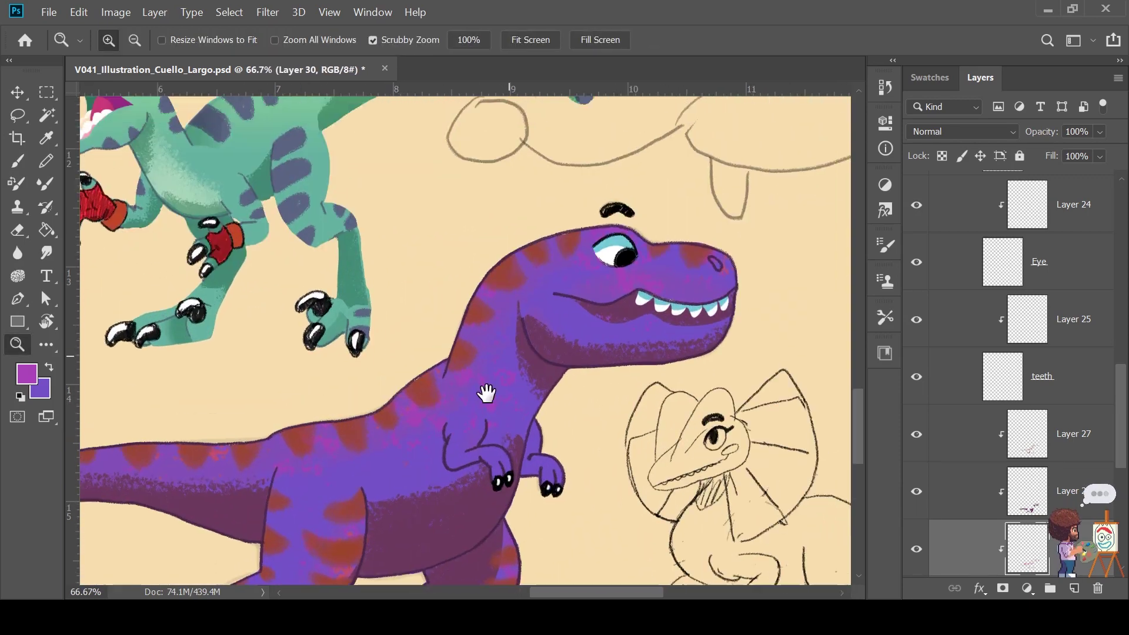
pyautogui.scroll(5, 1035, 393)
pyautogui.doubleClick(1053, 294)
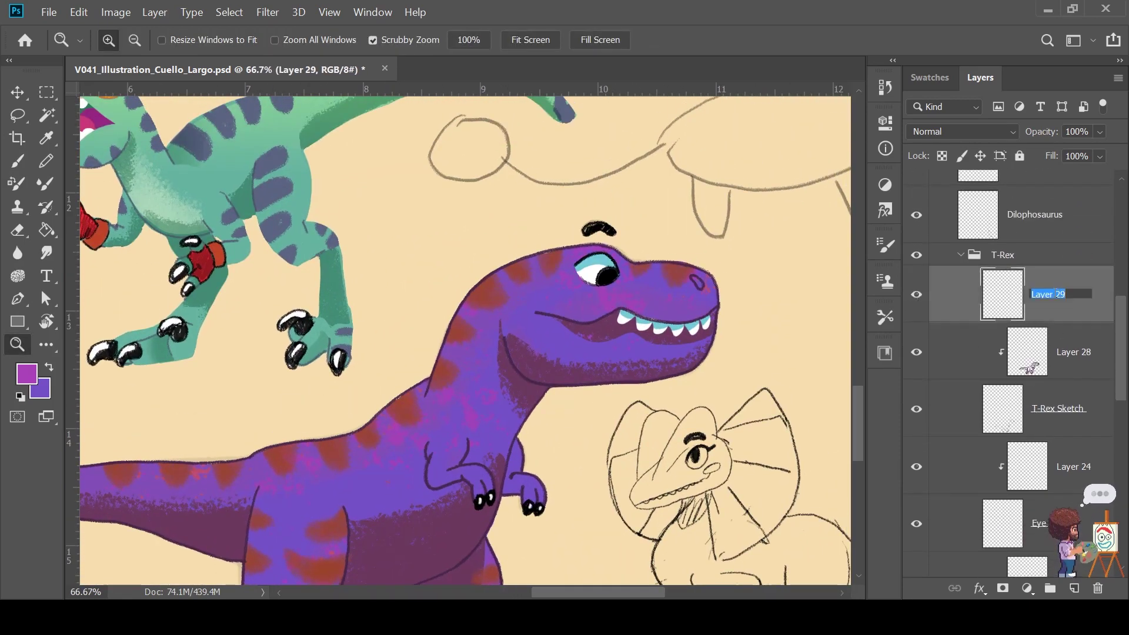
pyautogui.click(935, 352)
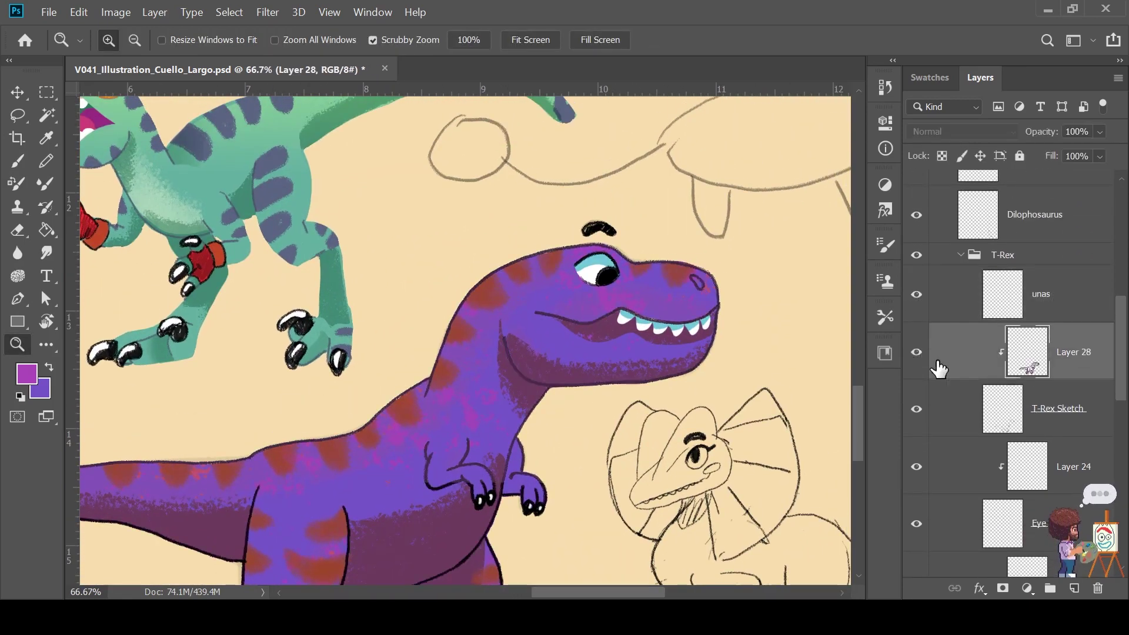